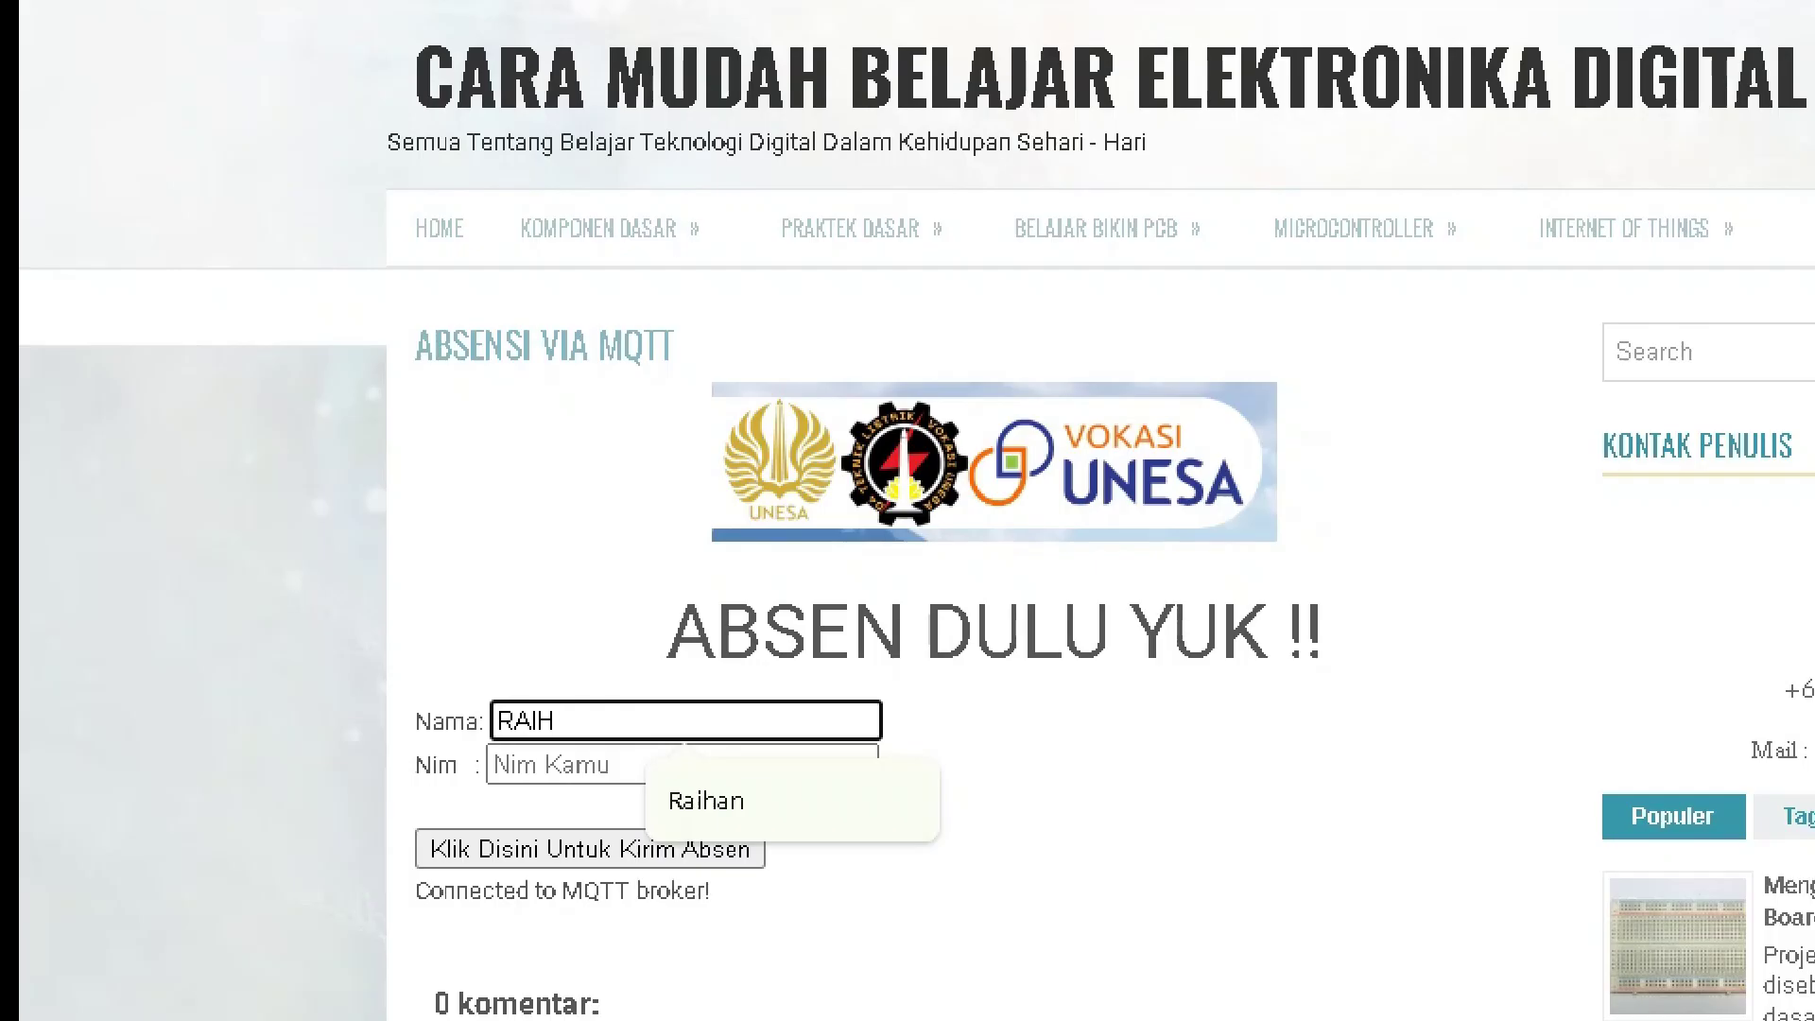
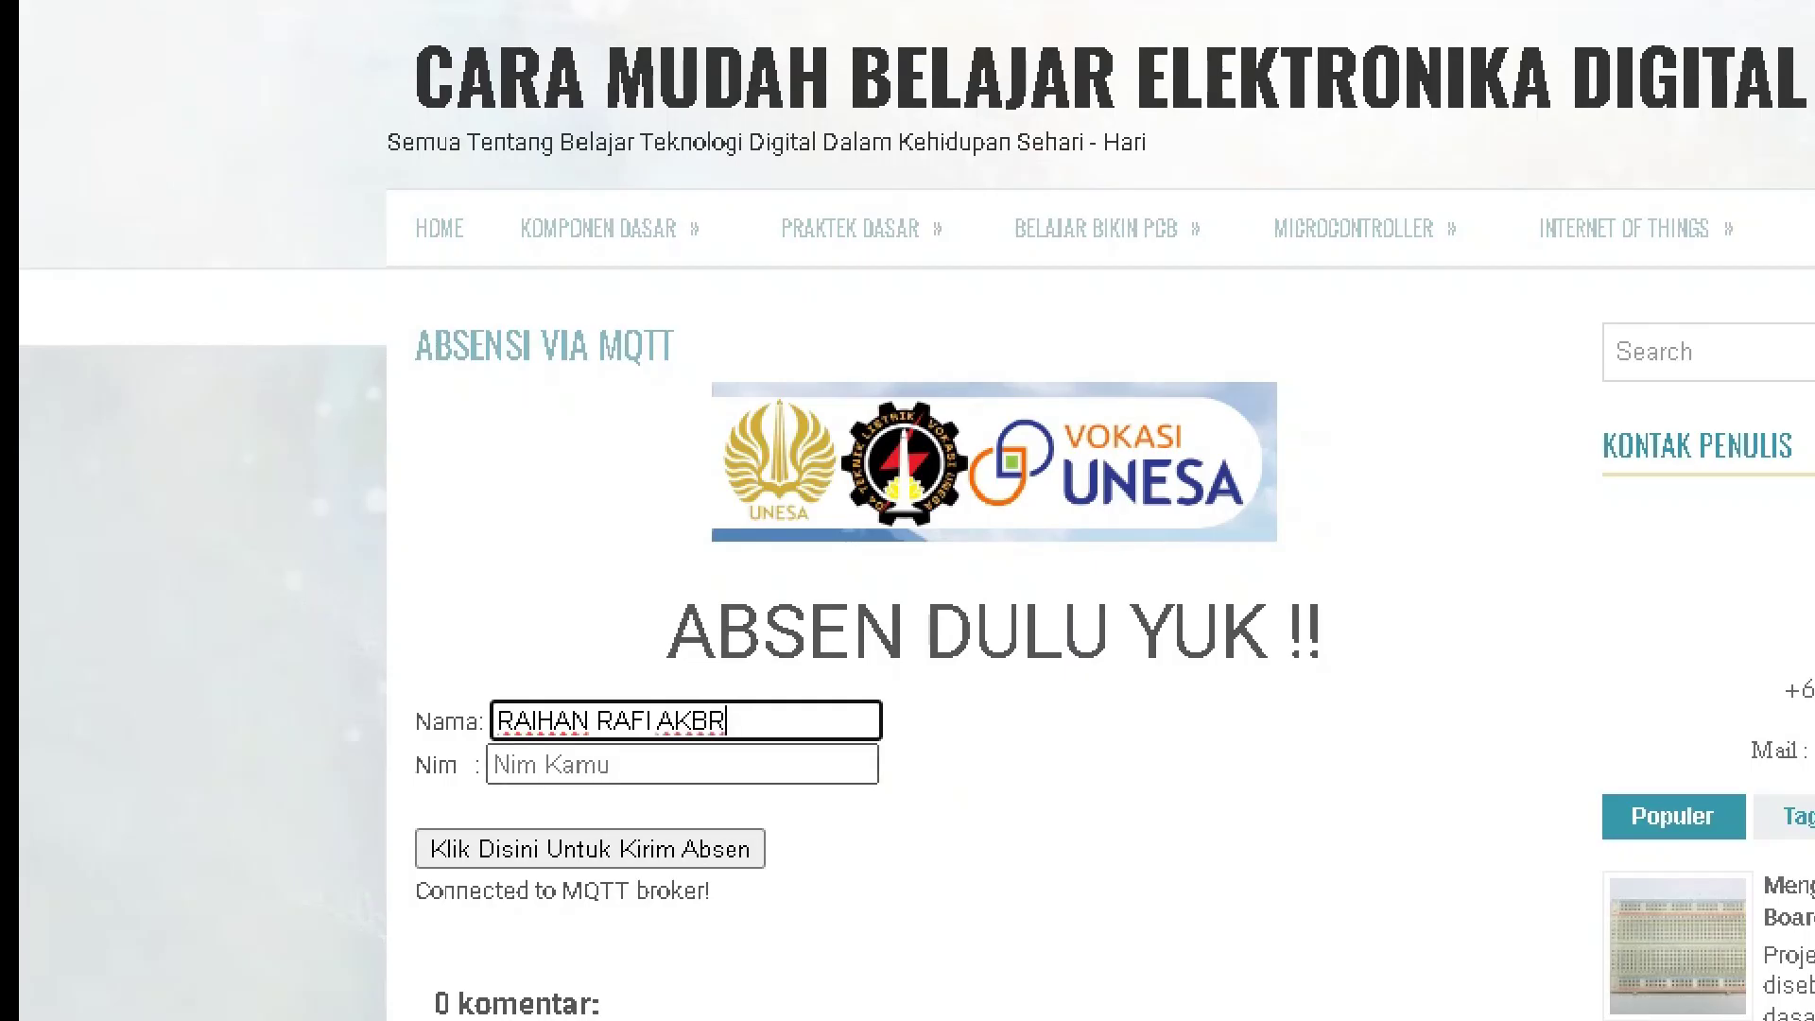
Fix the typo in the student's name, fill the saved NIM, and submit the attendance form
click(662, 765)
click(710, 721)
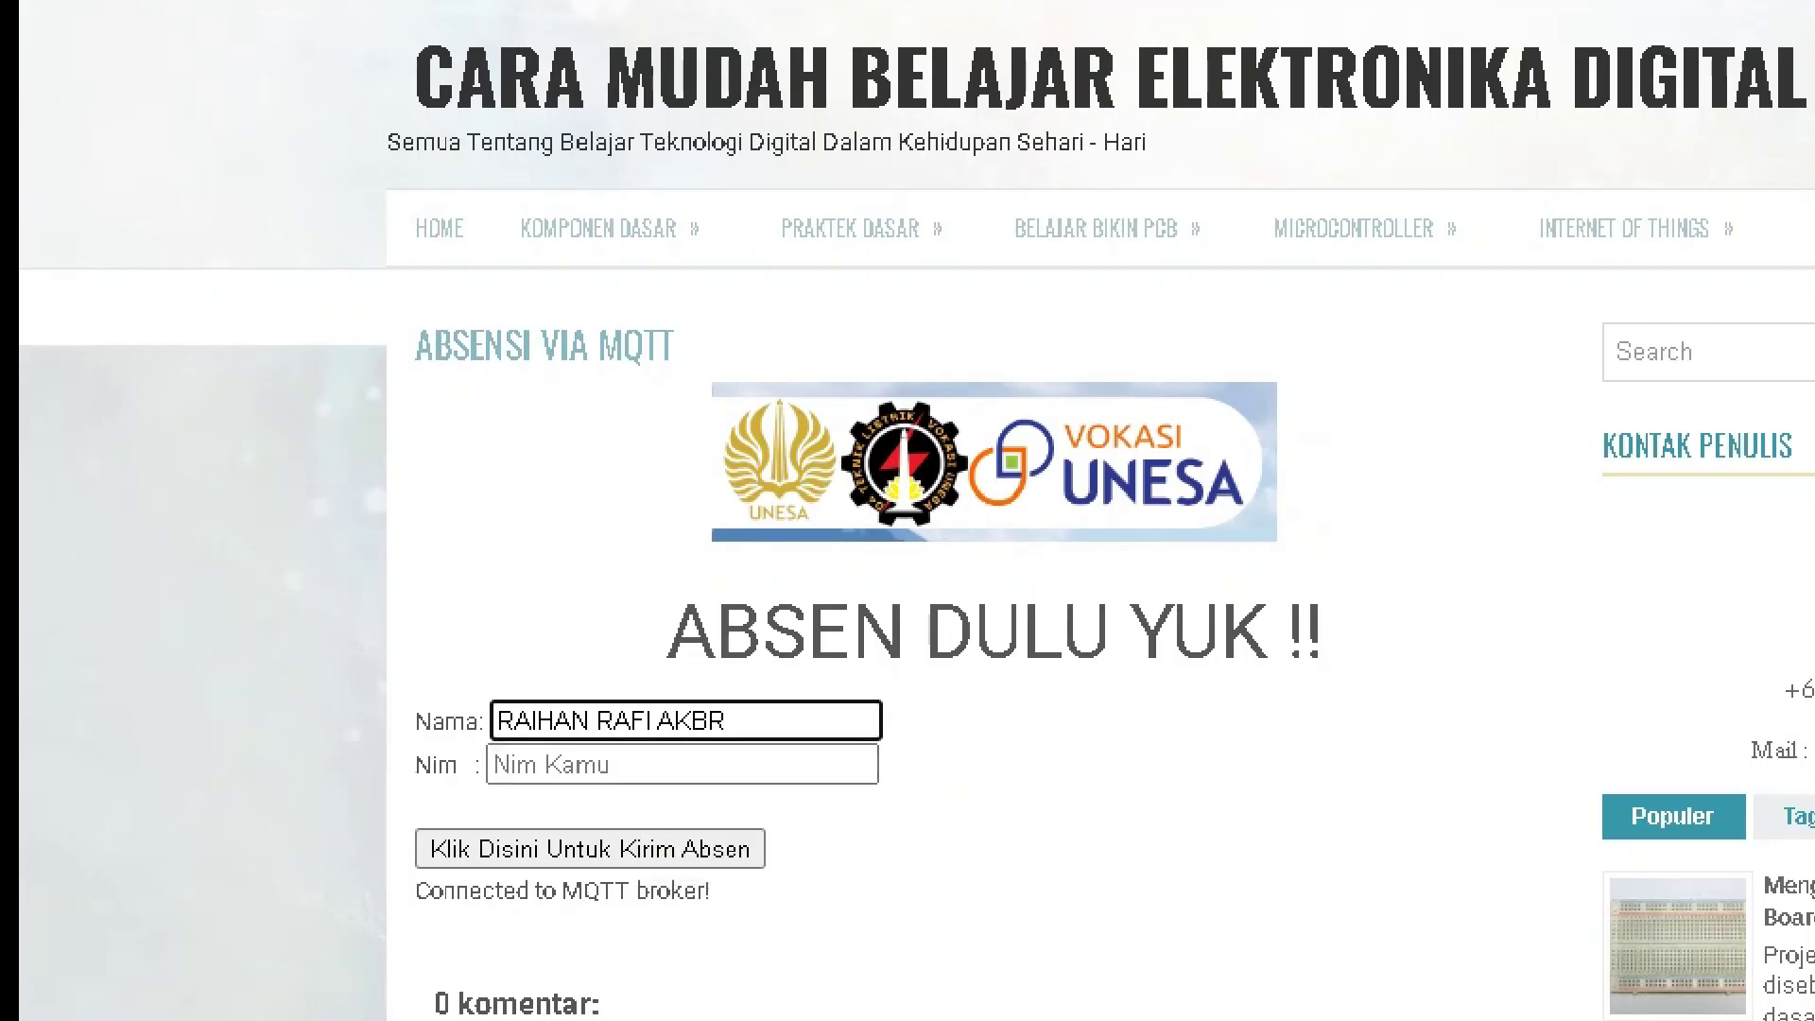
text(A)
click(680, 764)
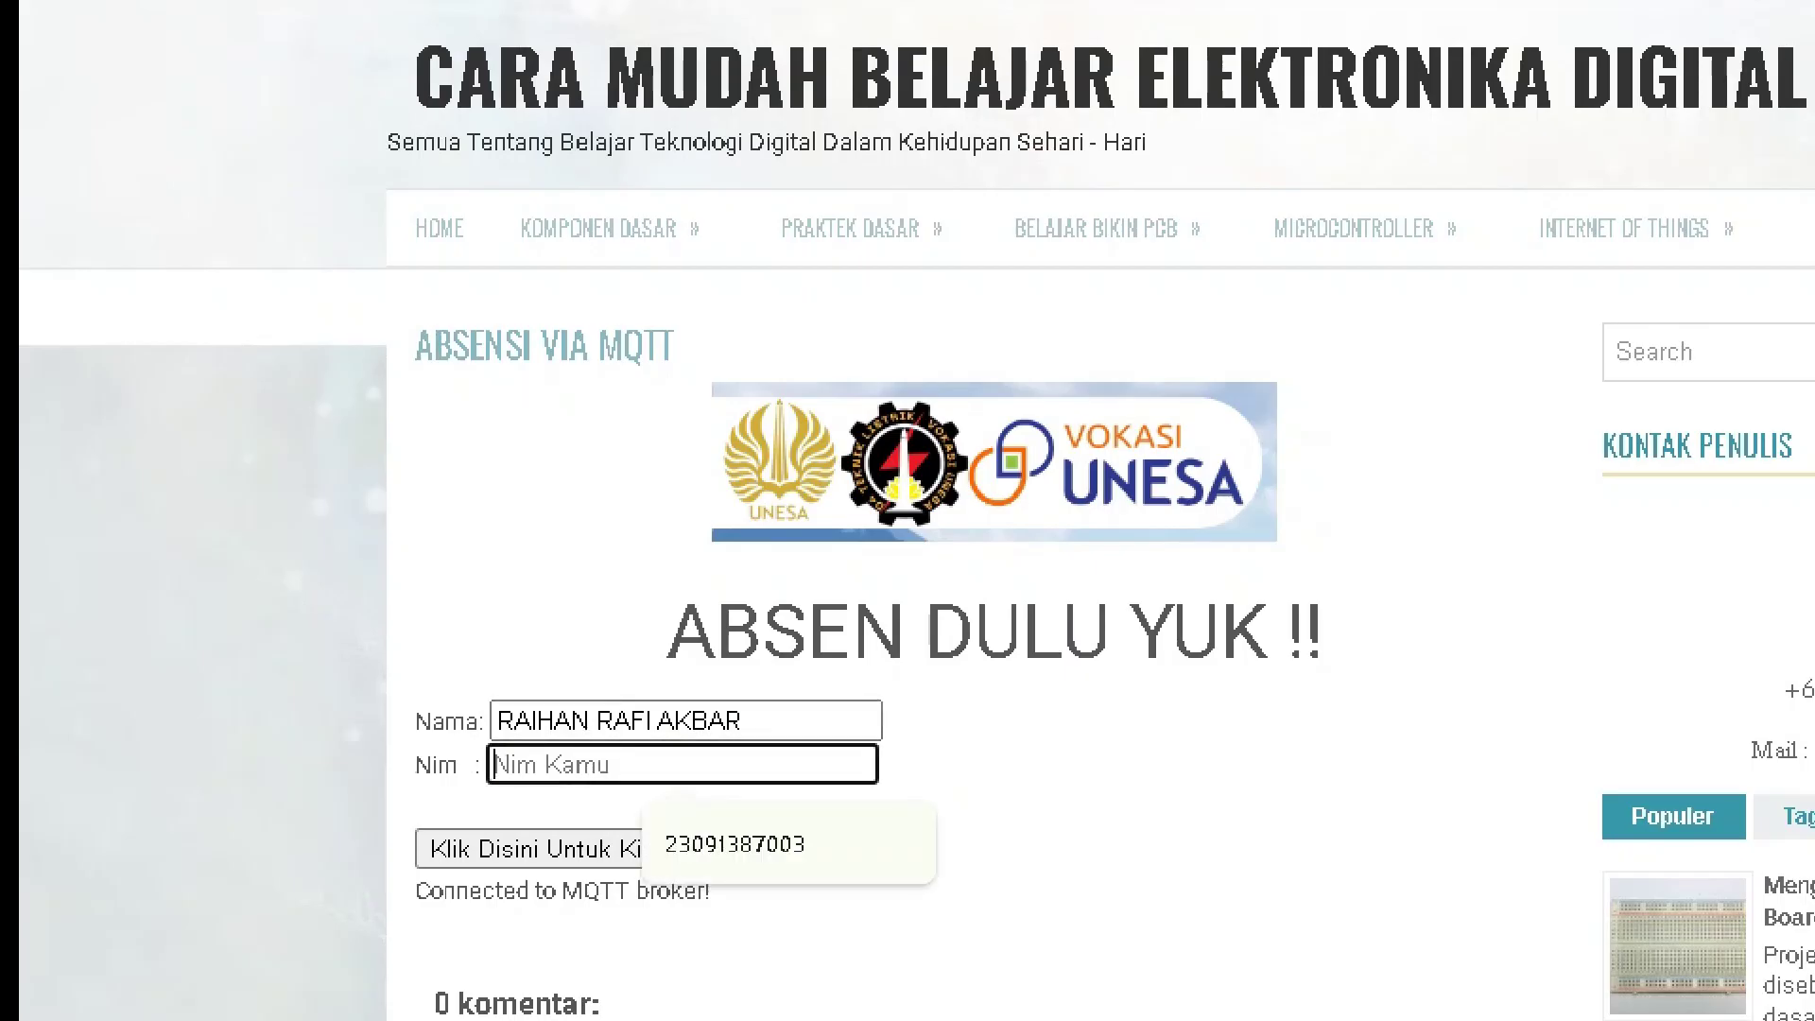
click(734, 844)
scroll(908, 567, down, 1)
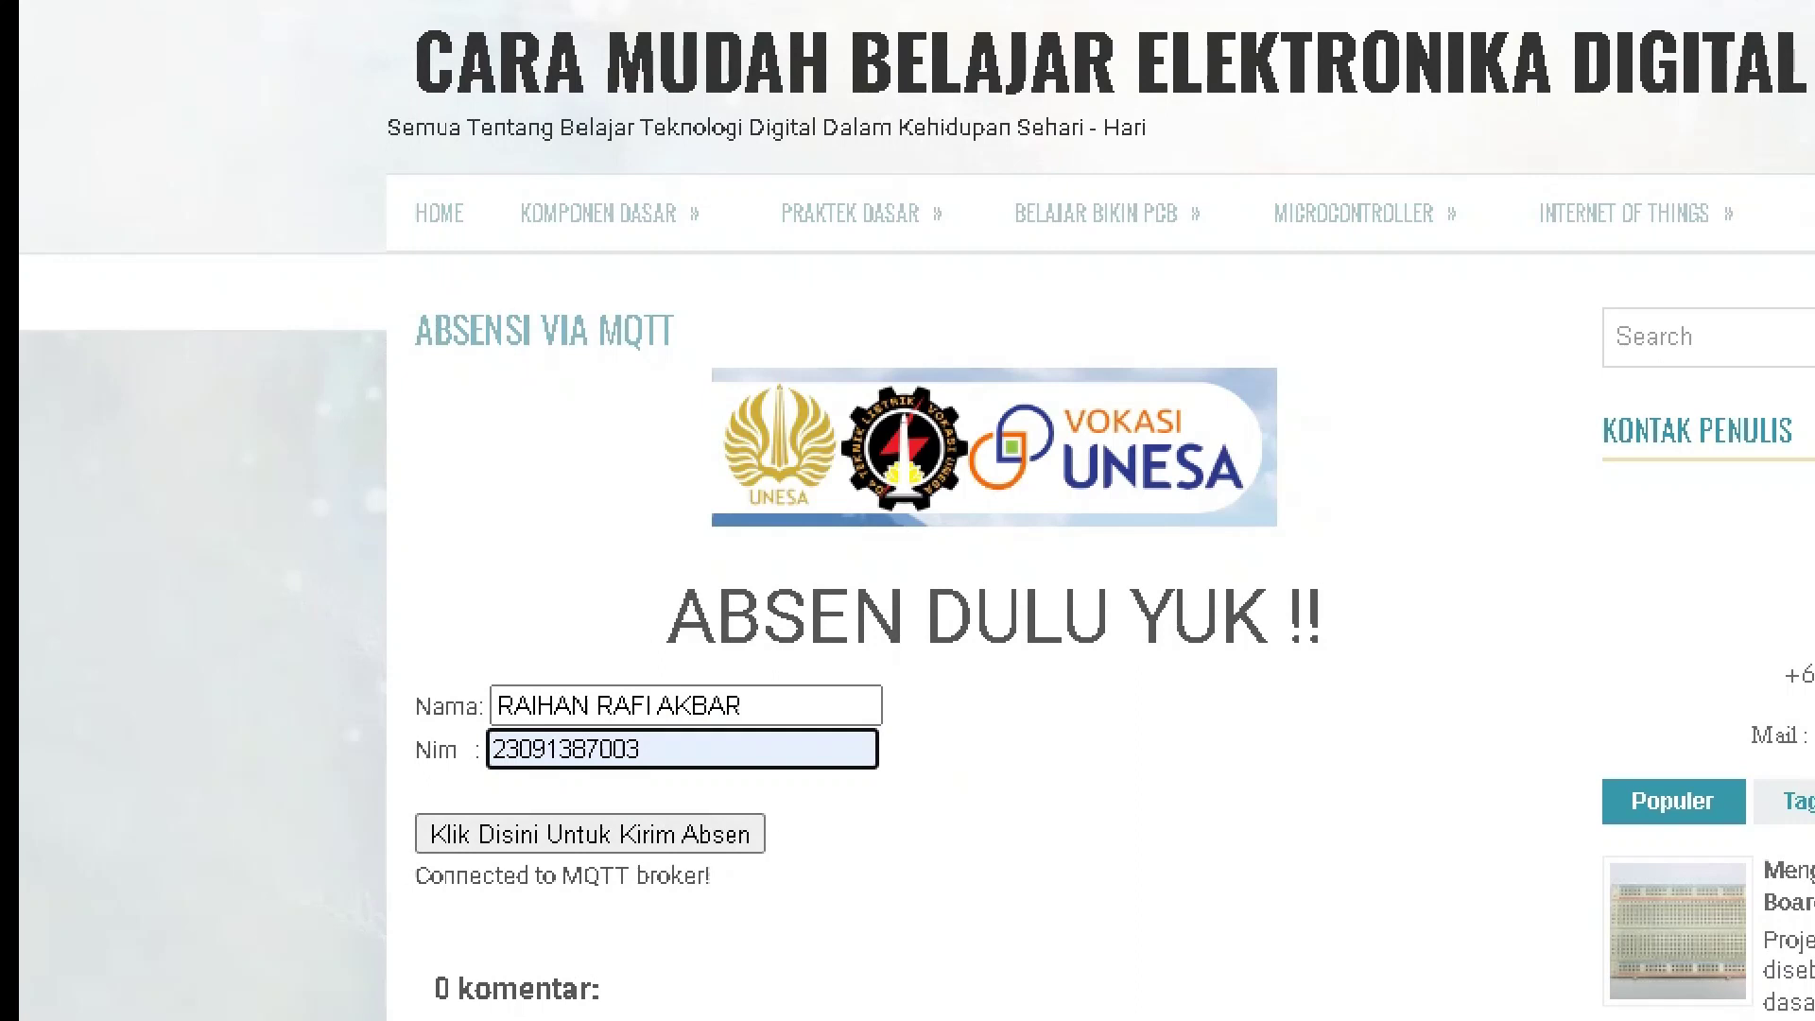
scroll(908, 511, down, 3)
click(590, 527)
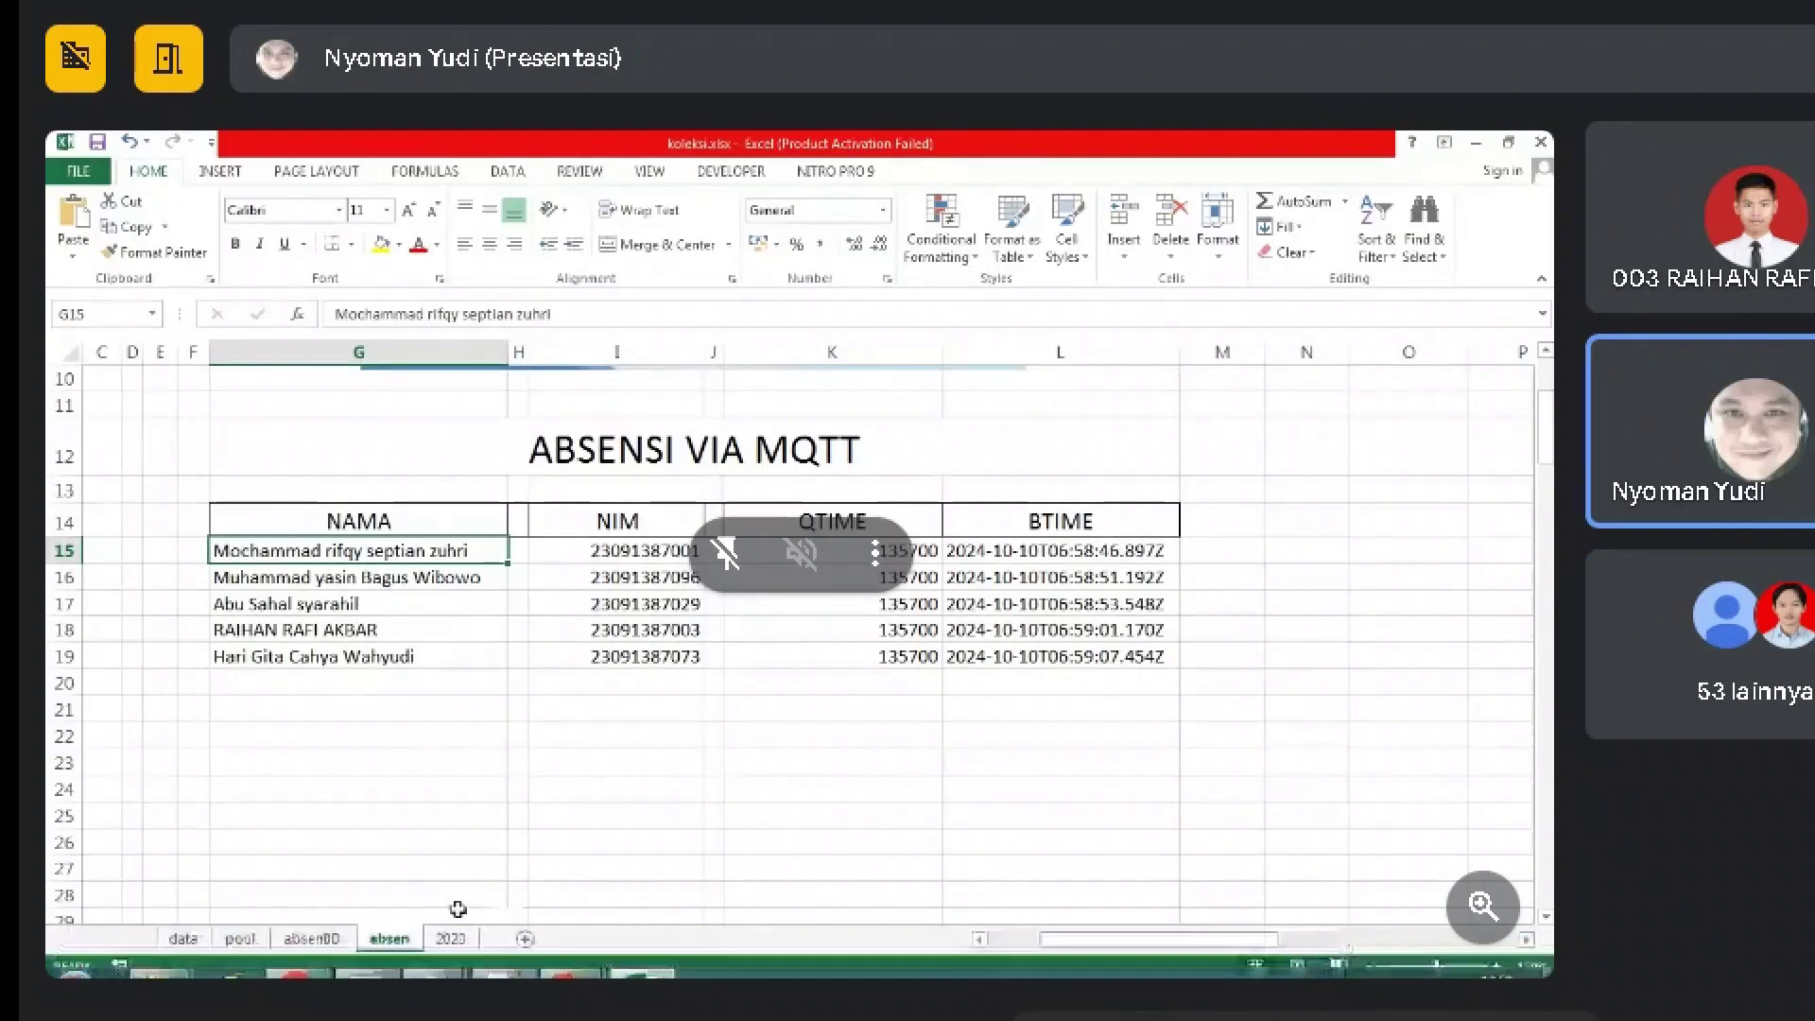
Bring the collect_absen console forward and move it aside so the absen sheet stays visible
click(381, 968)
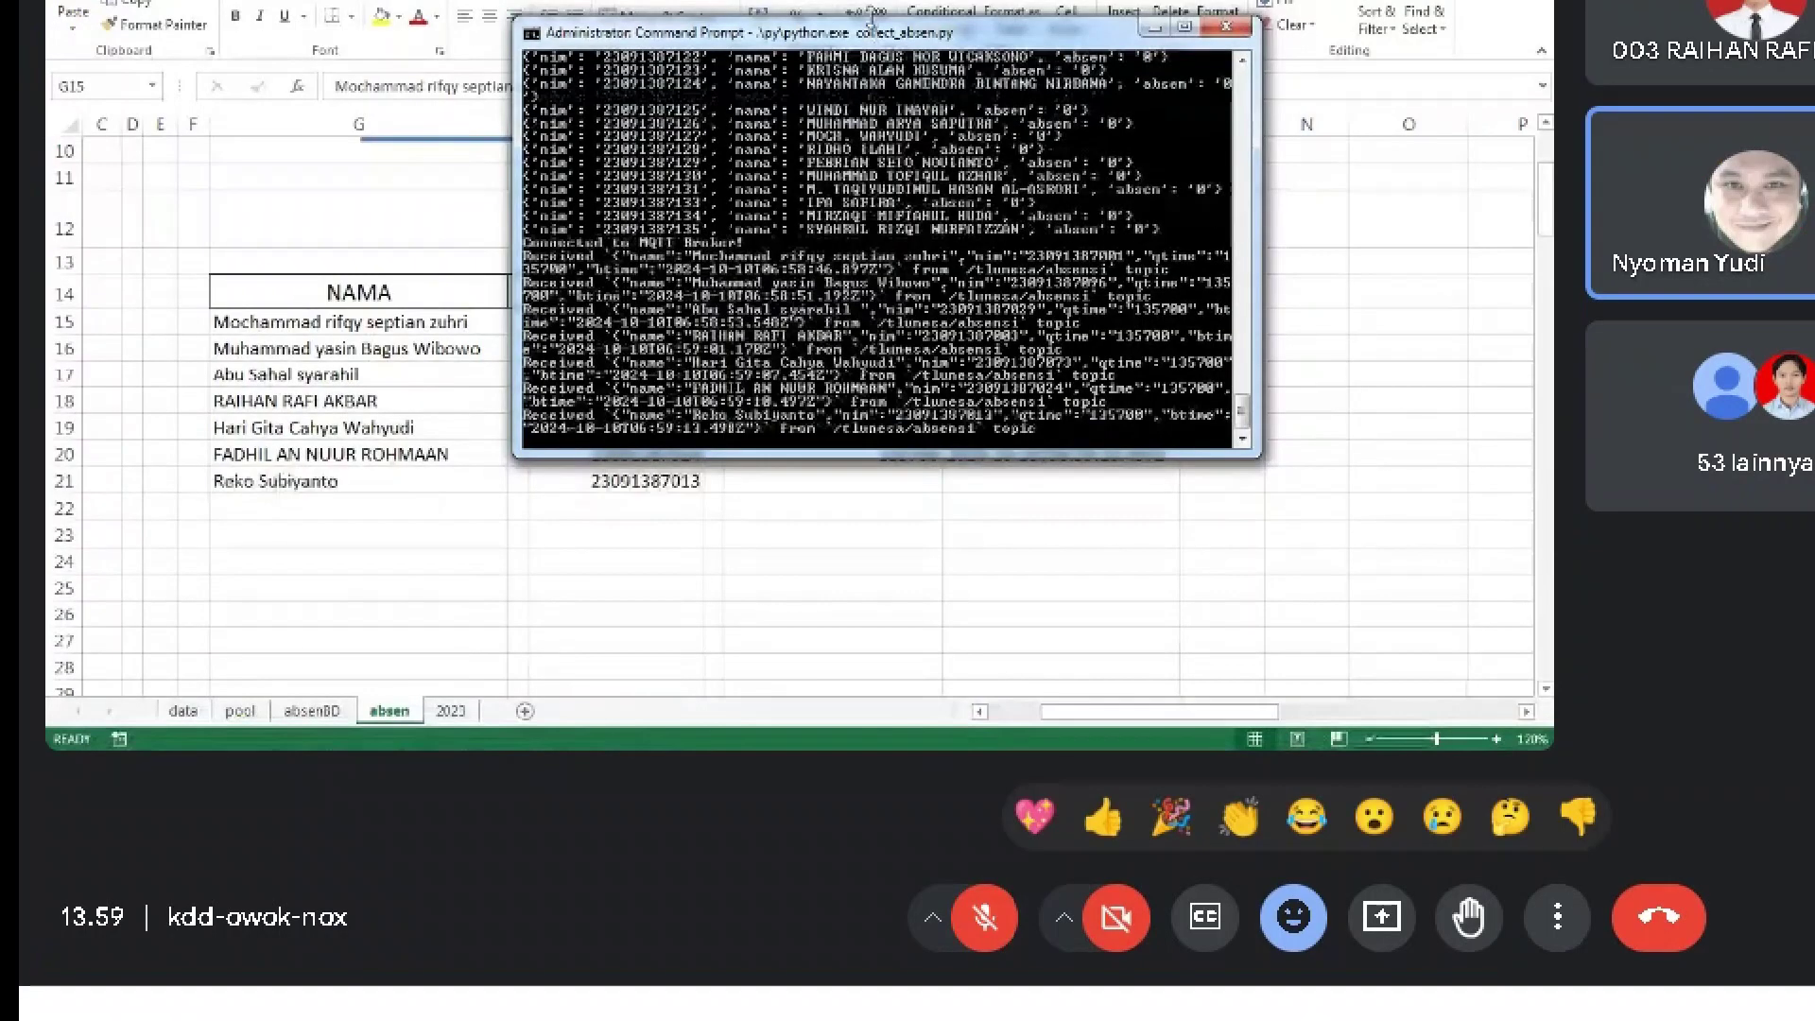
drag(872, 29, 1000, 105)
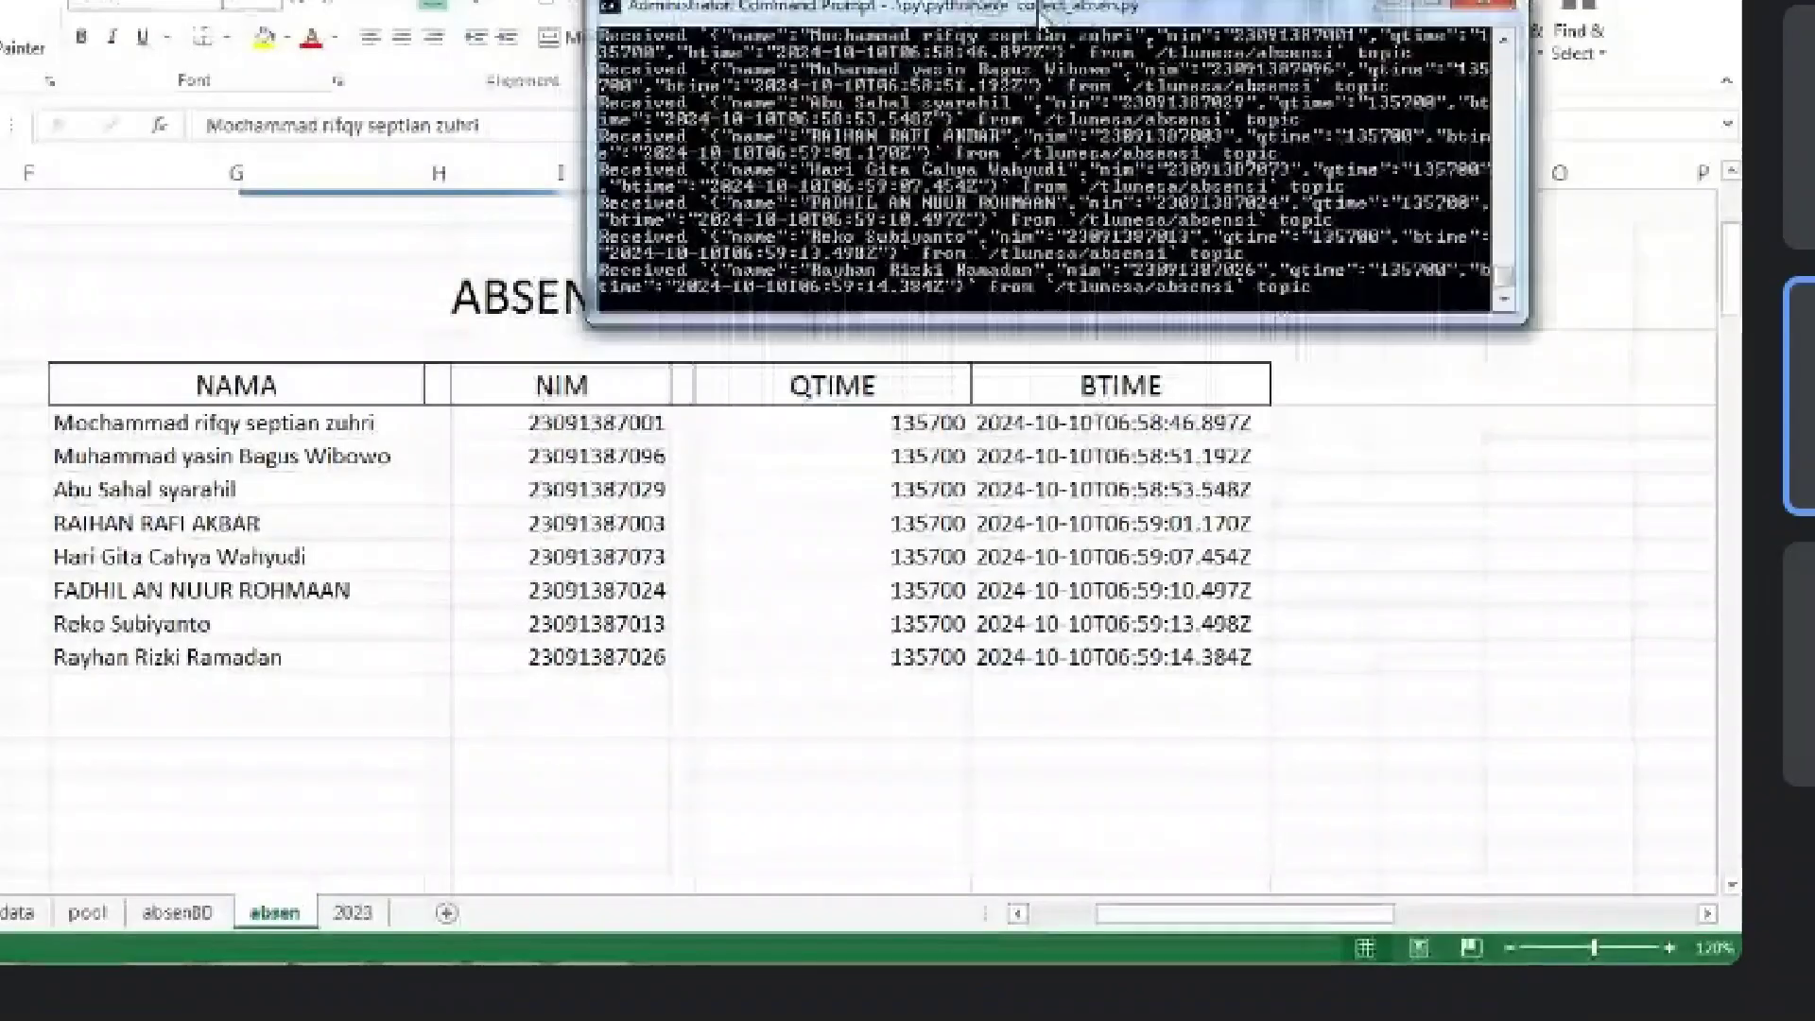
drag(1038, 12, 631, 2)
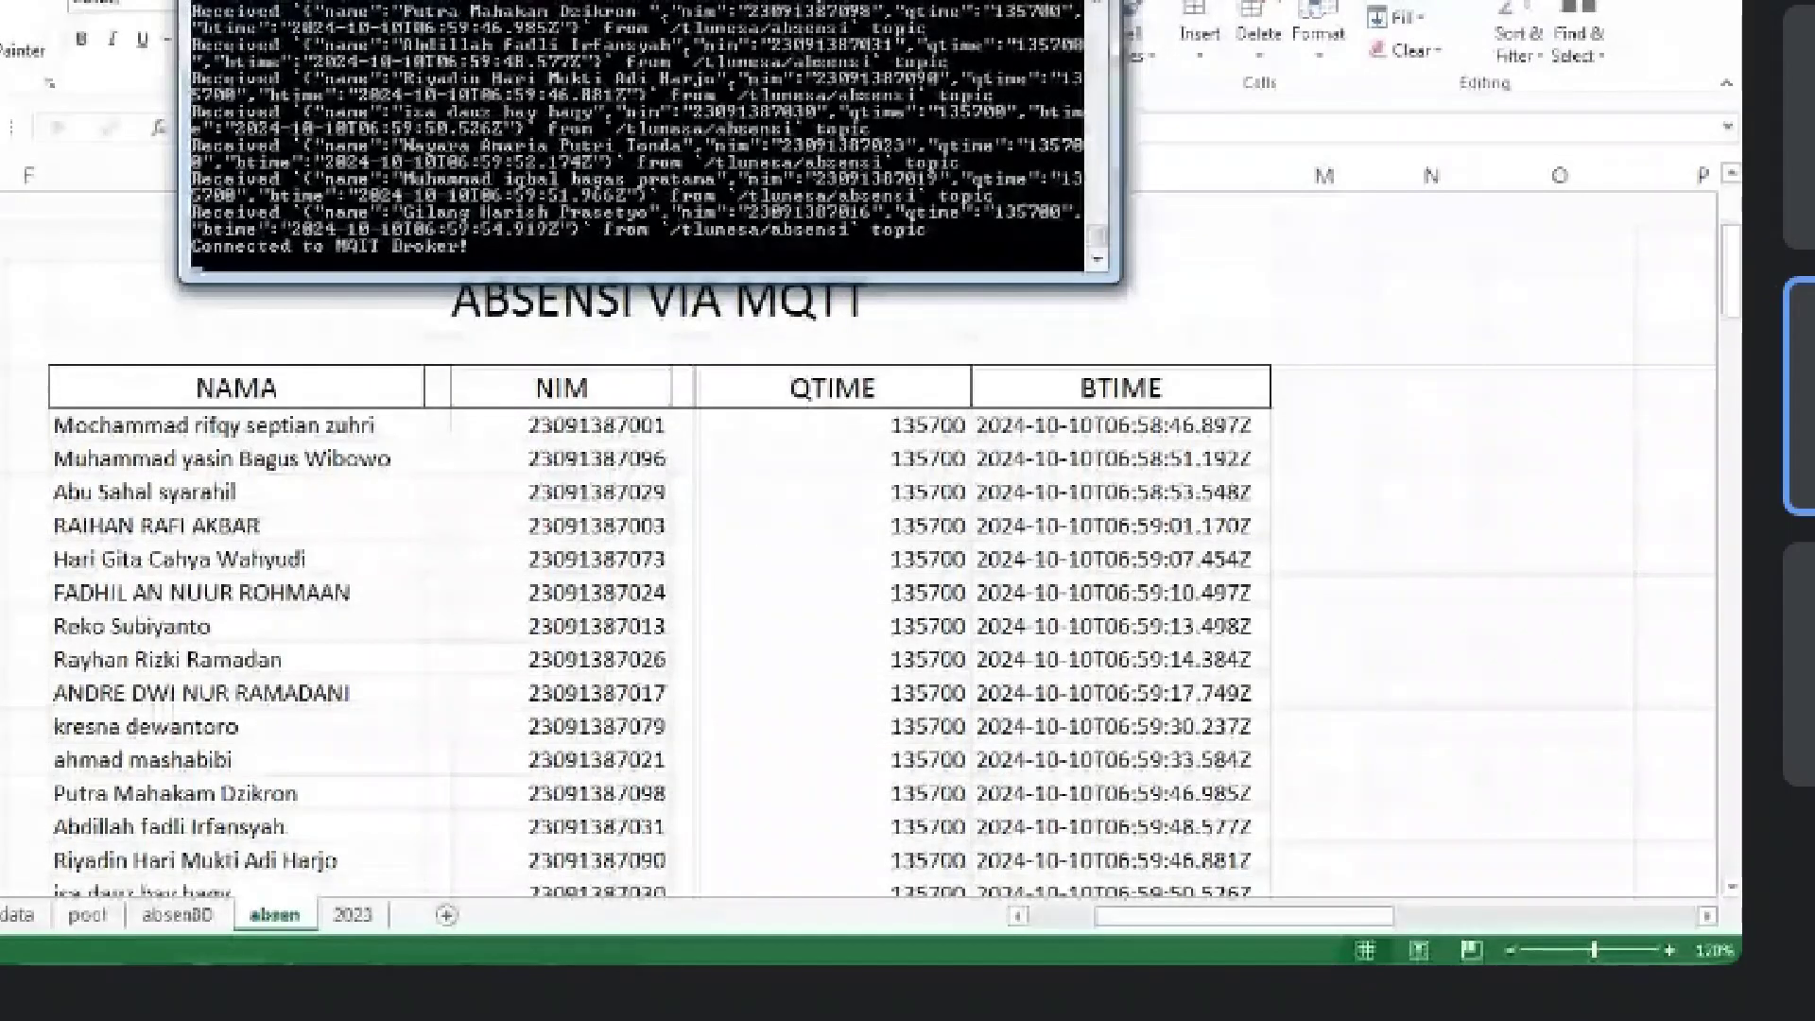
Compare the 2023 sheet with the absen sheet, then go back to the Google Meet window
key(alt+Tab)
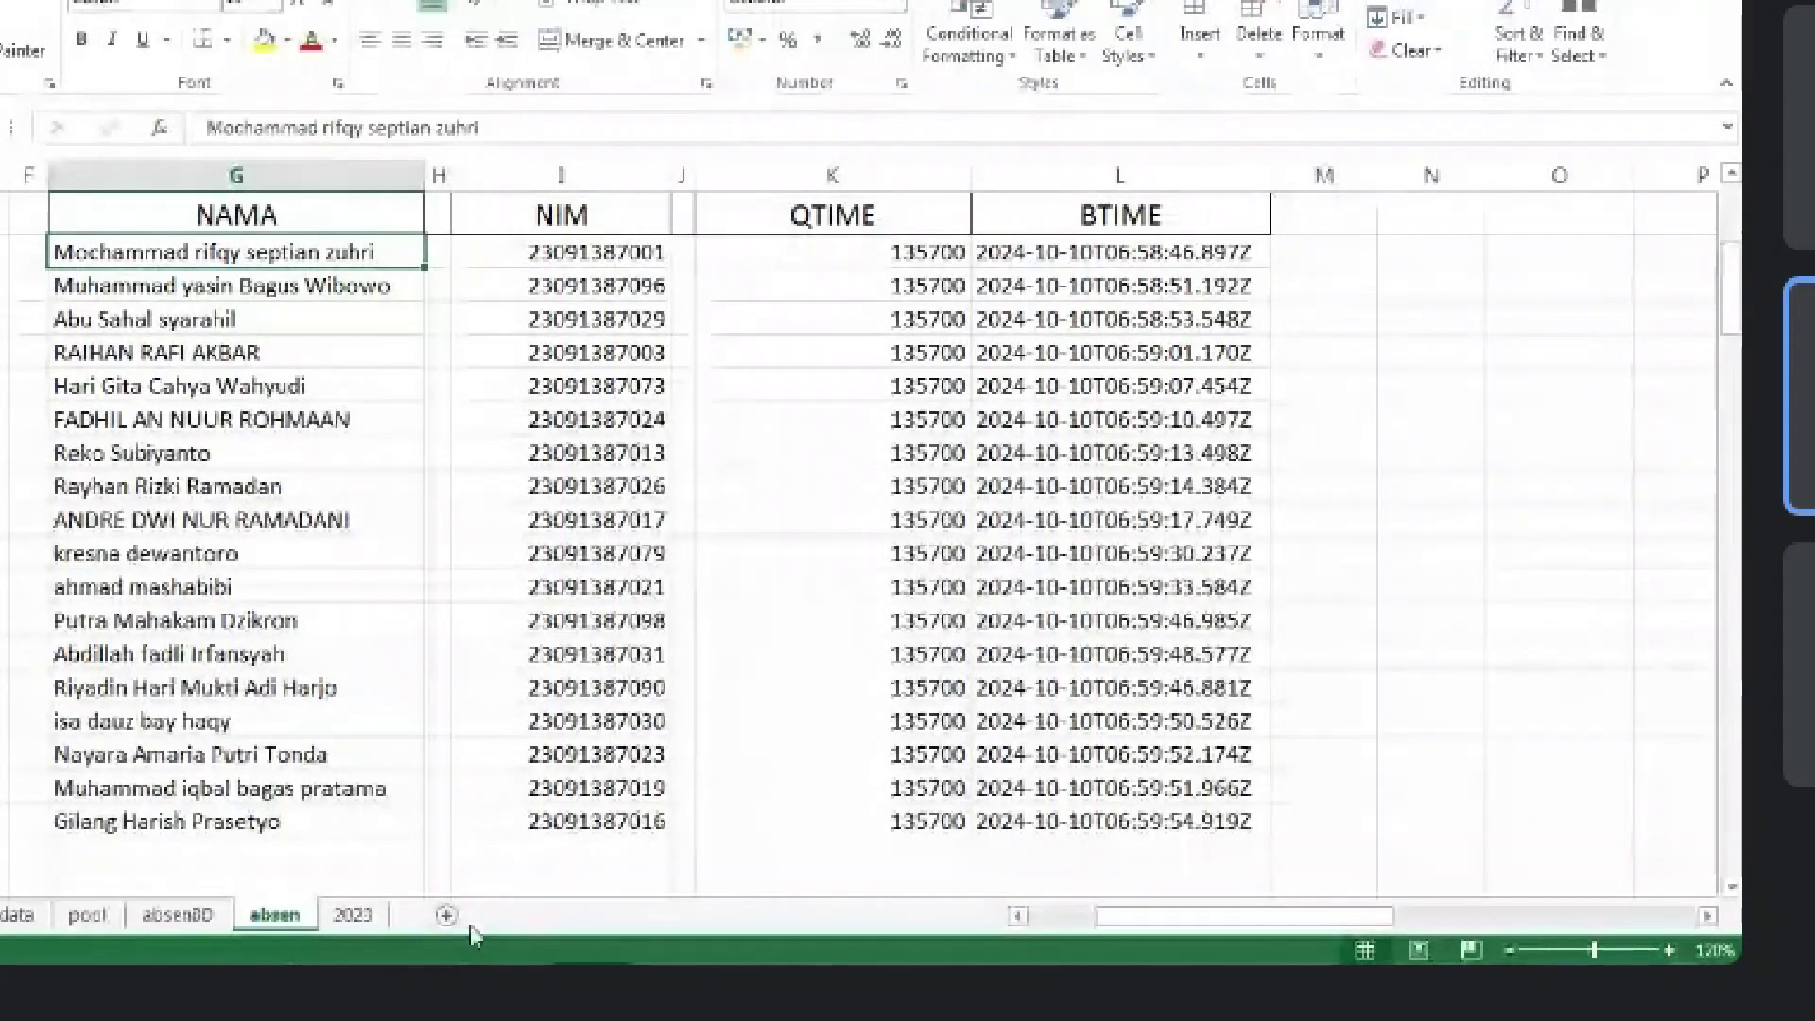
click(354, 915)
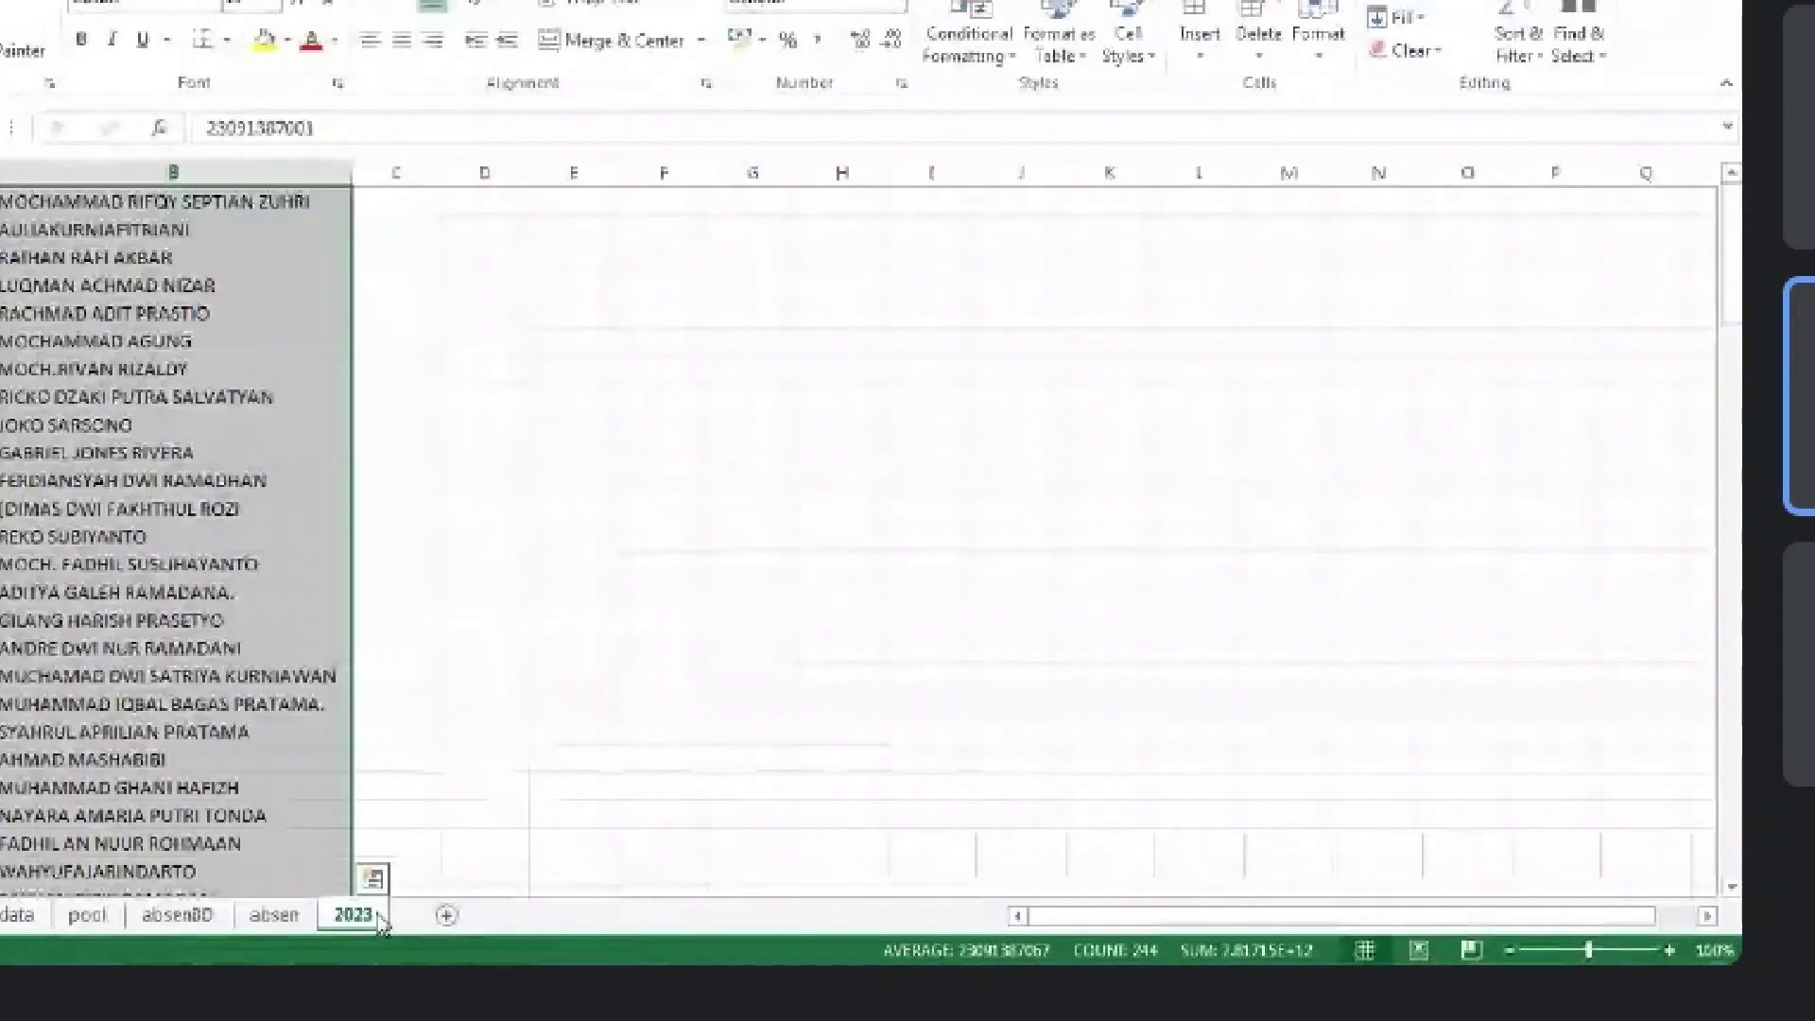
click(289, 915)
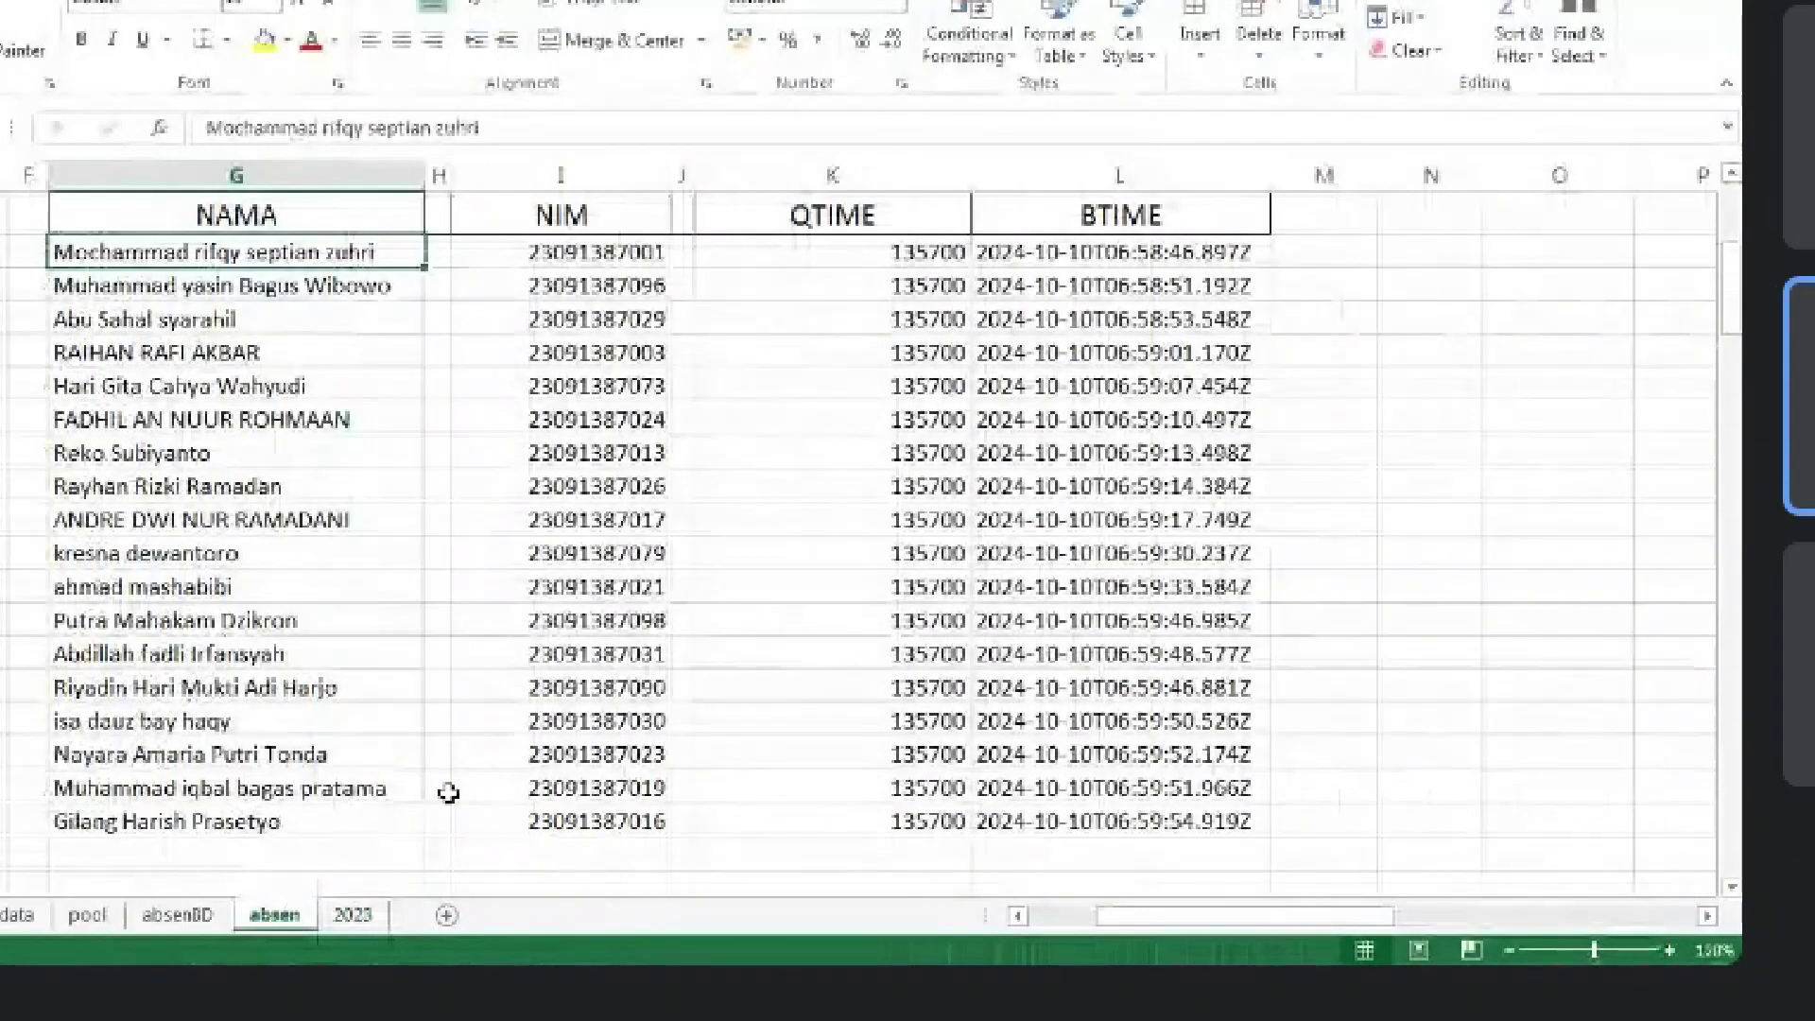
key(alt+Tab)
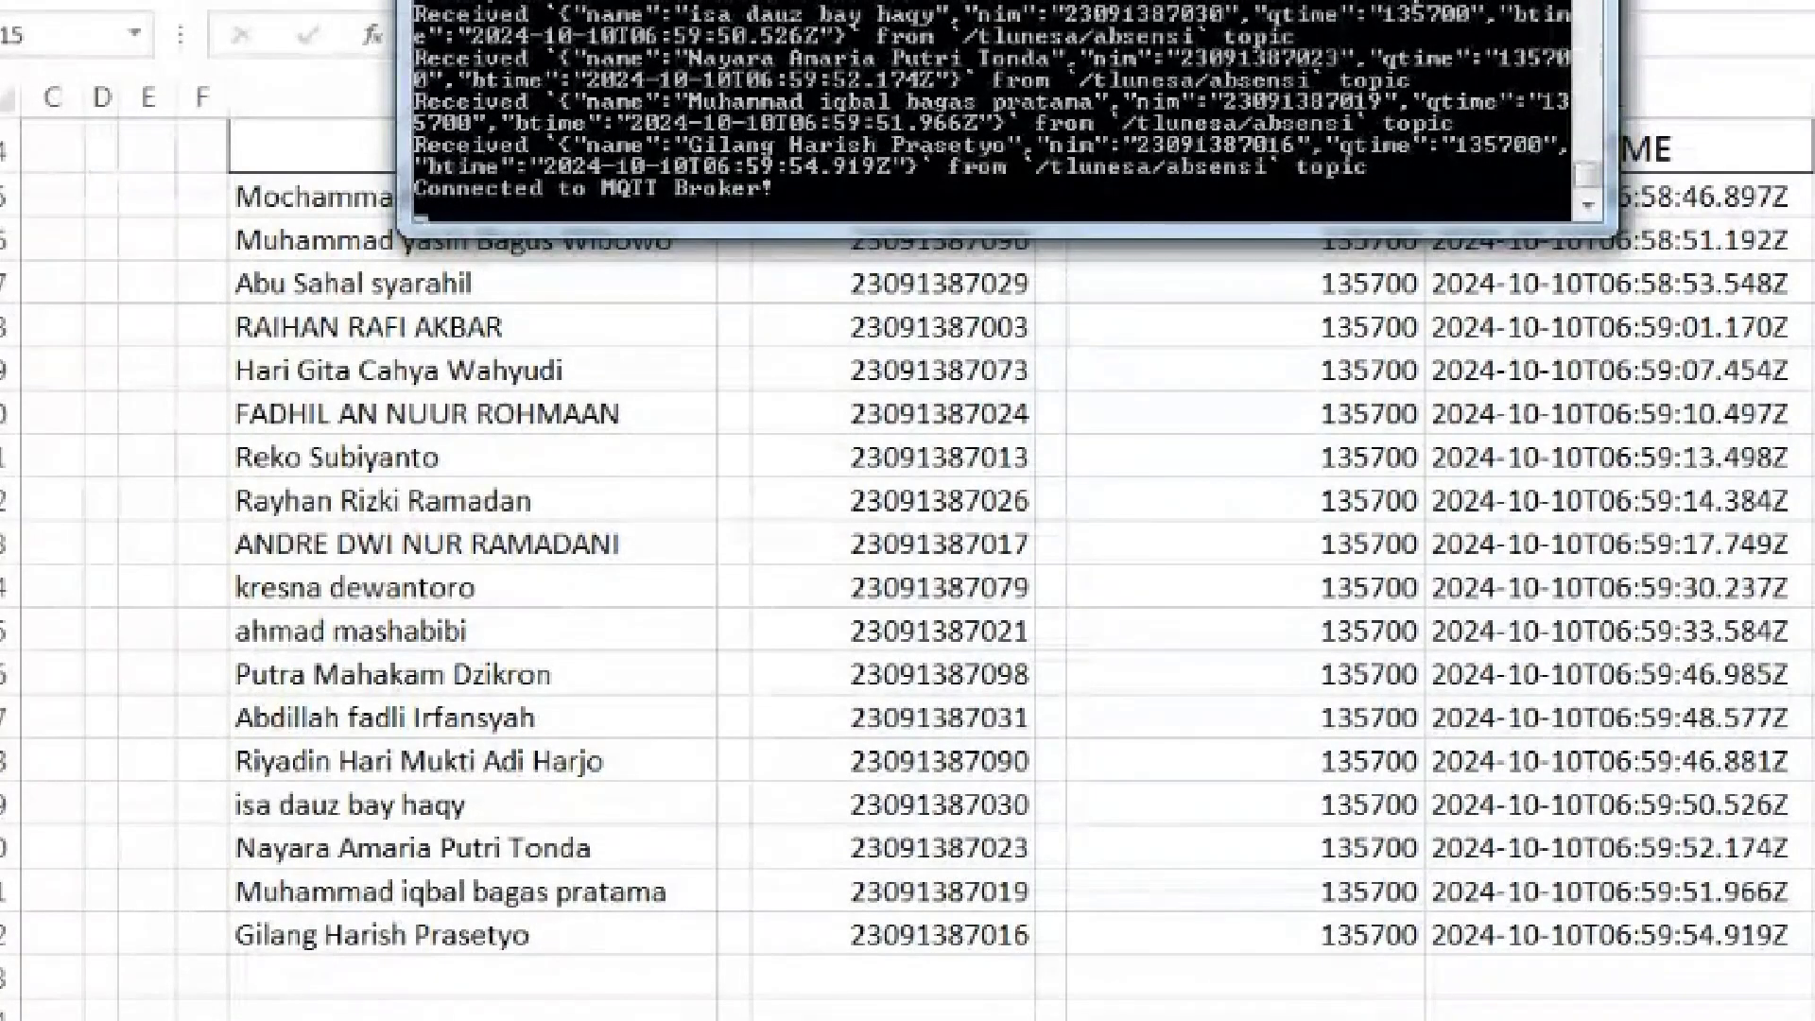
mouse_move(397, 1019)
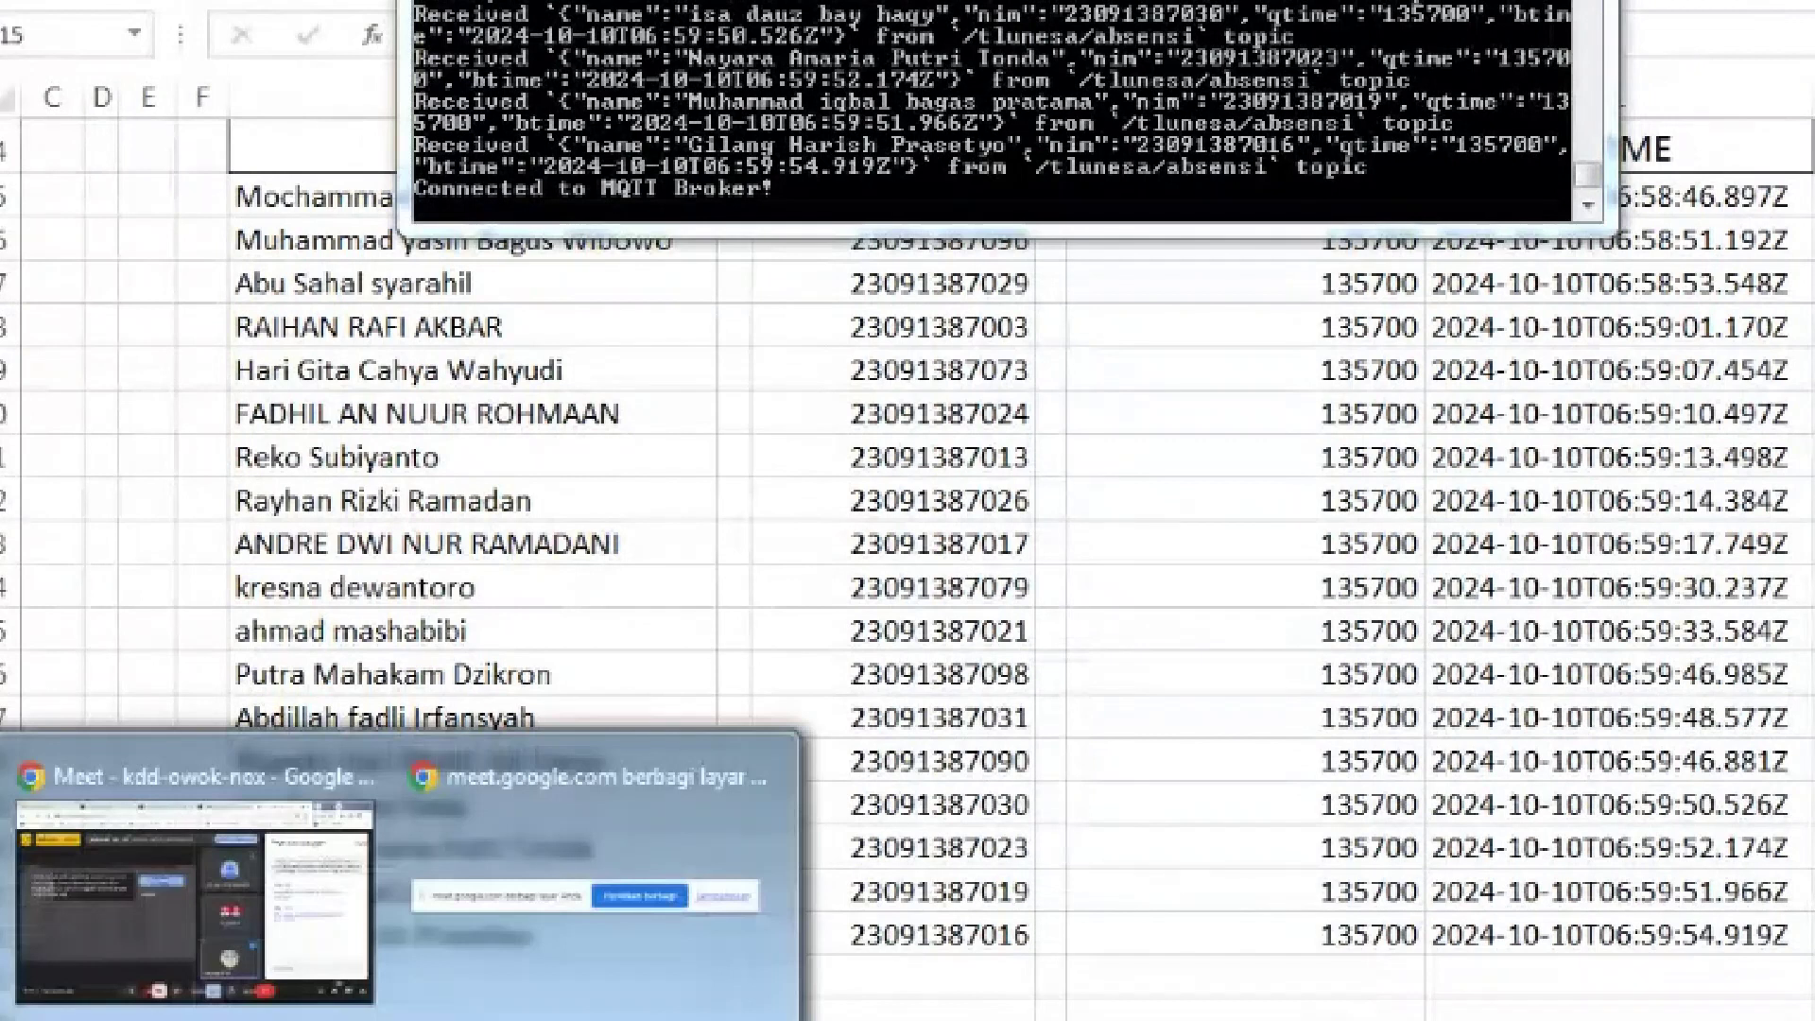
click(366, 983)
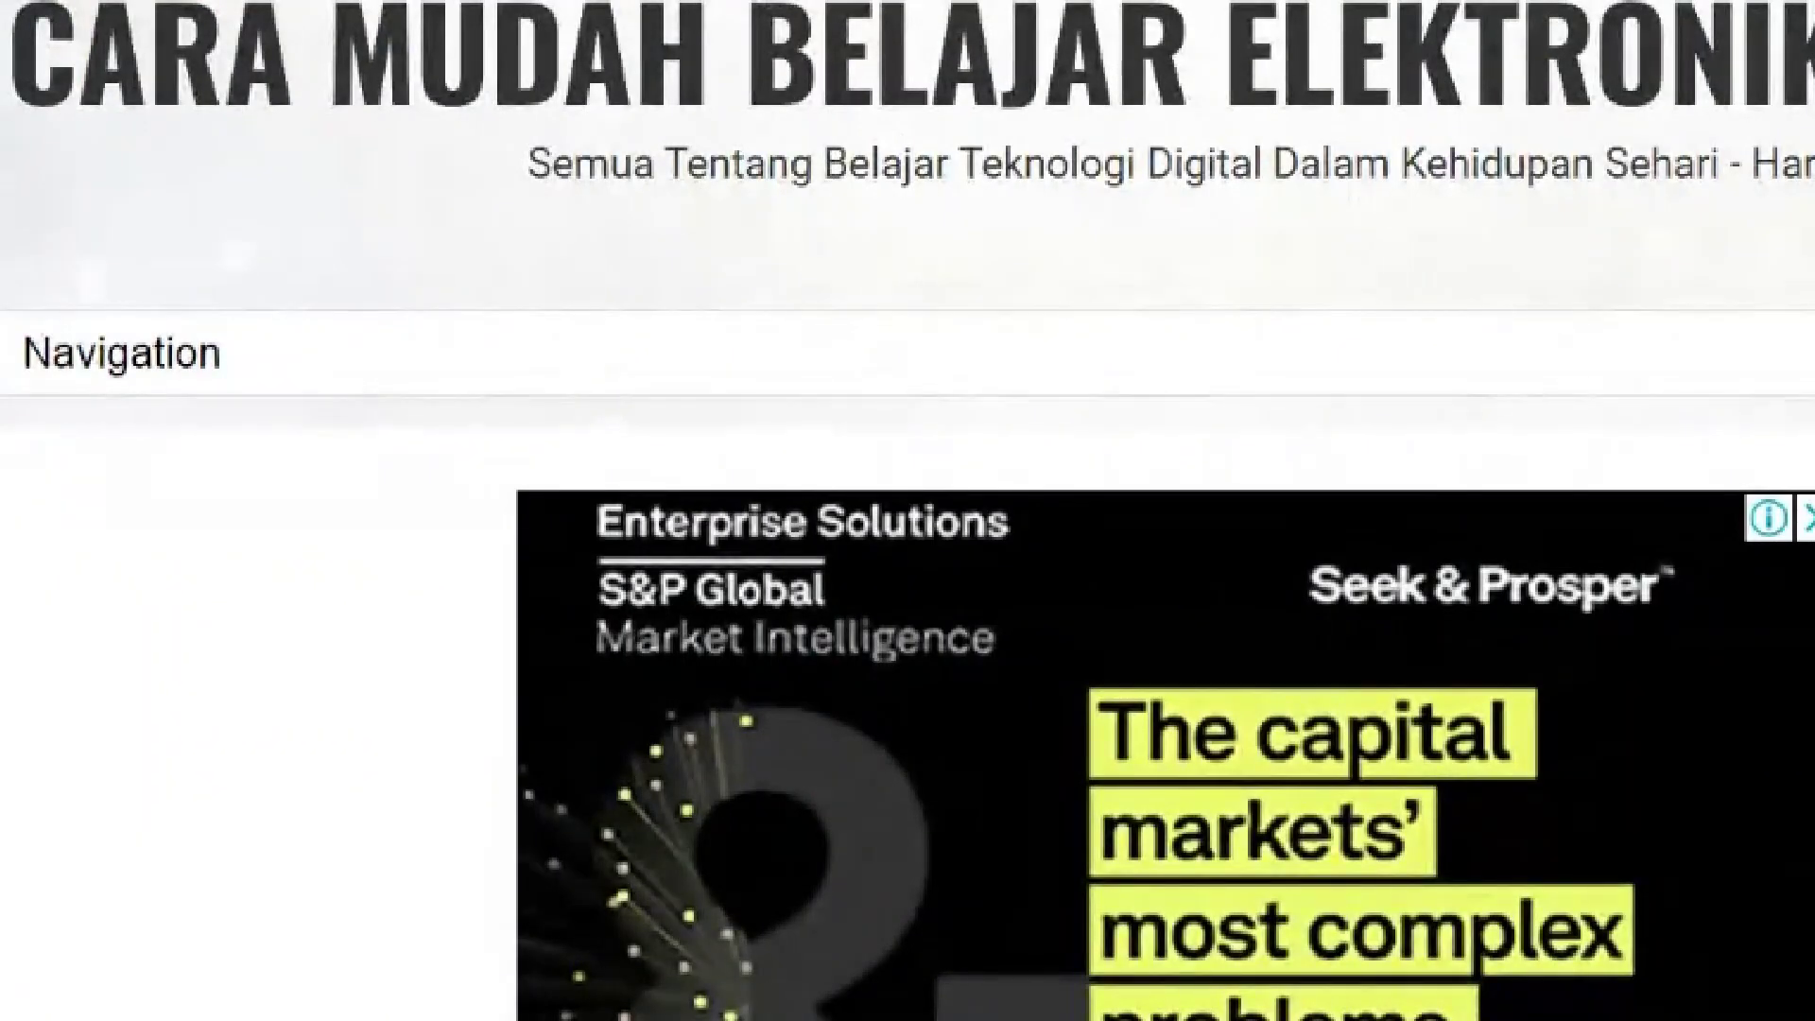
Reload the attendance page and submit a first test name and NIM, which gets a validation error
scroll(908, 615, down, 2)
scroll(907, 510, down, 10)
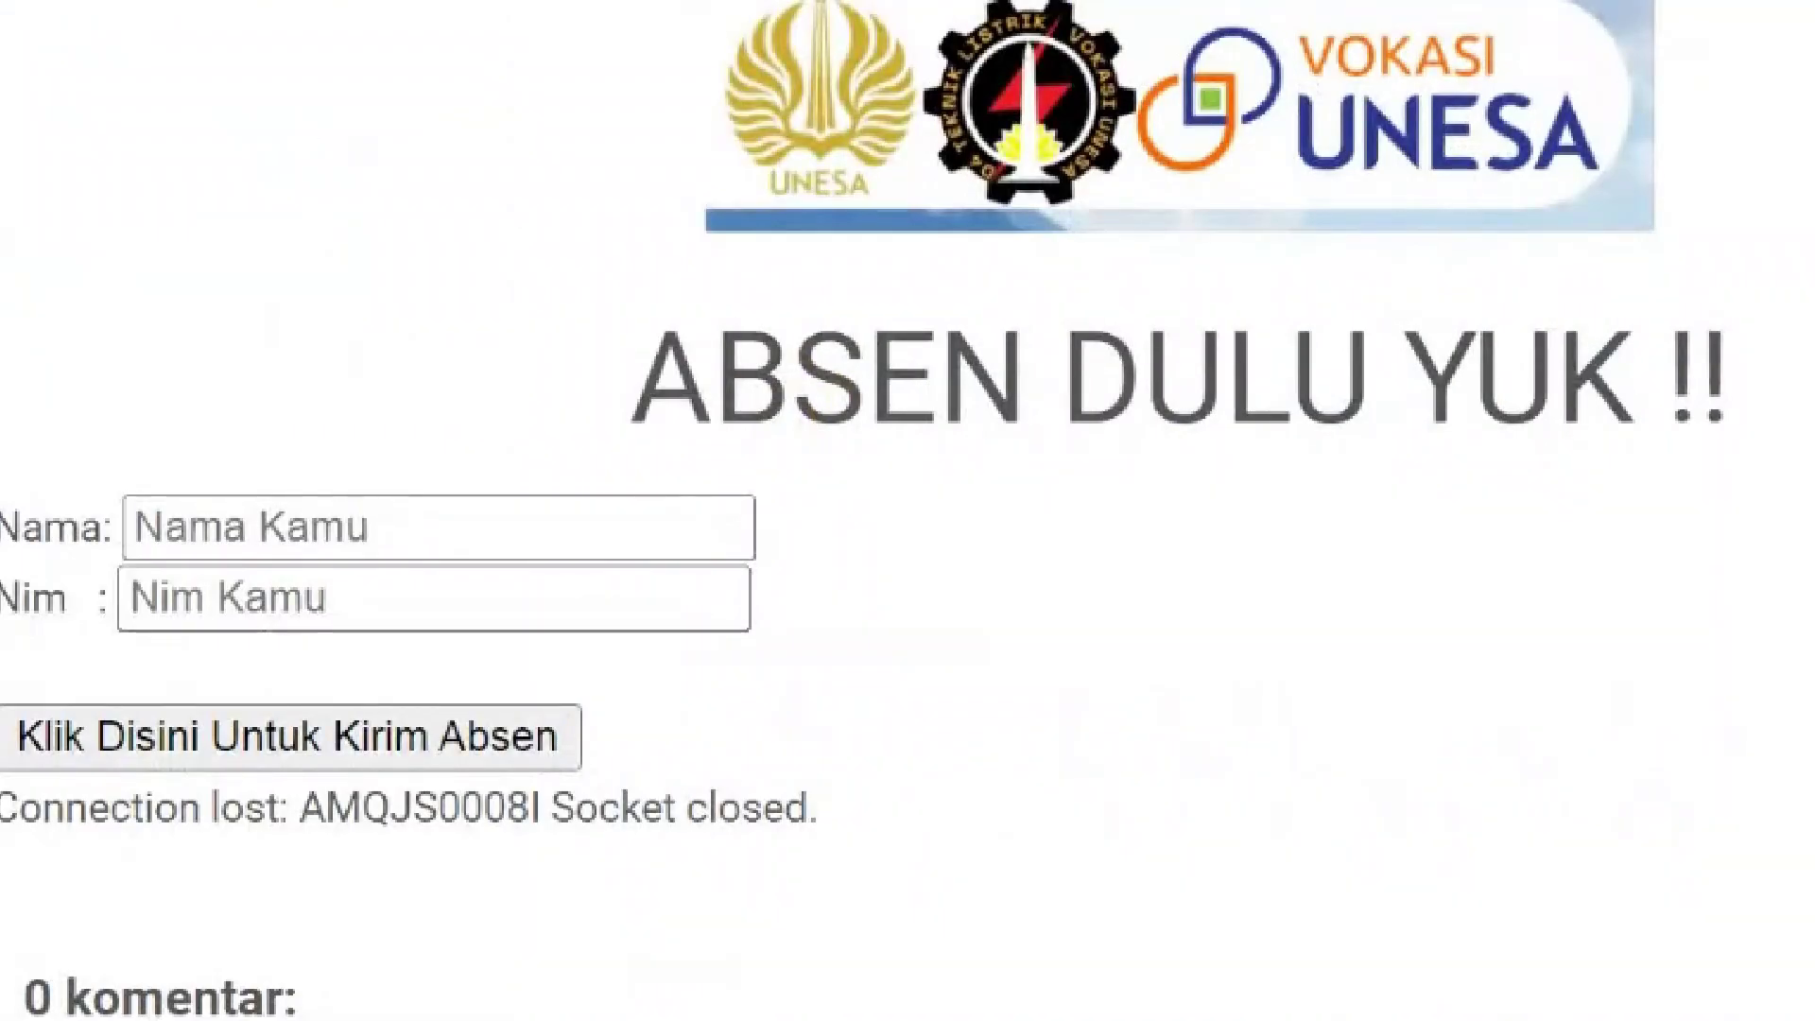
key(F5)
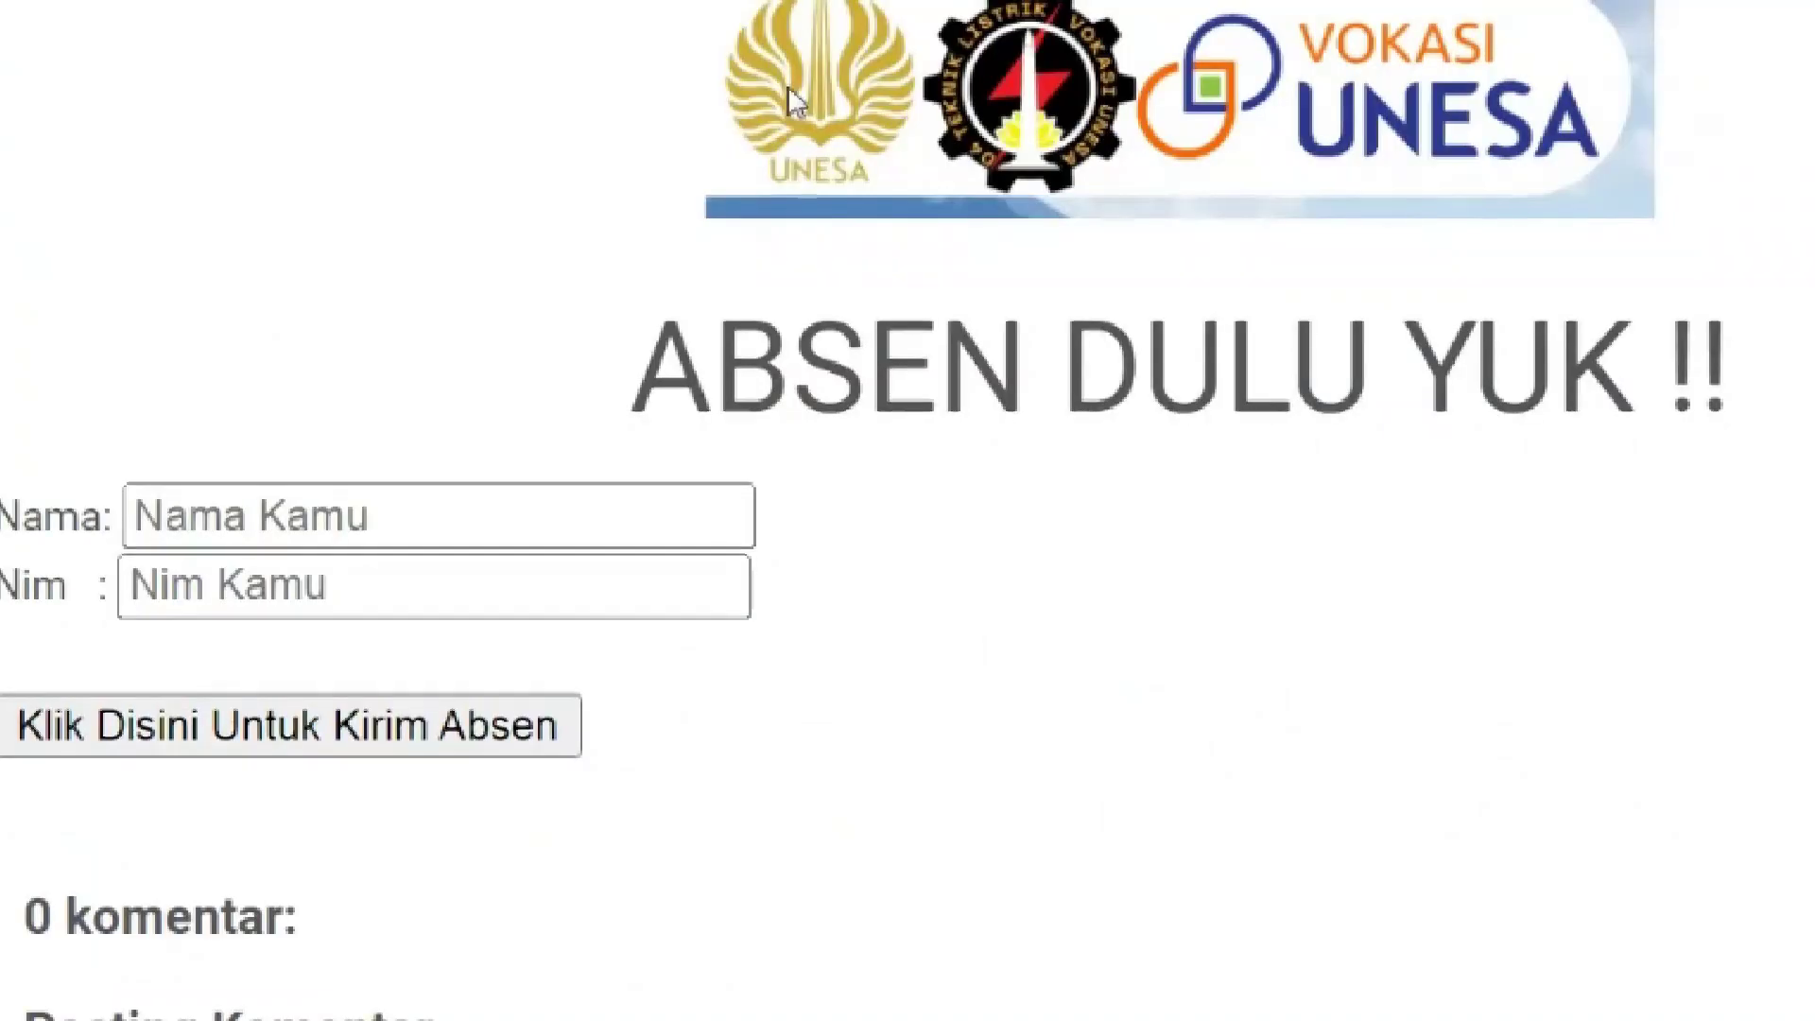
click(653, 523)
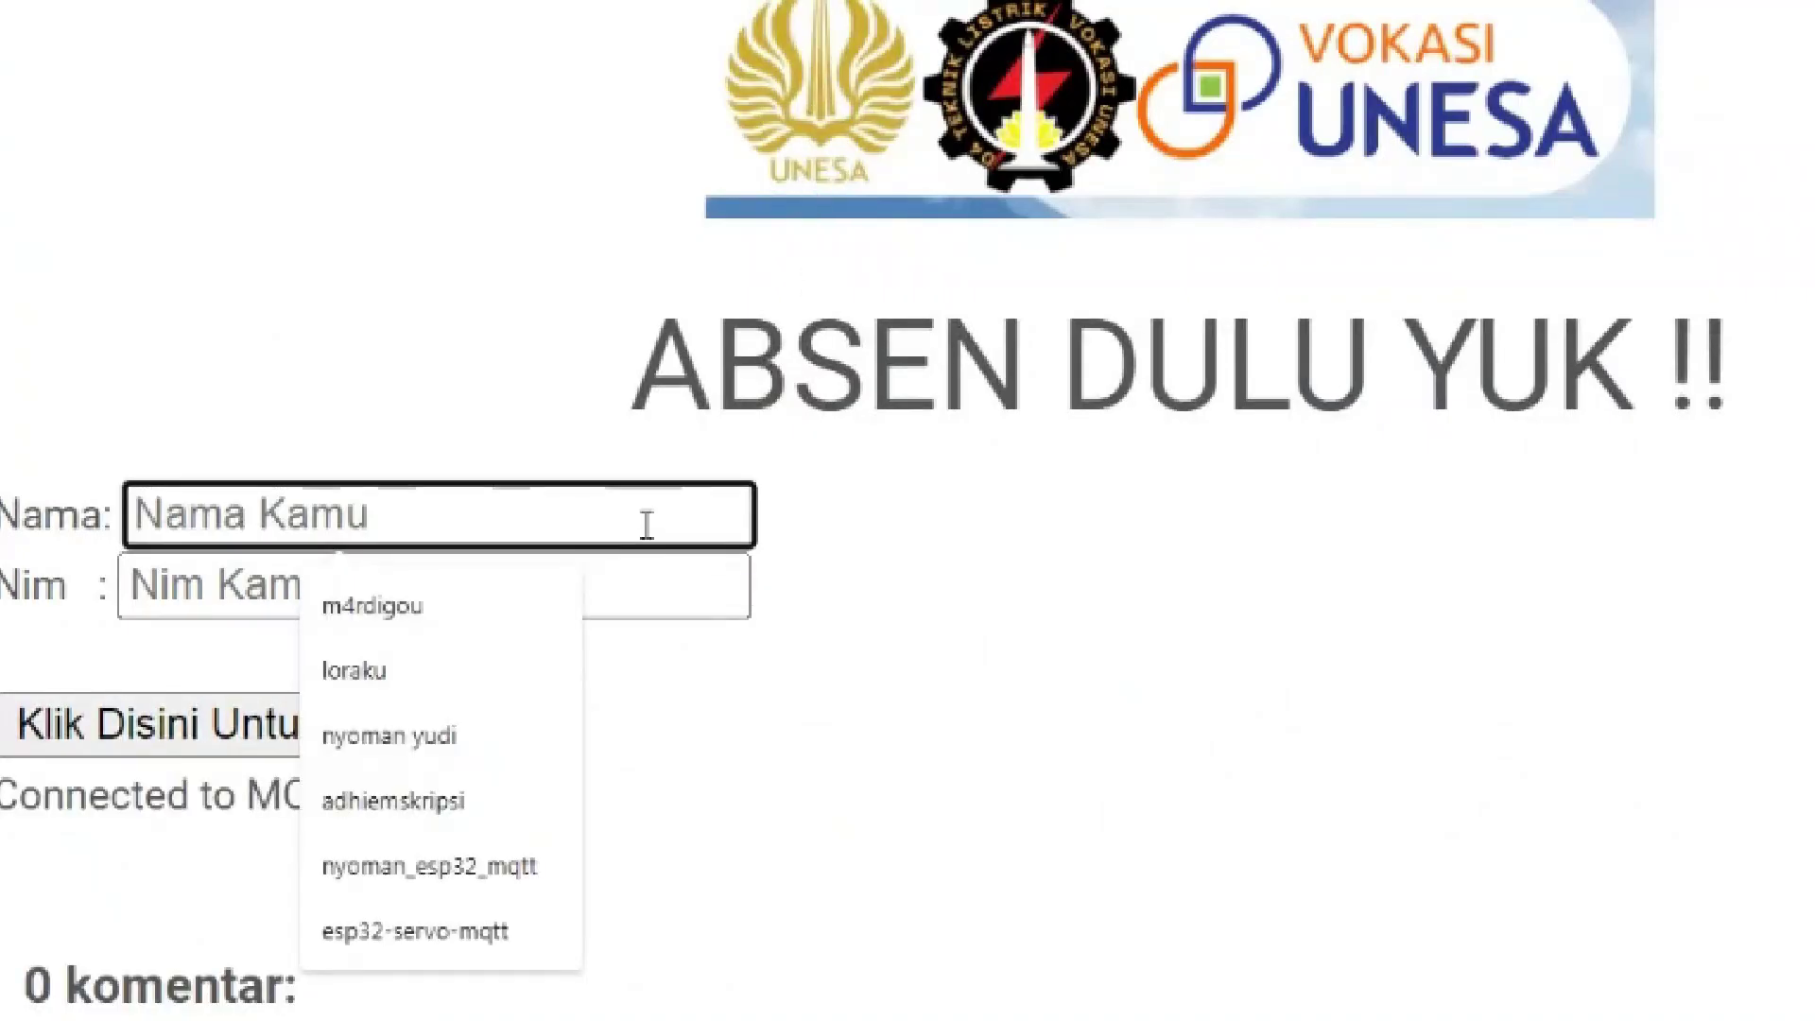
text(nyoman)
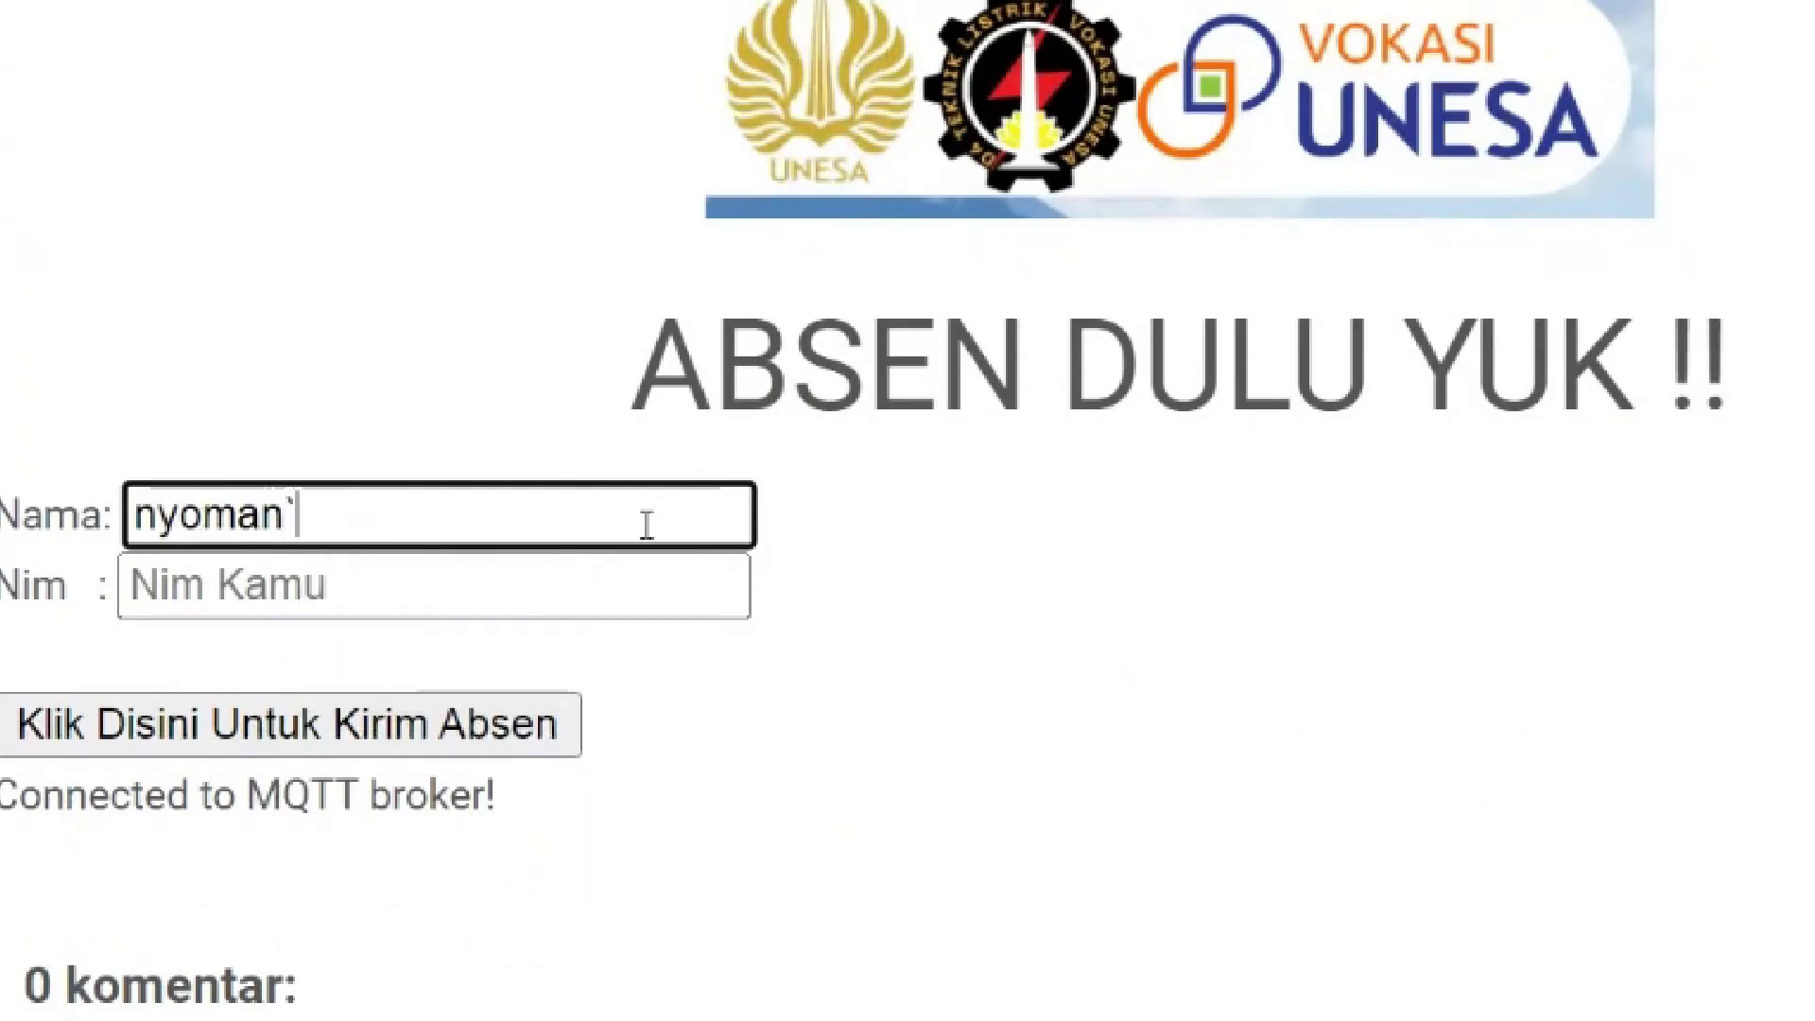
key(Tab)
text(123)
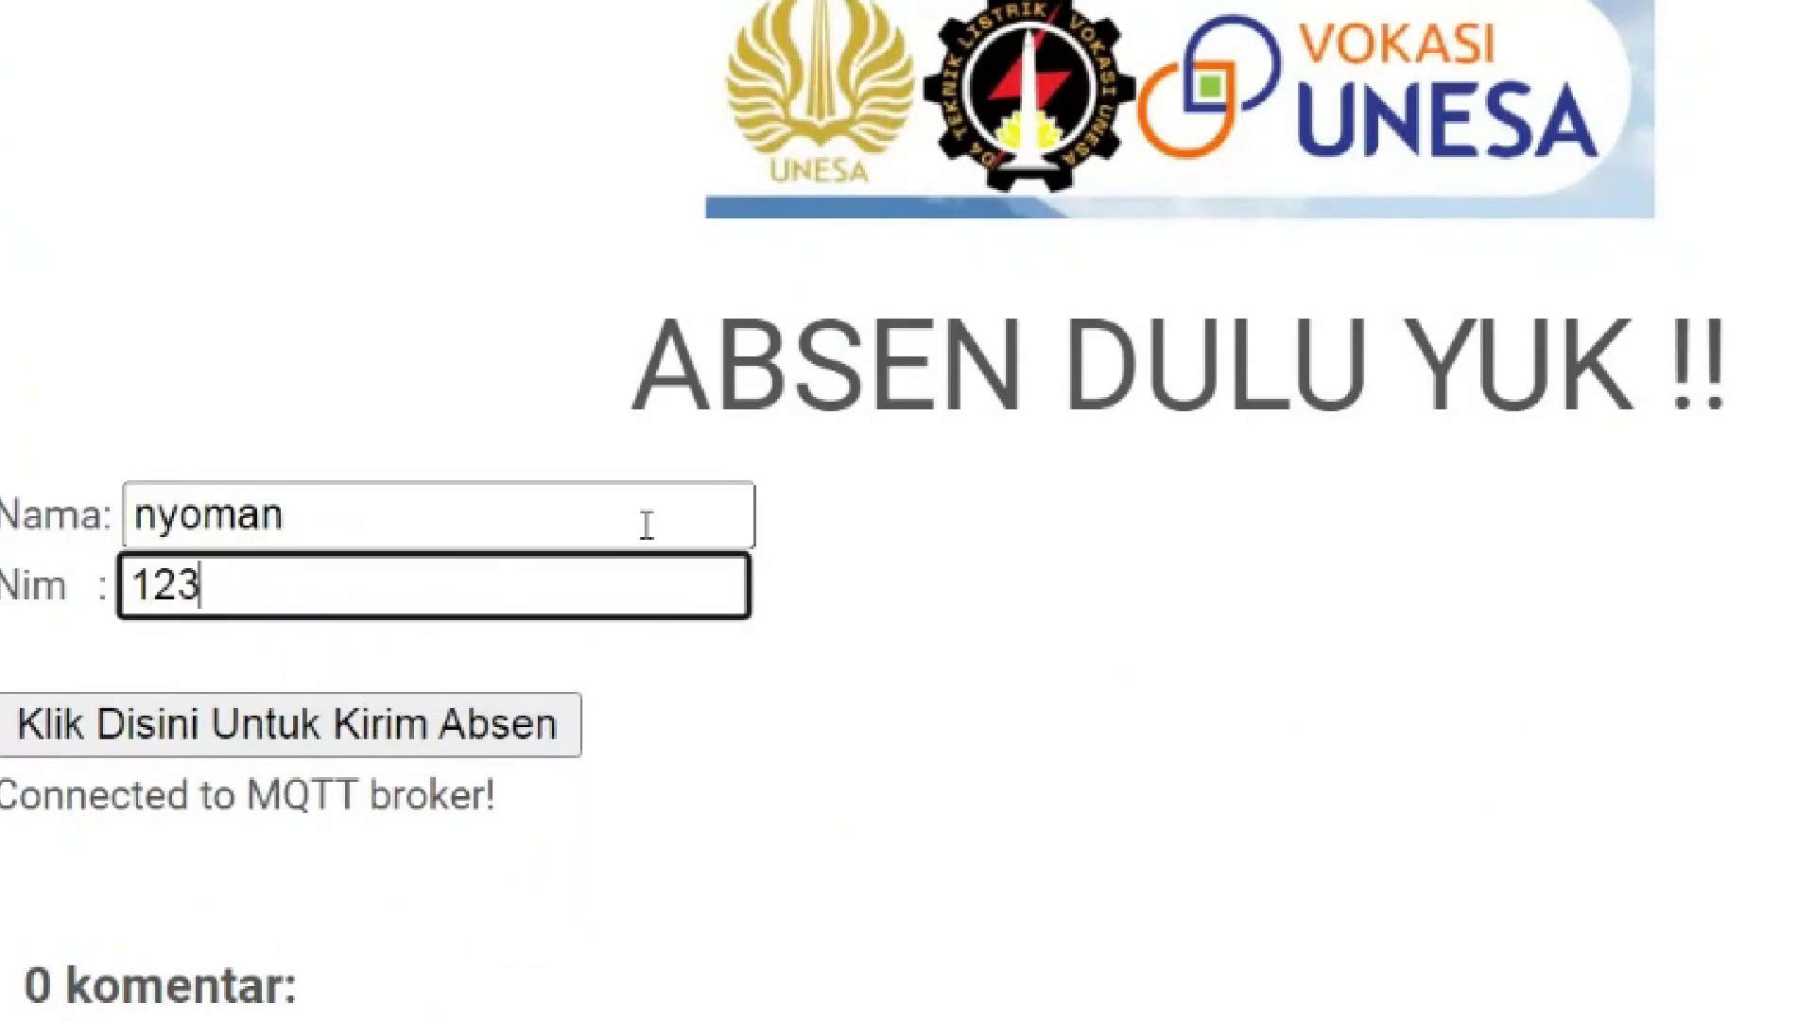
text(456839)
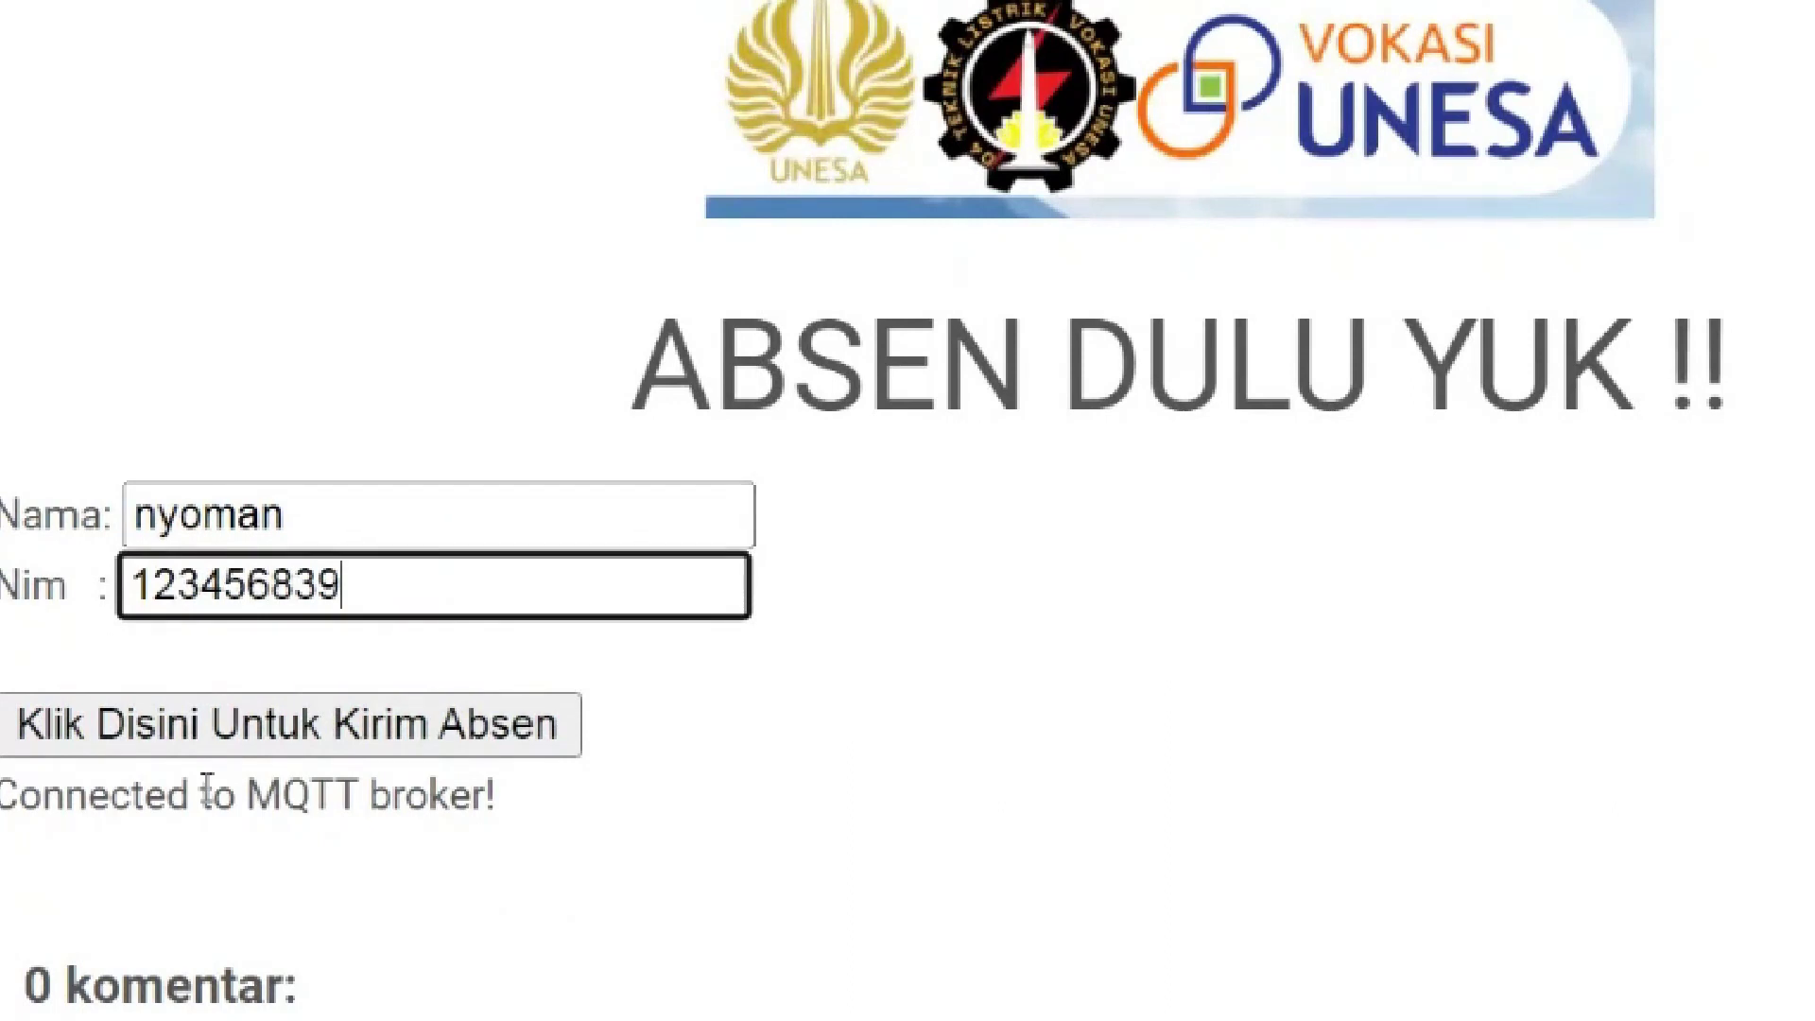
click(213, 747)
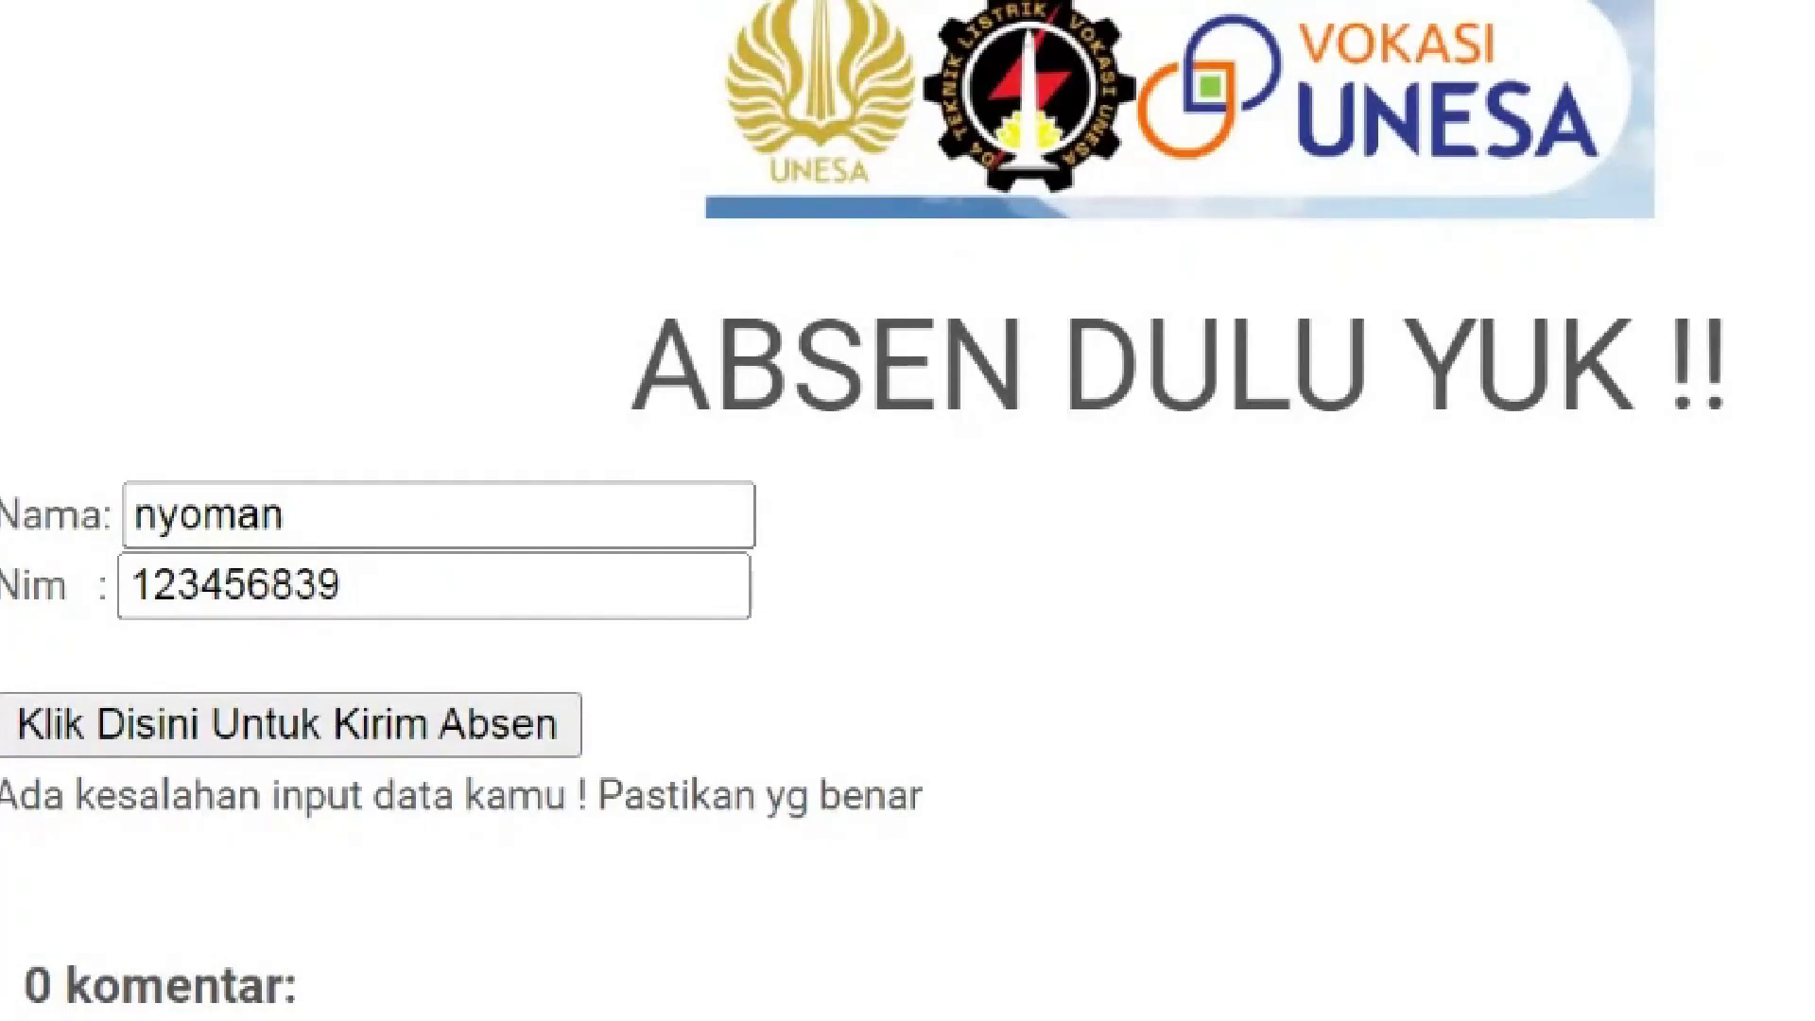
Reload the ABSENSI VIA MQTT page from its suggested address
key(ctrl+l)
key(Down)
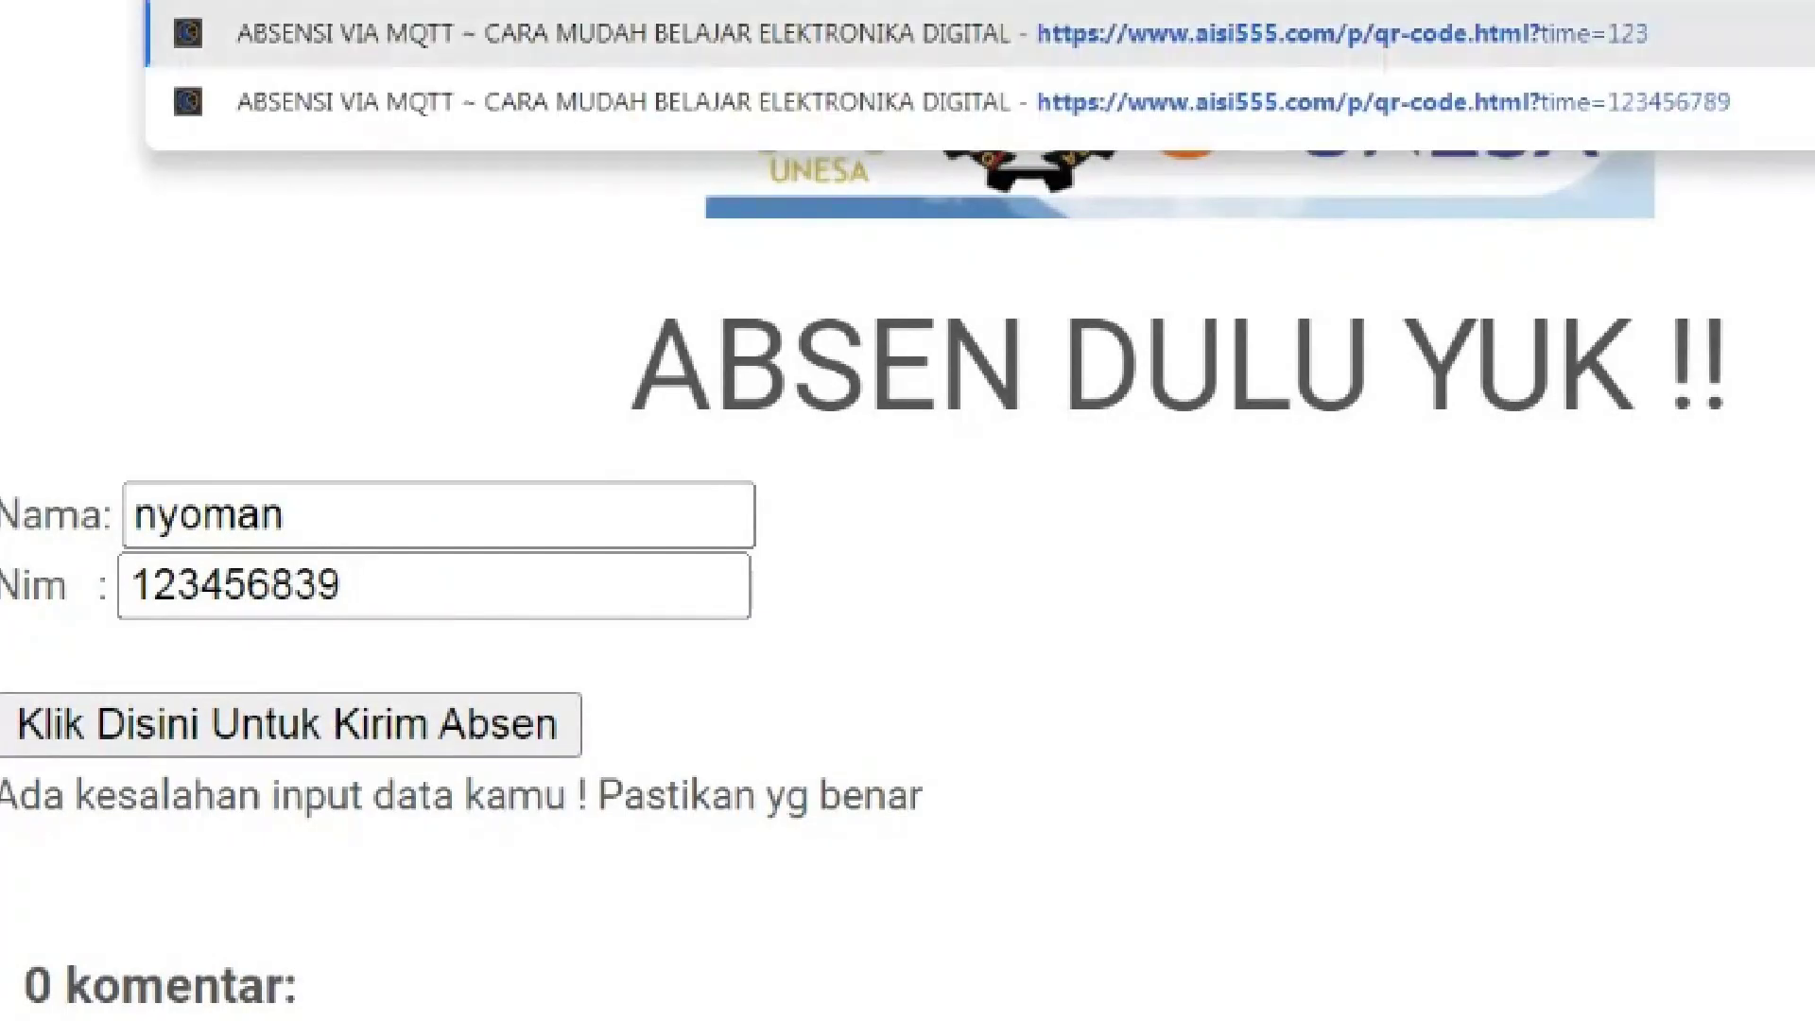
key(Return)
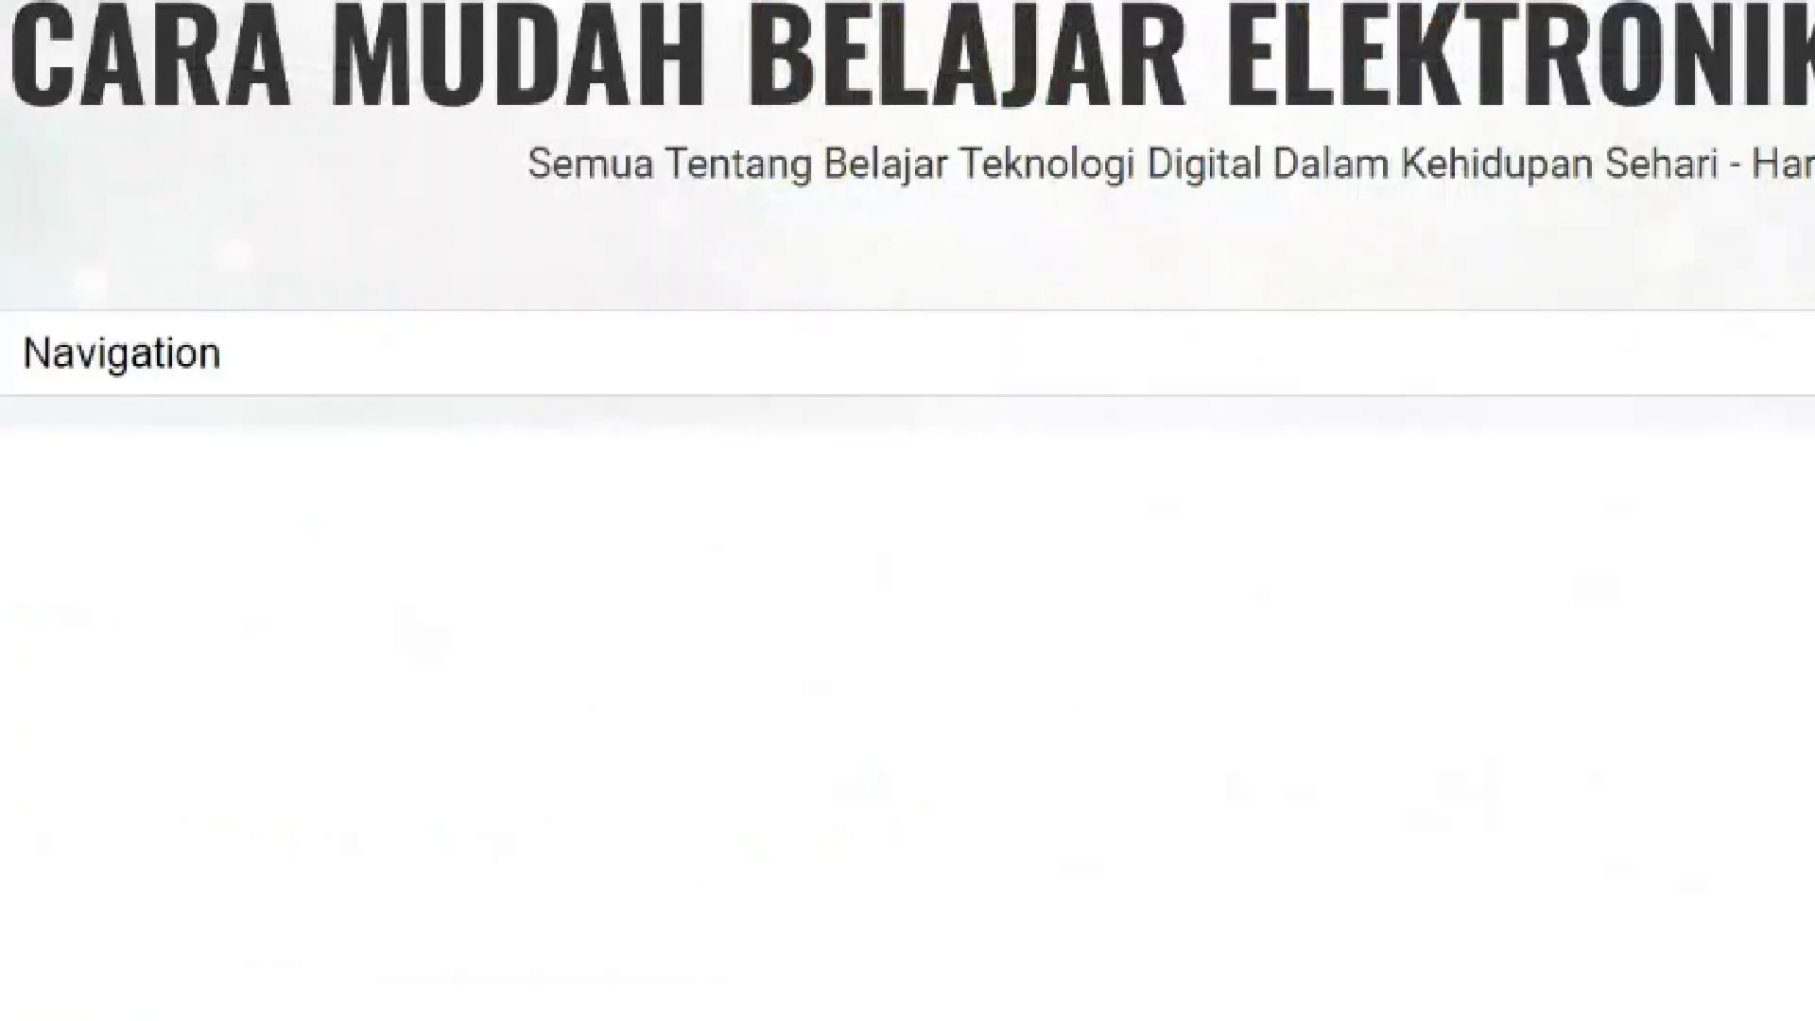
scroll(907, 510, down, 10)
scroll(907, 510, up, 8)
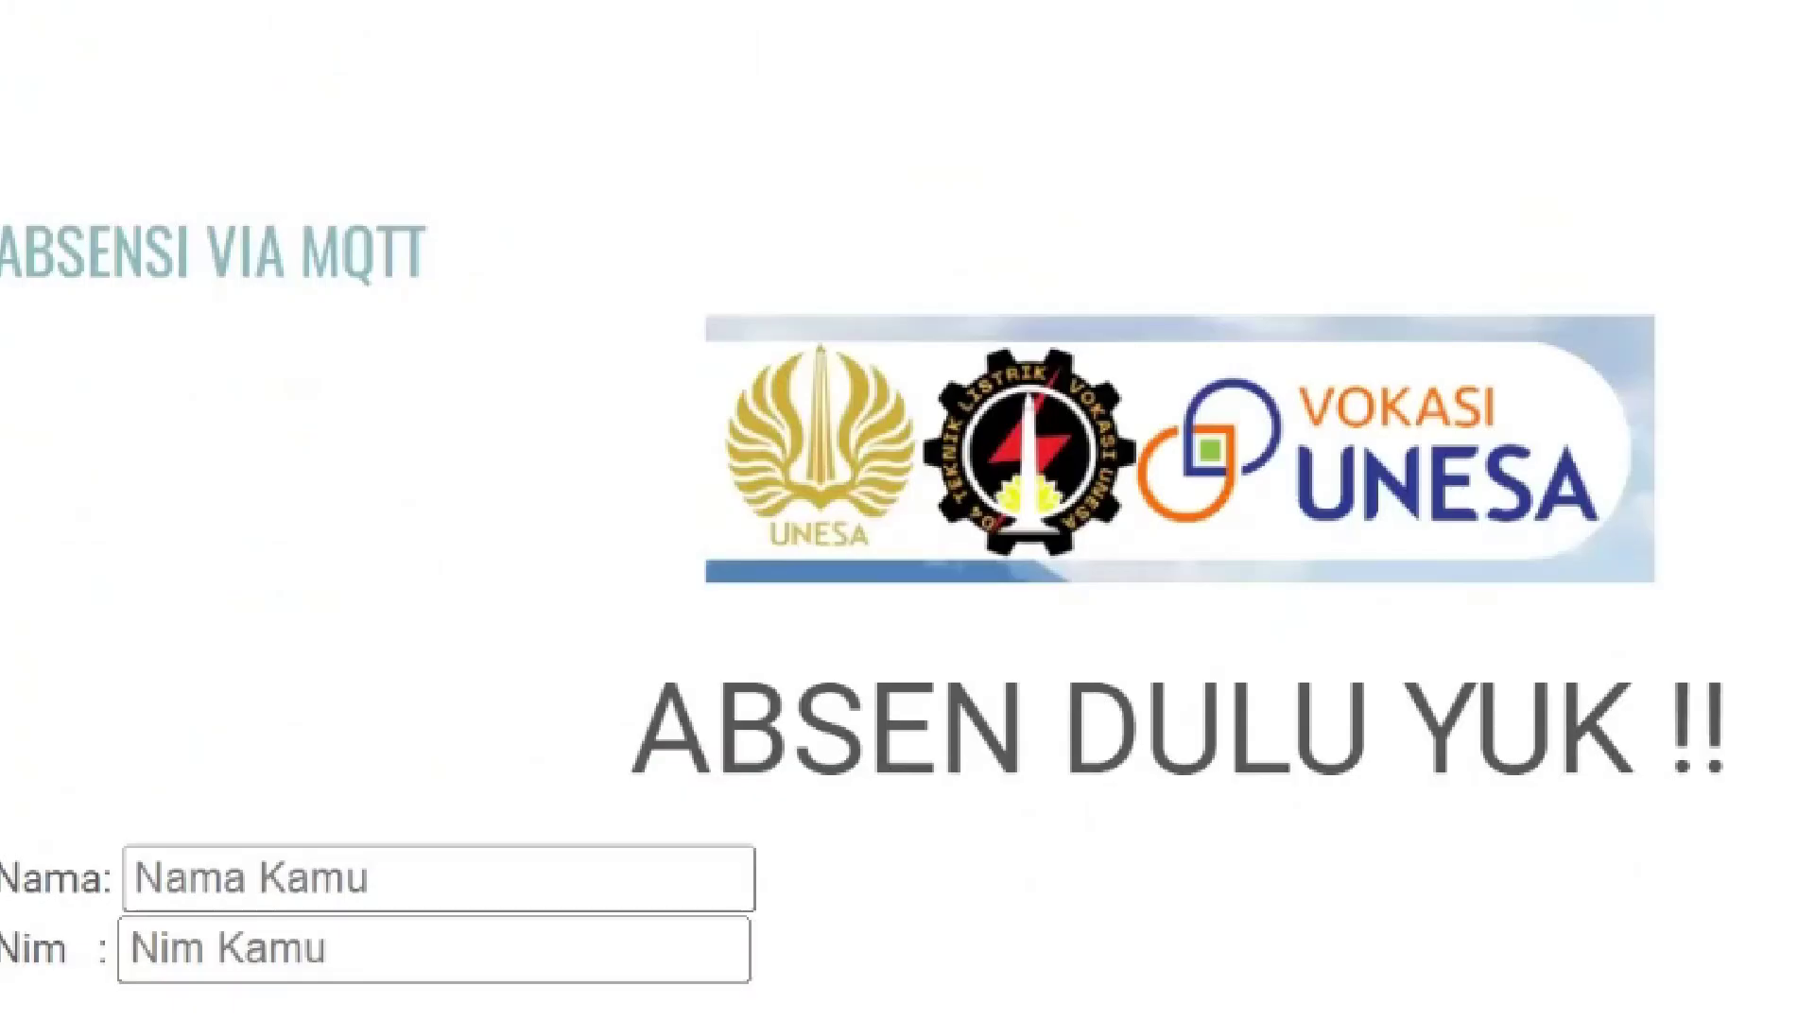
scroll(907, 511, down, 5)
Submit a second test name and NIM so the page shows 'Message sent'
click(558, 348)
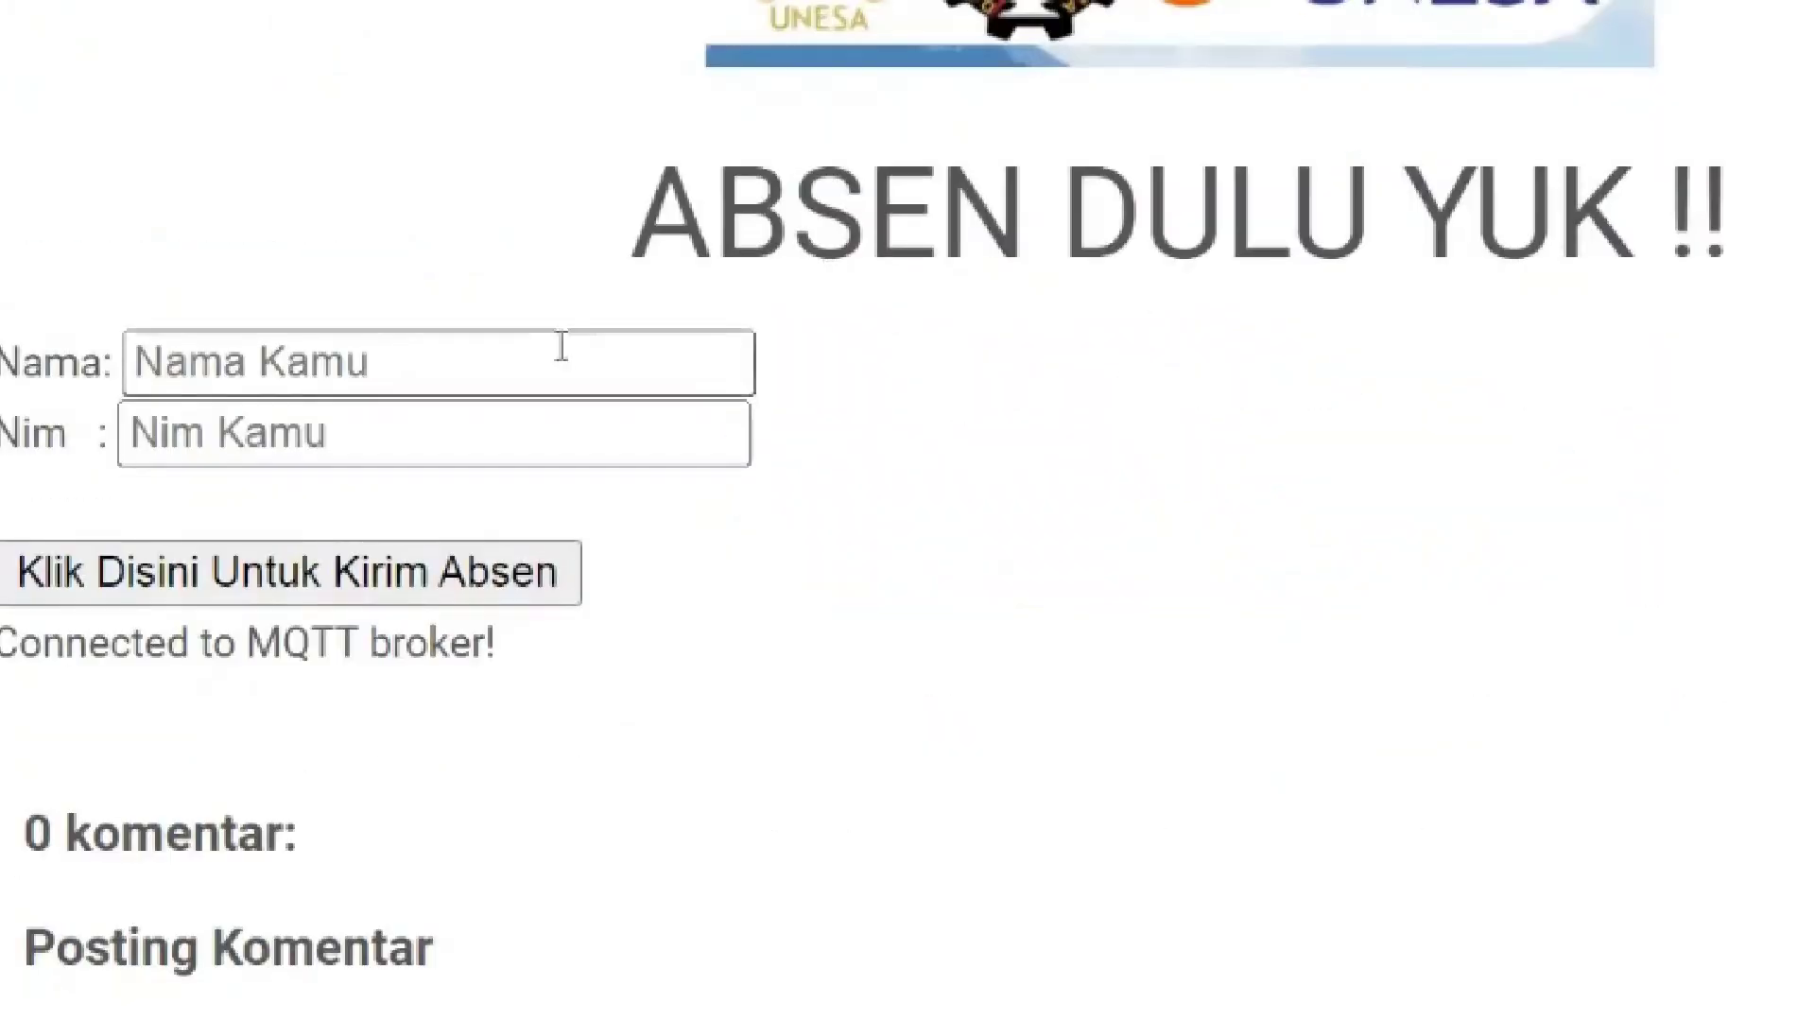
text(nyoman)
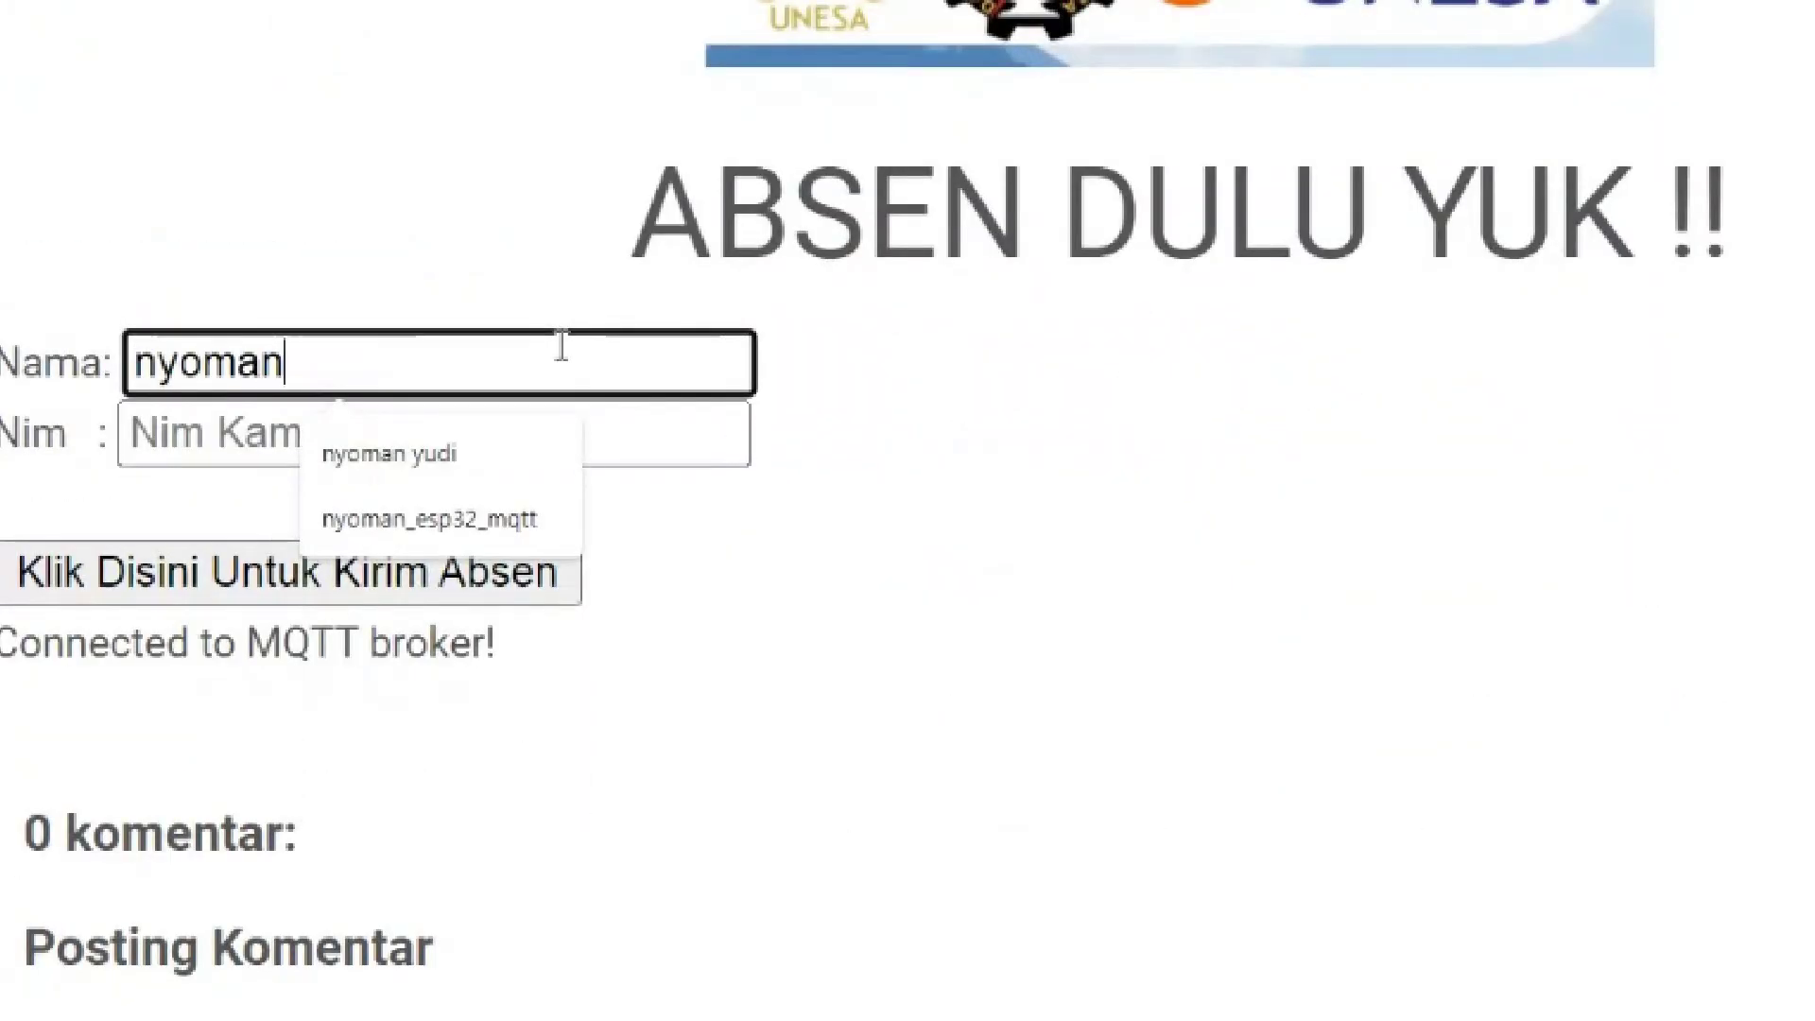
key(Tab)
text(1234561617)
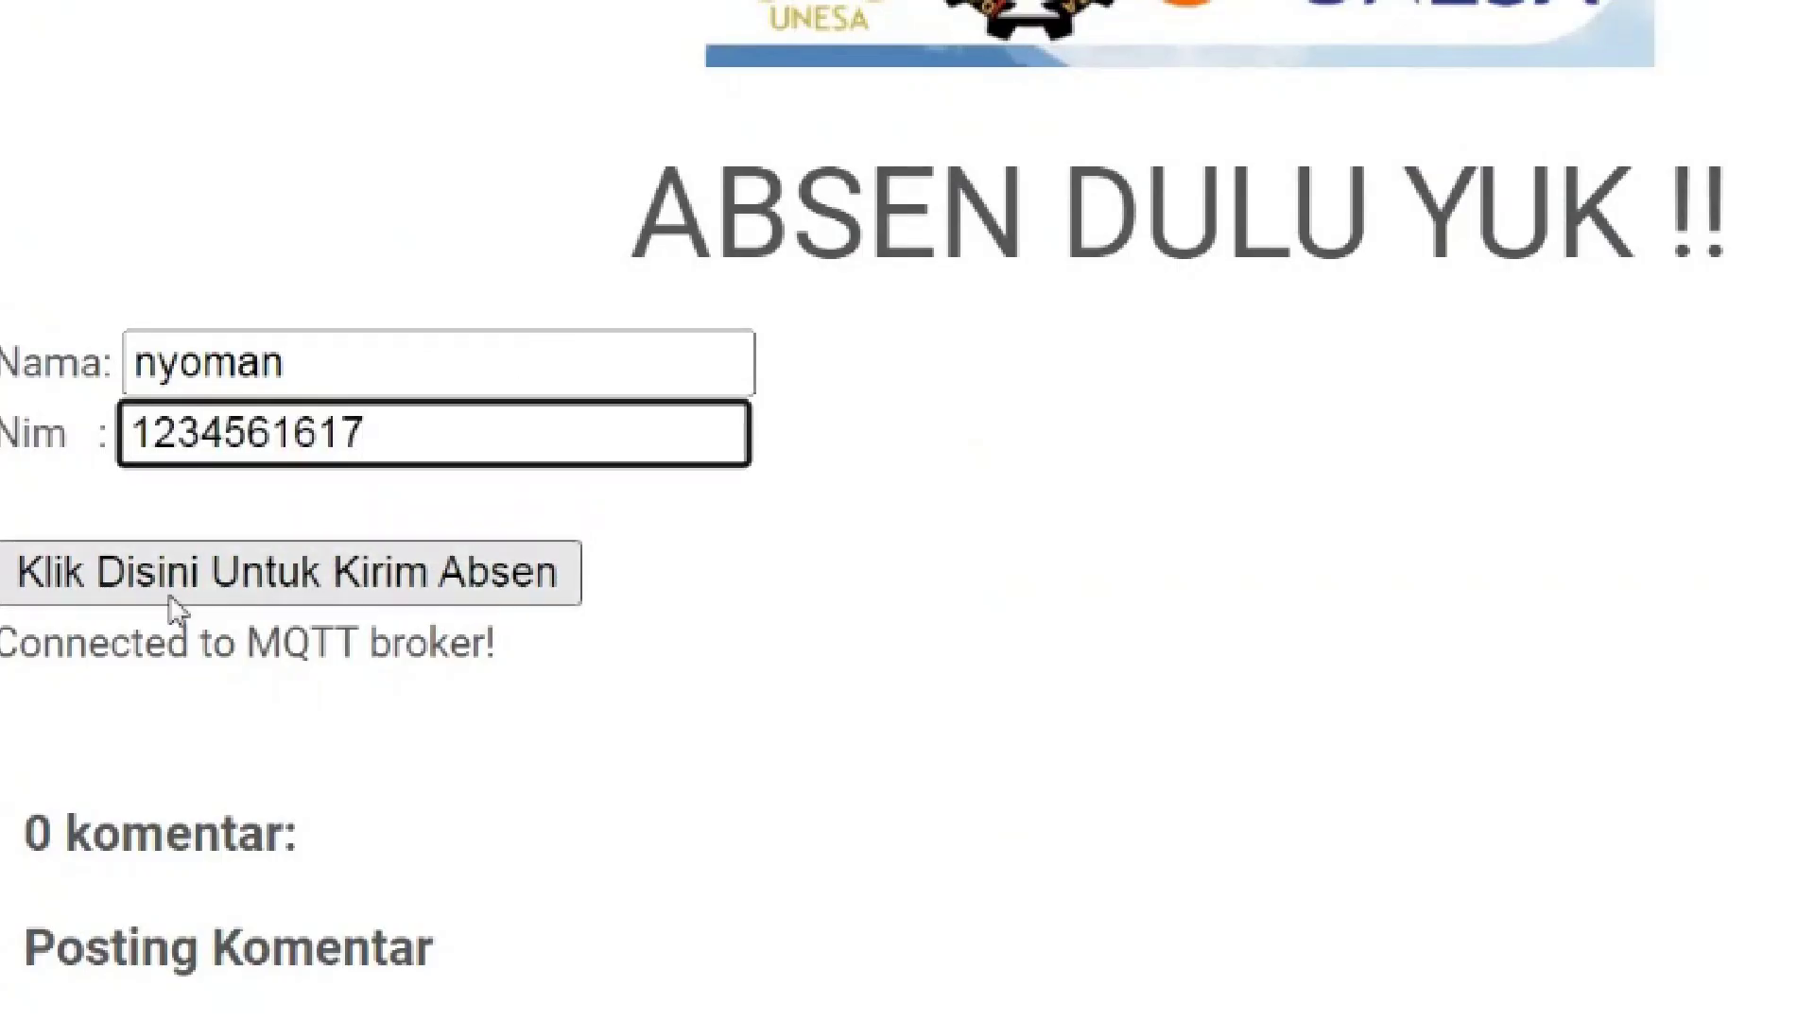
click(172, 595)
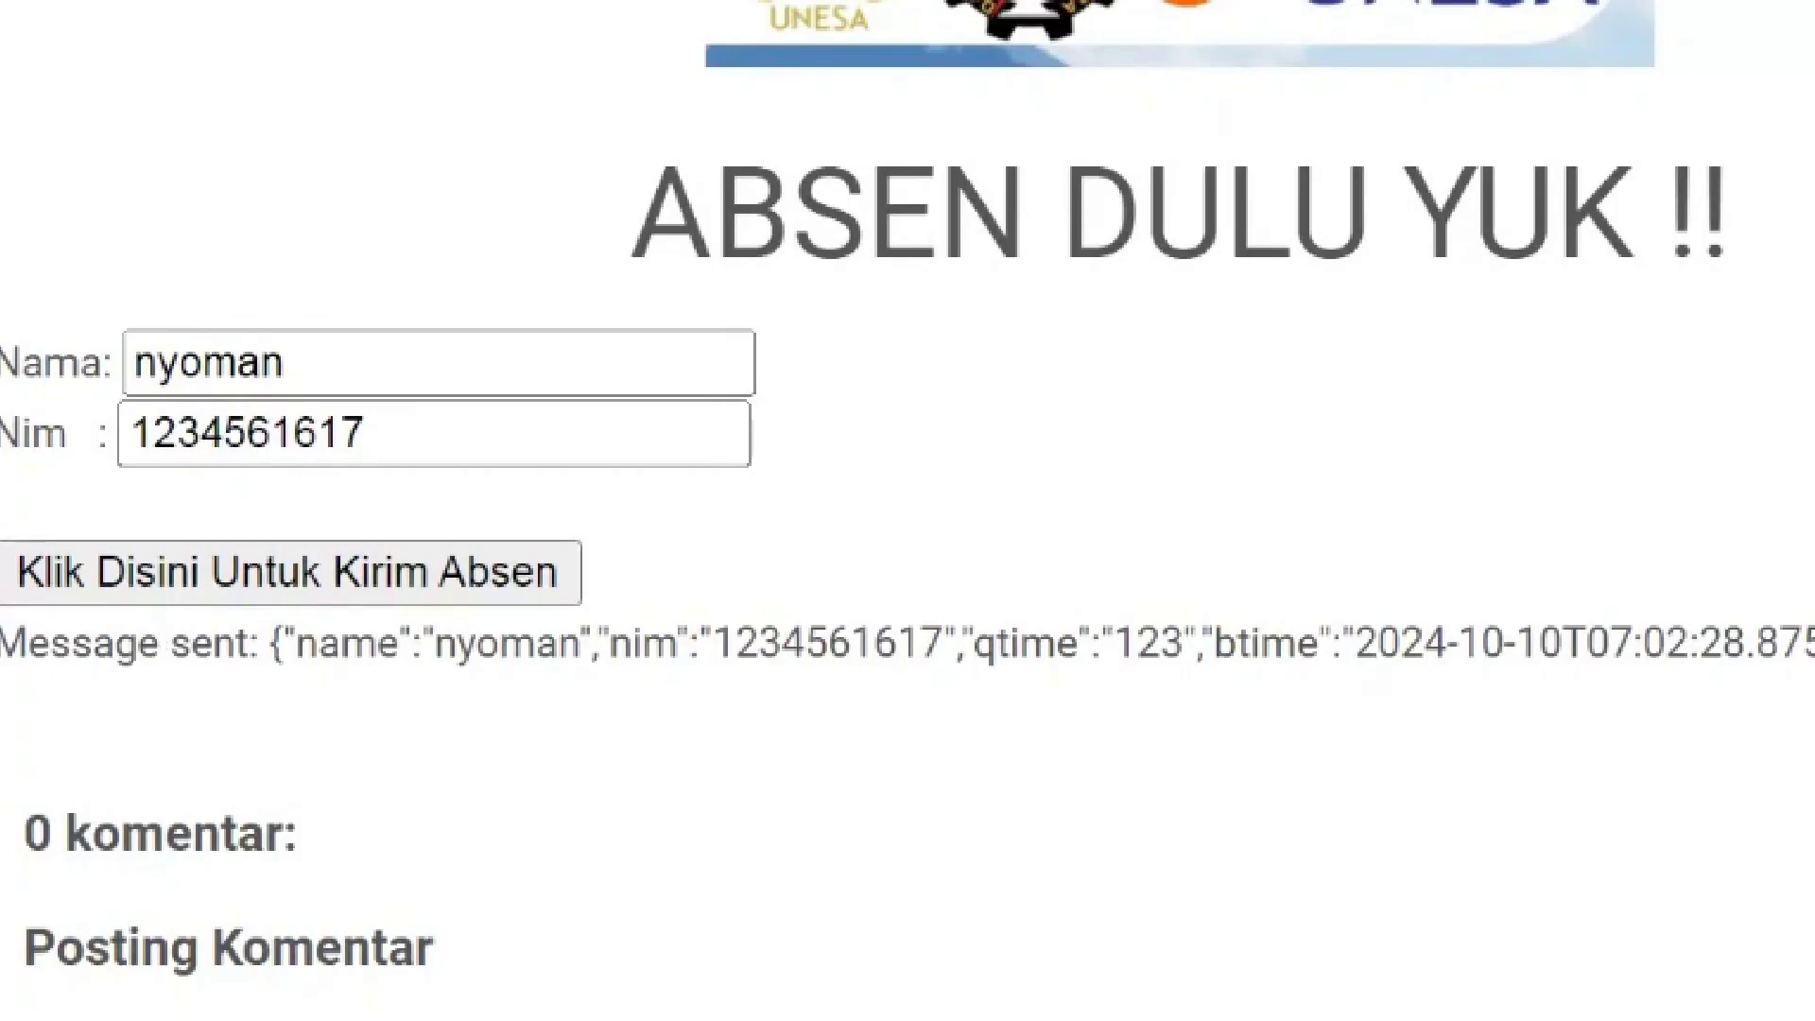
mouse_move(485, 1016)
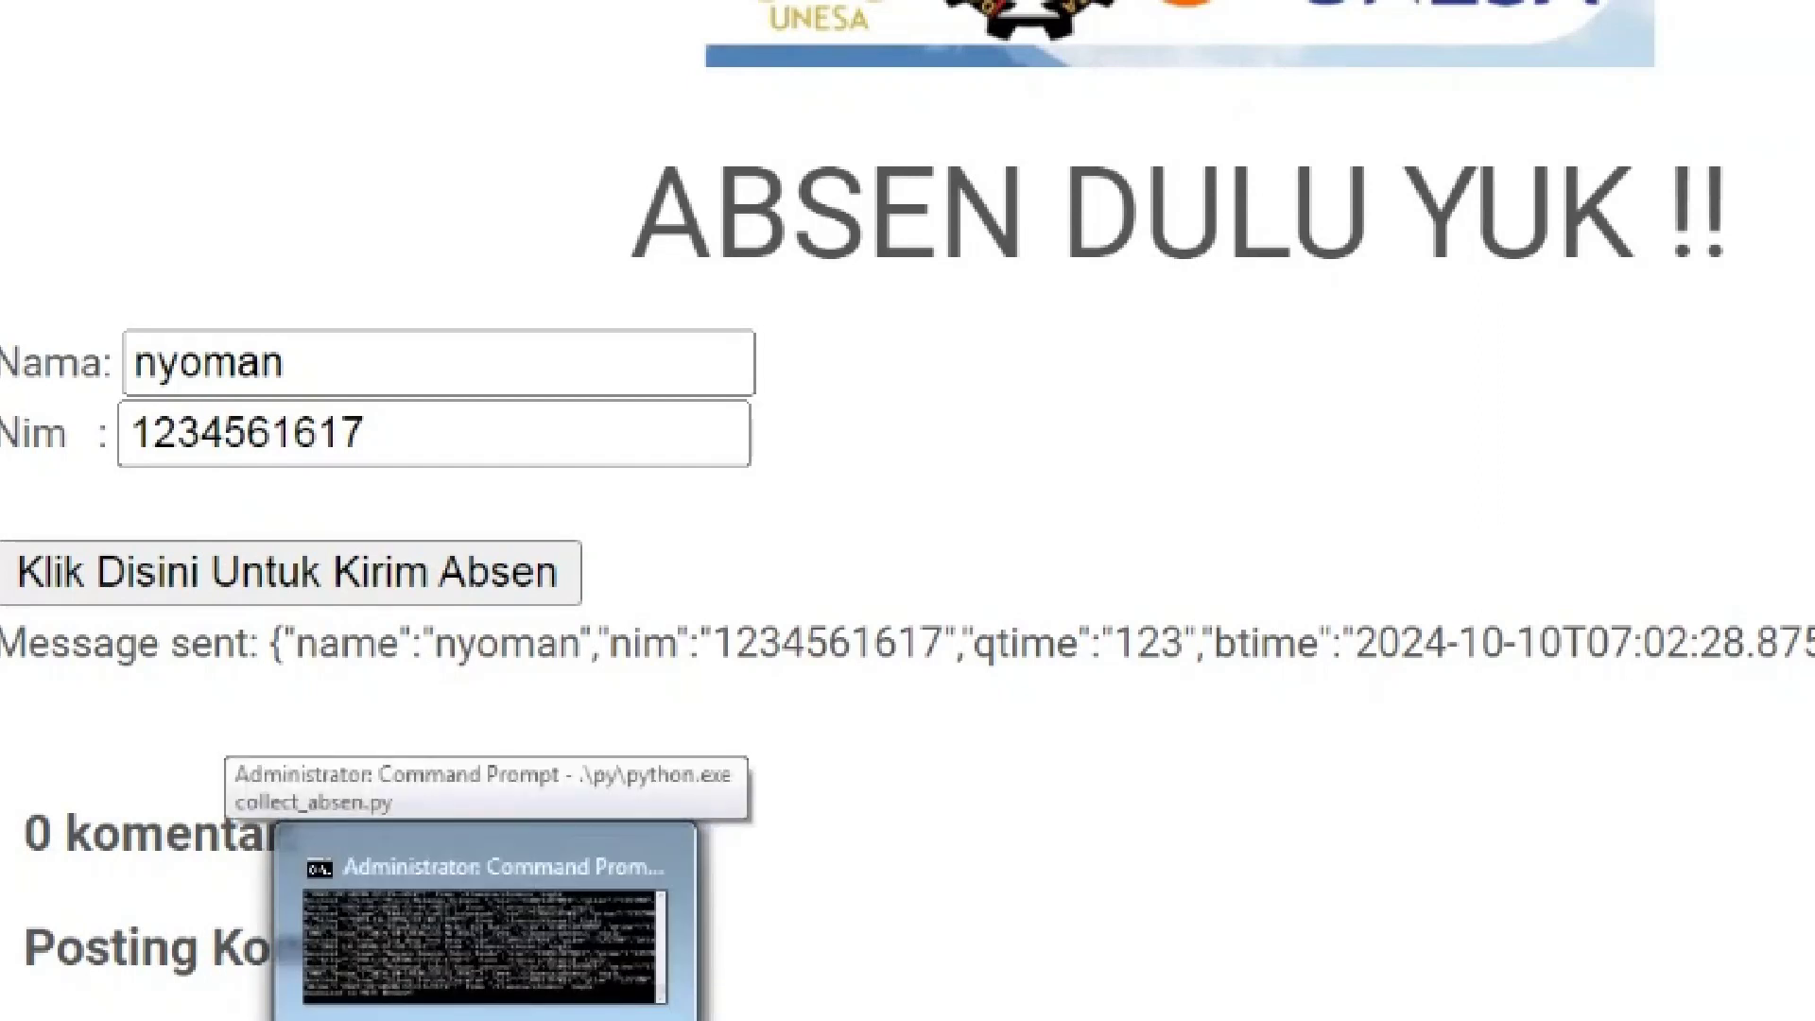
Stop collect_absen.py with Ctrl+C, rerun it from the recalled command, and return to the attendance page
click(485, 946)
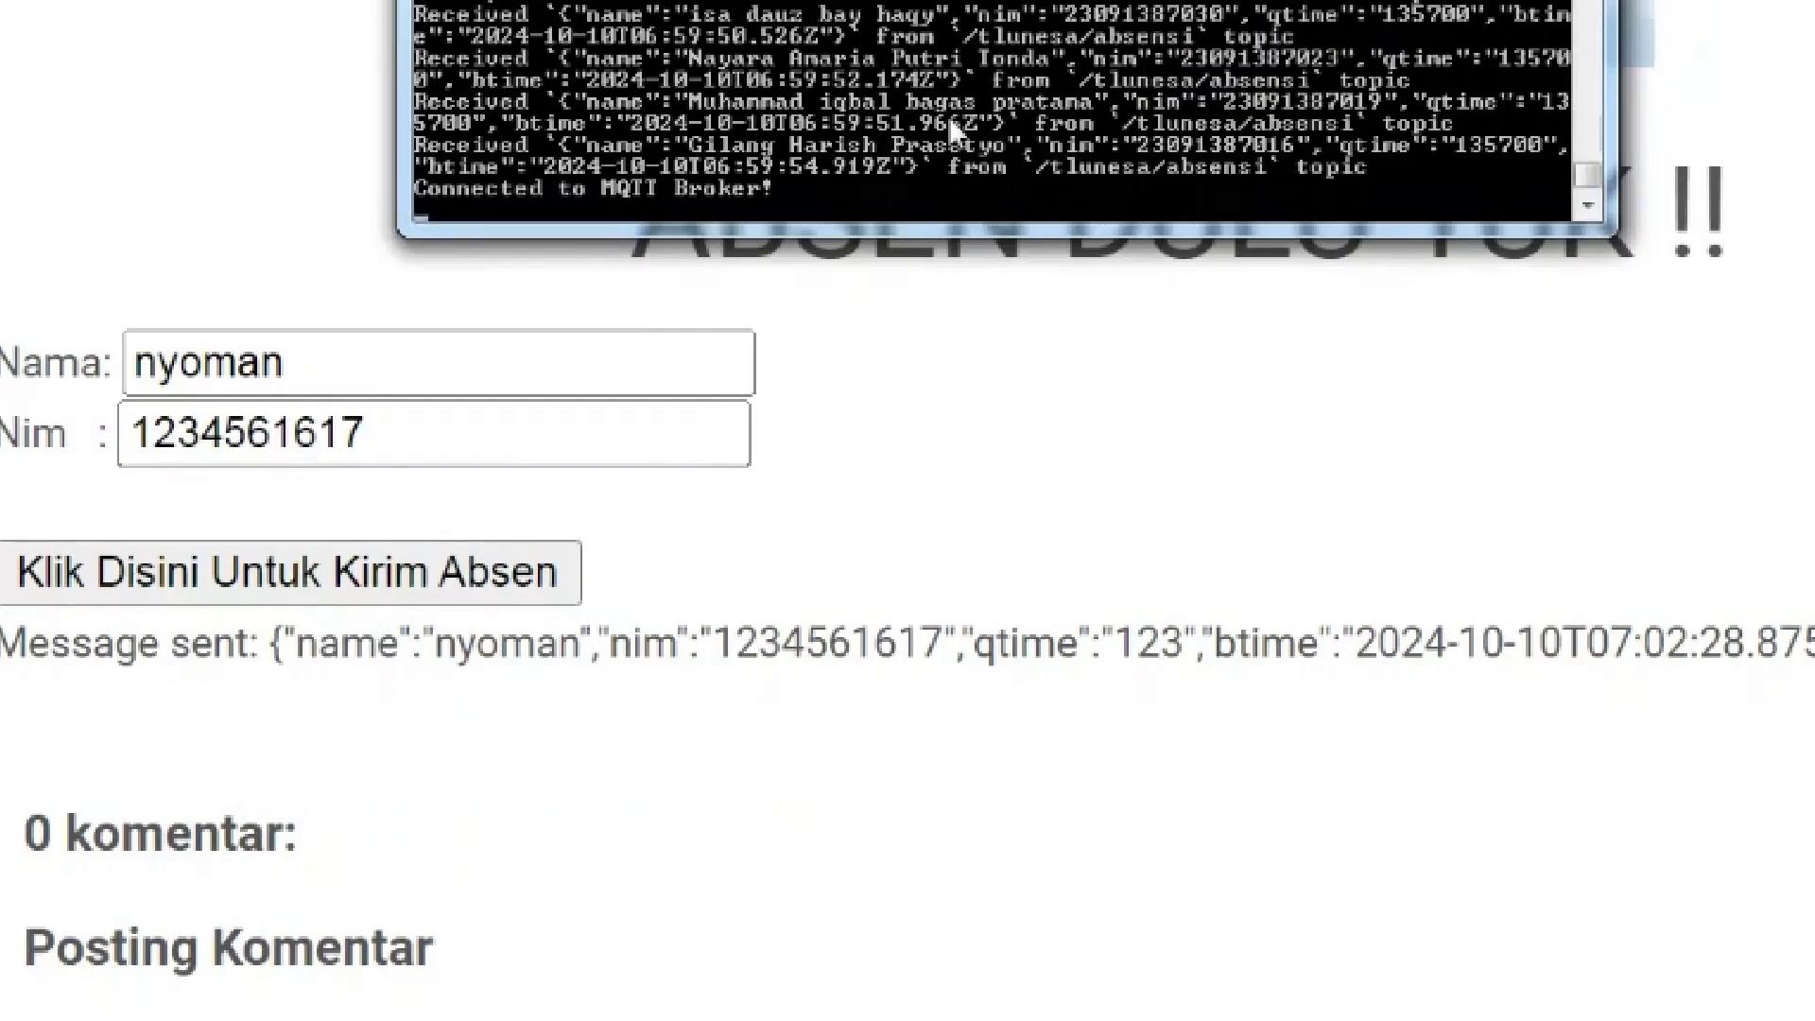
key(ctrl+c)
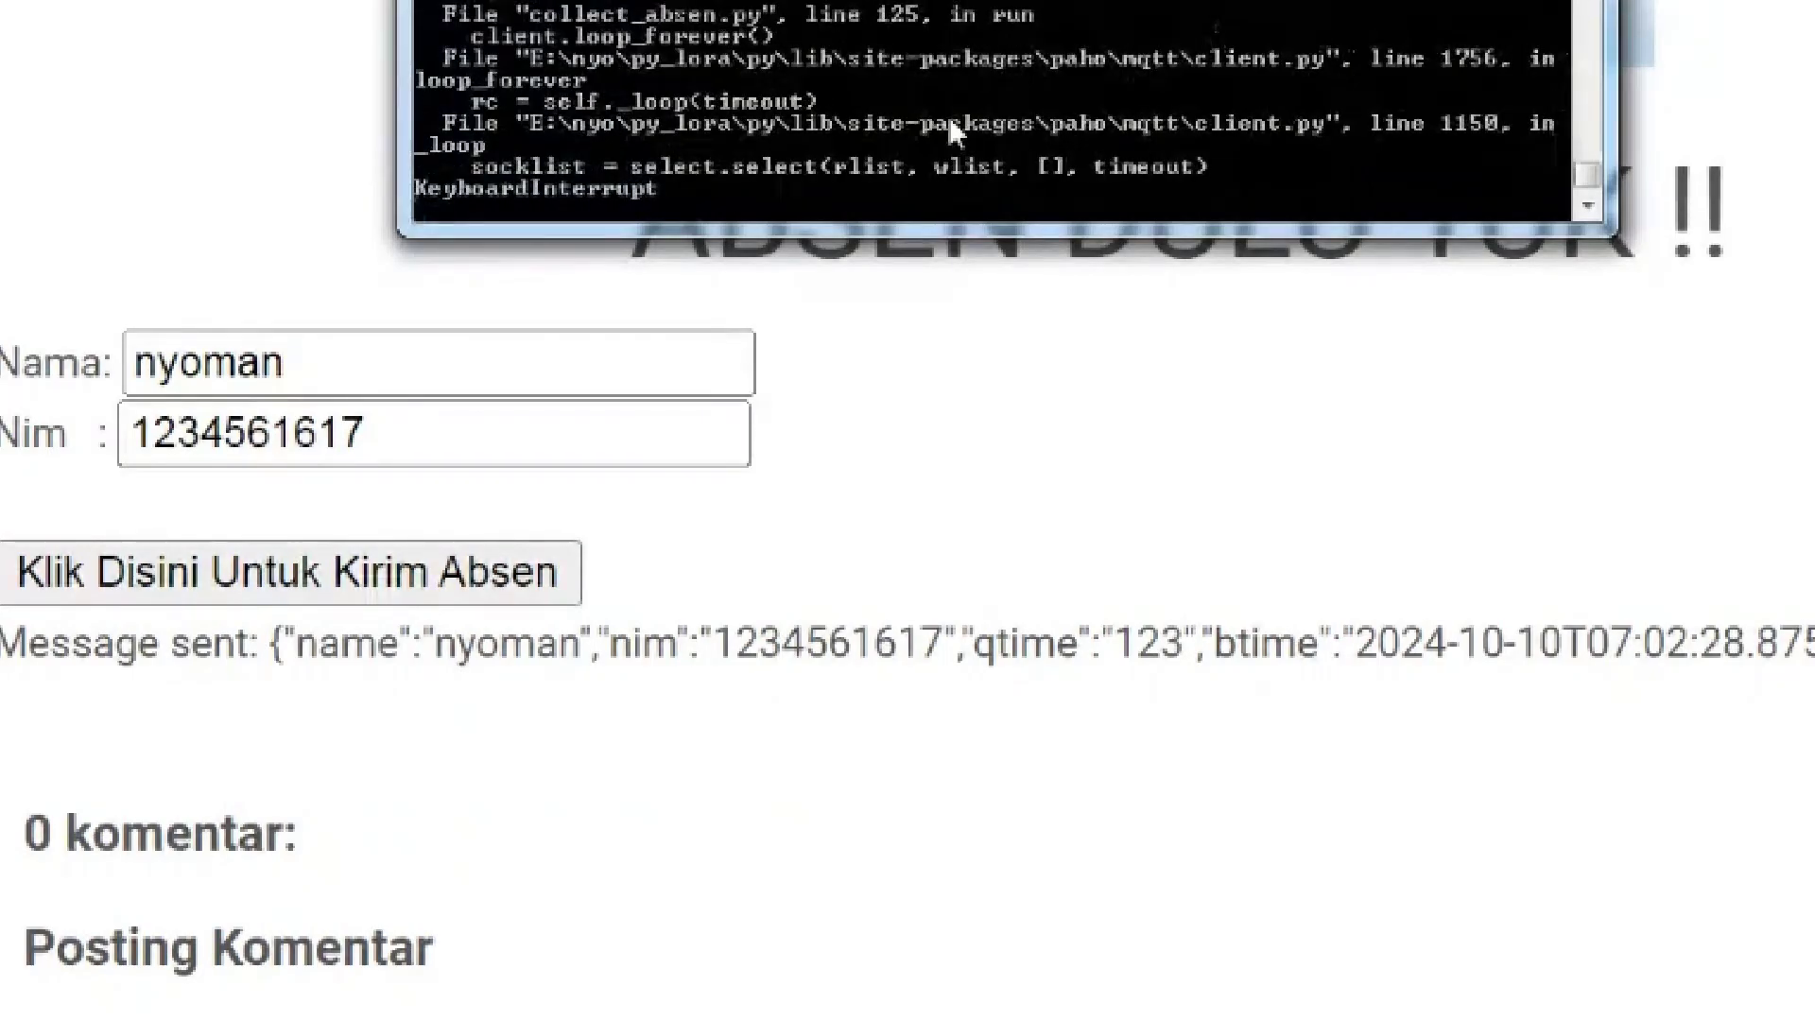
key(Up)
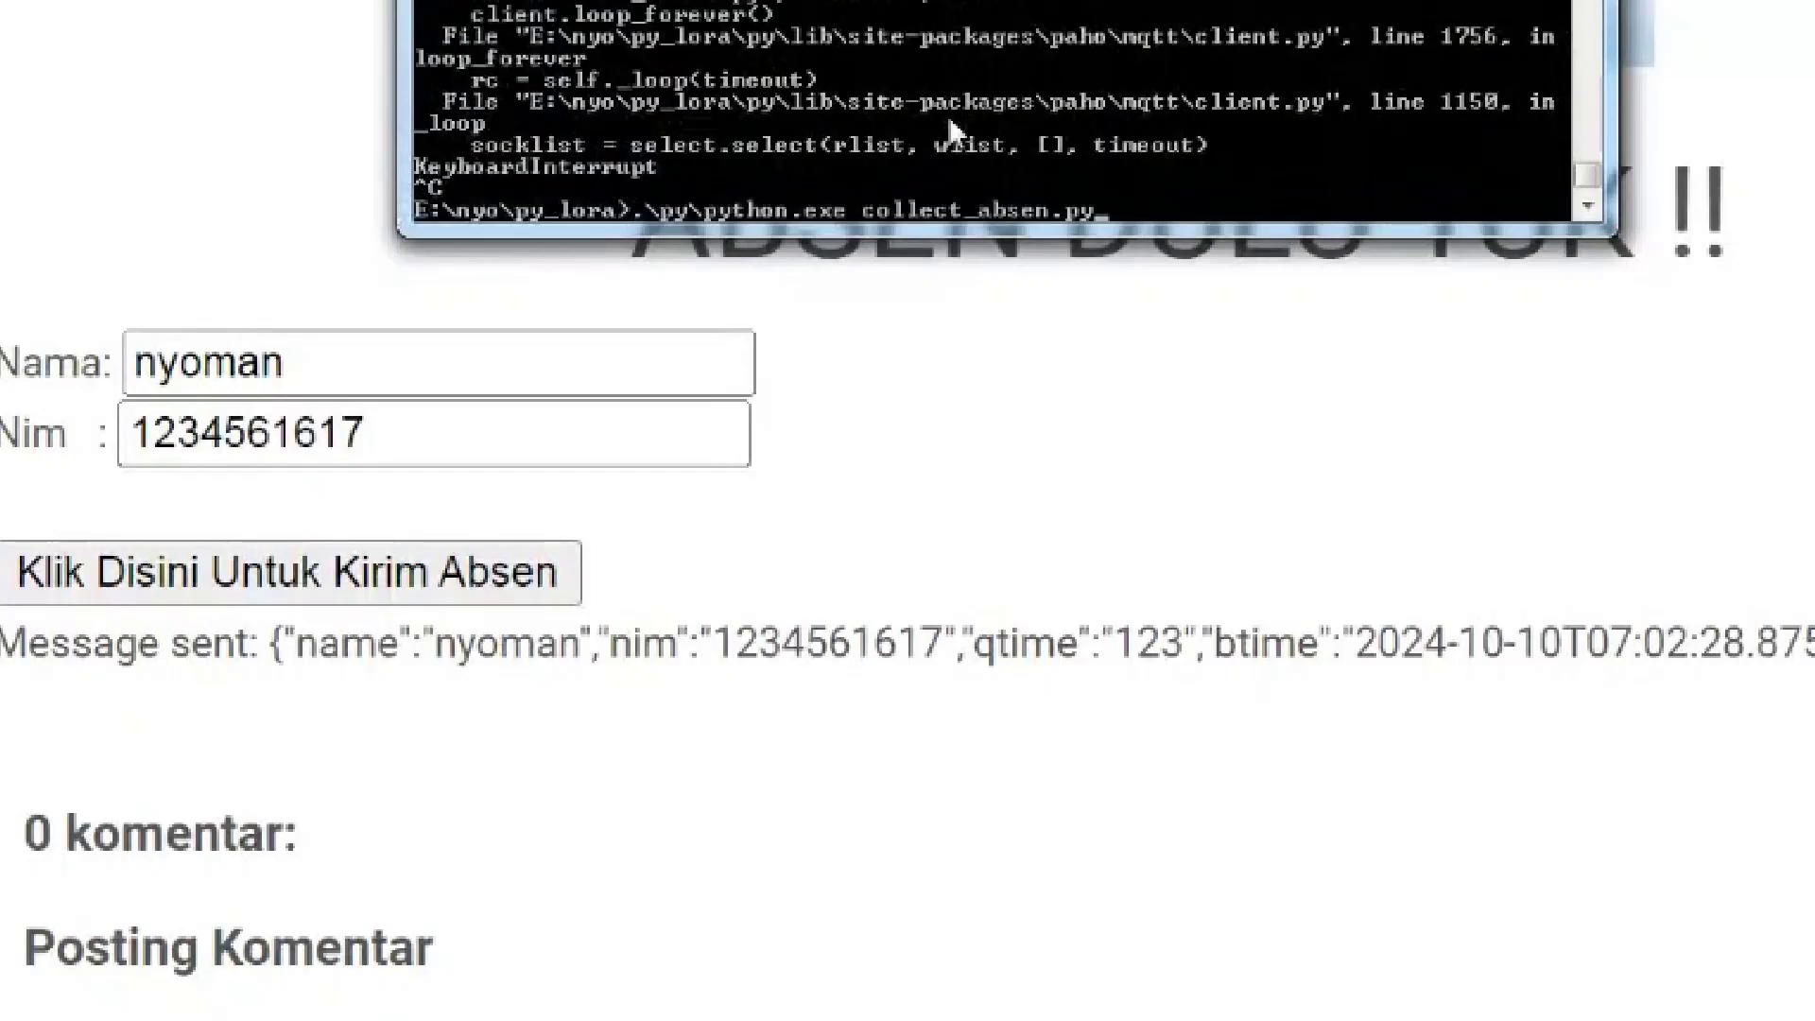
key(Return)
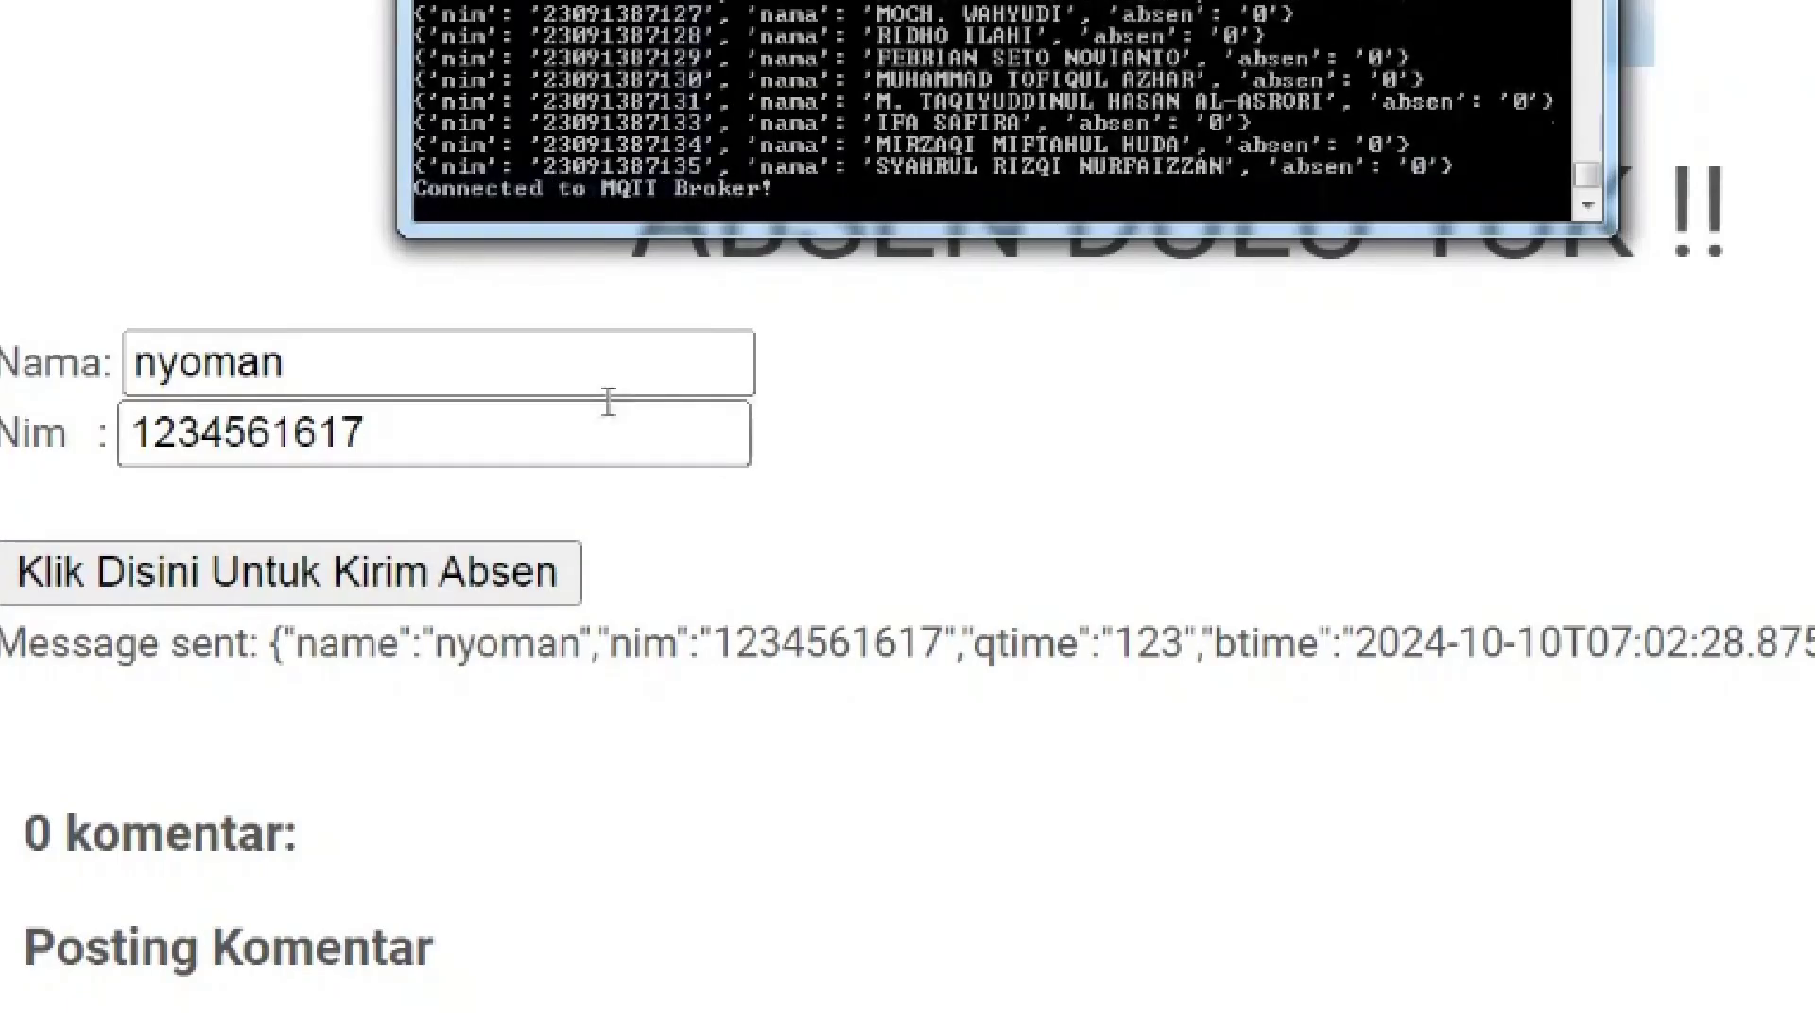
click(399, 588)
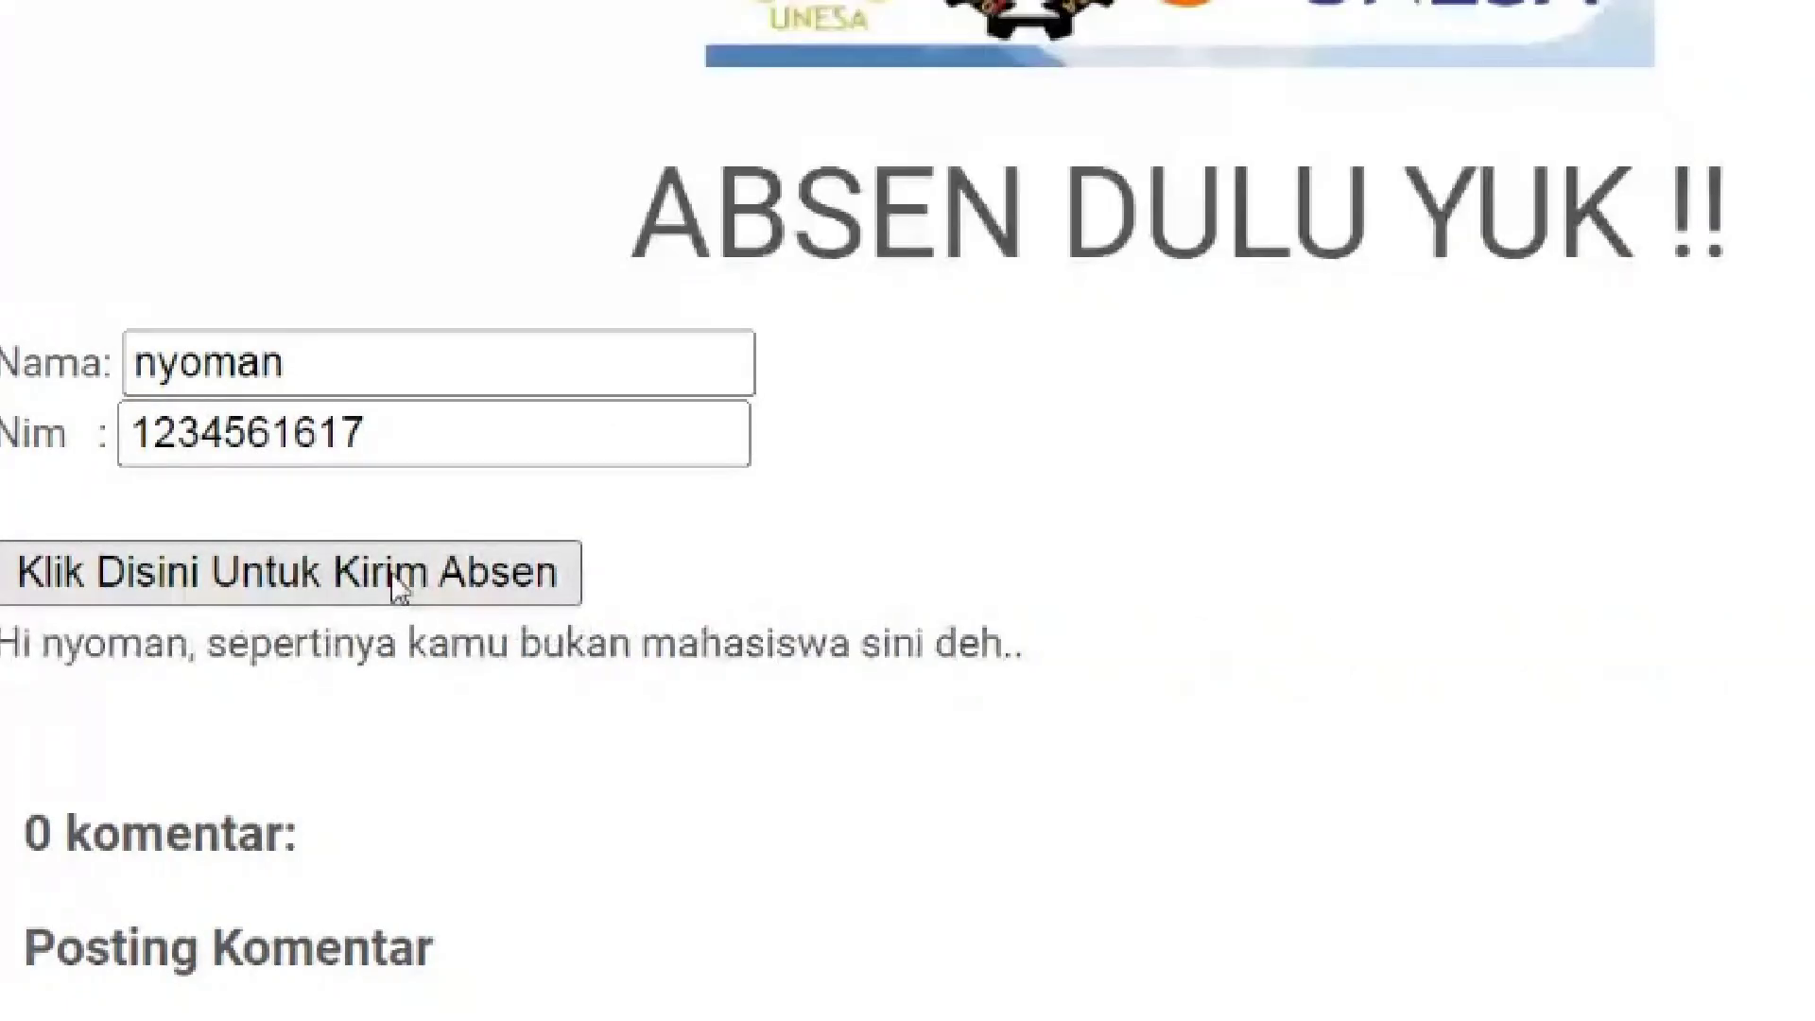
Stop the collector script with Ctrl+C and select the logged attendance rows G5:L22
drag(2, 662, 1049, 667)
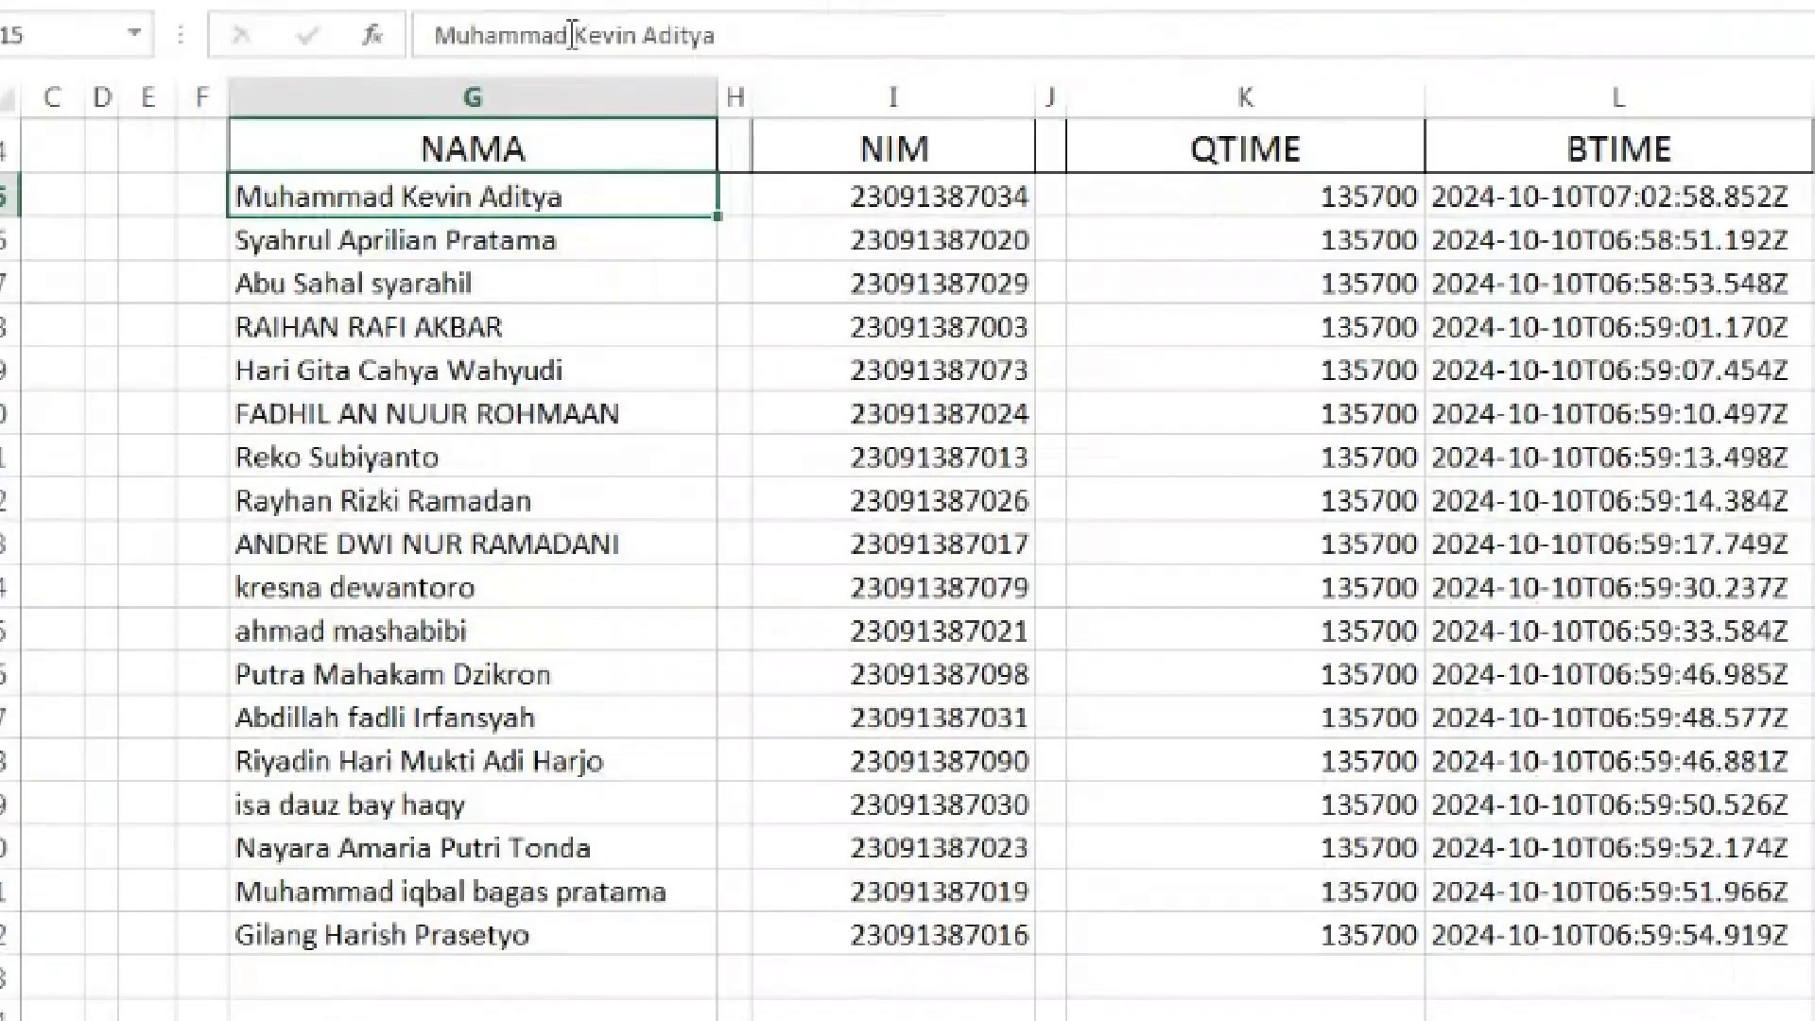
drag(649, 194, 1474, 587)
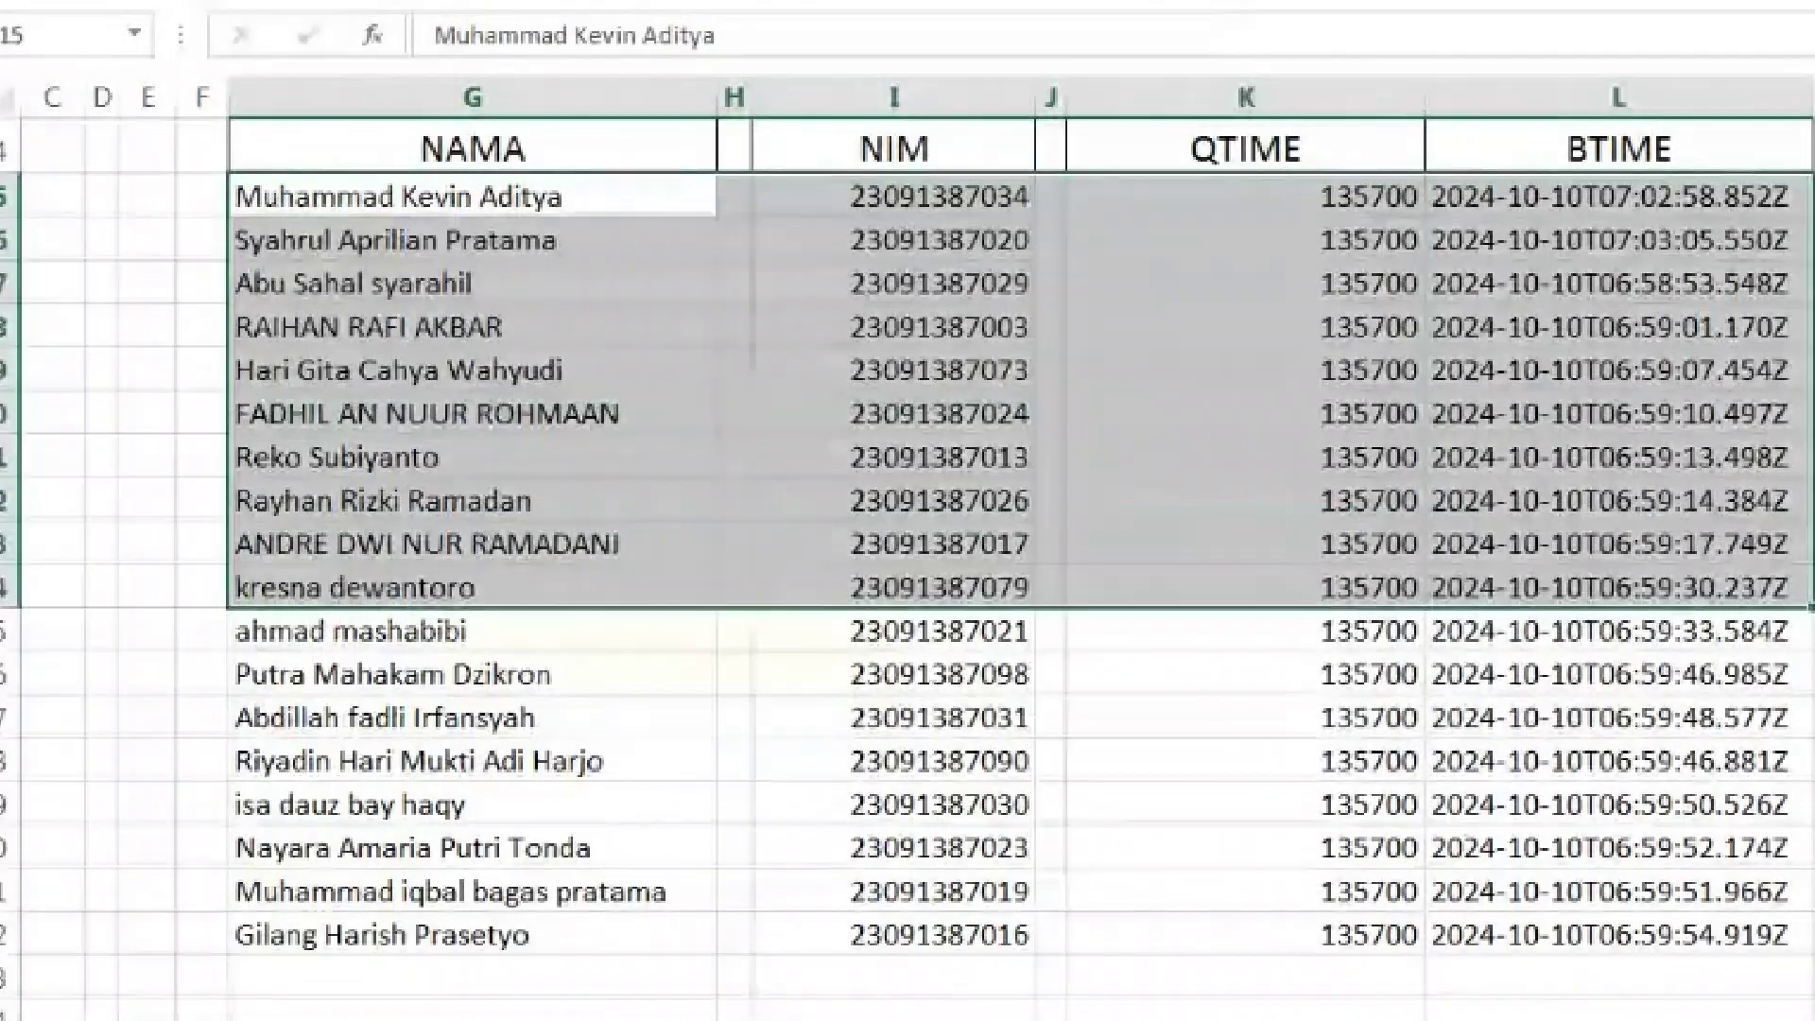
key(alt+Tab)
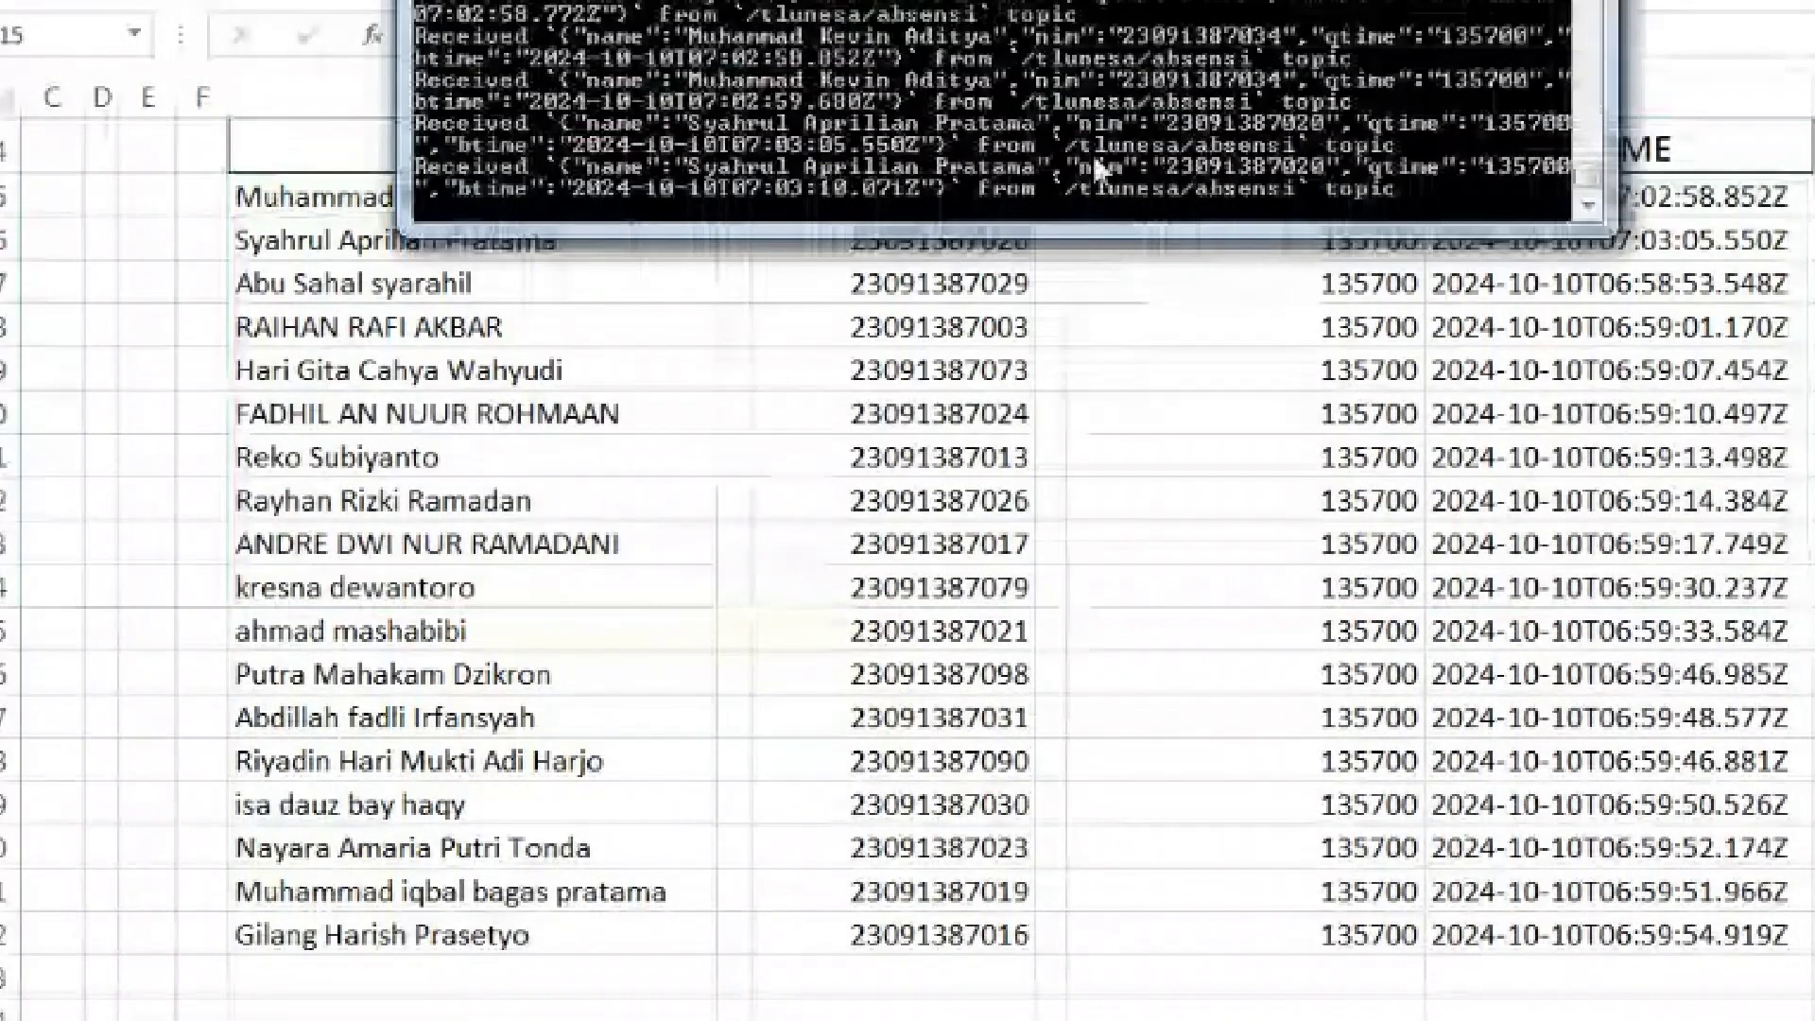
key(ctrl+c)
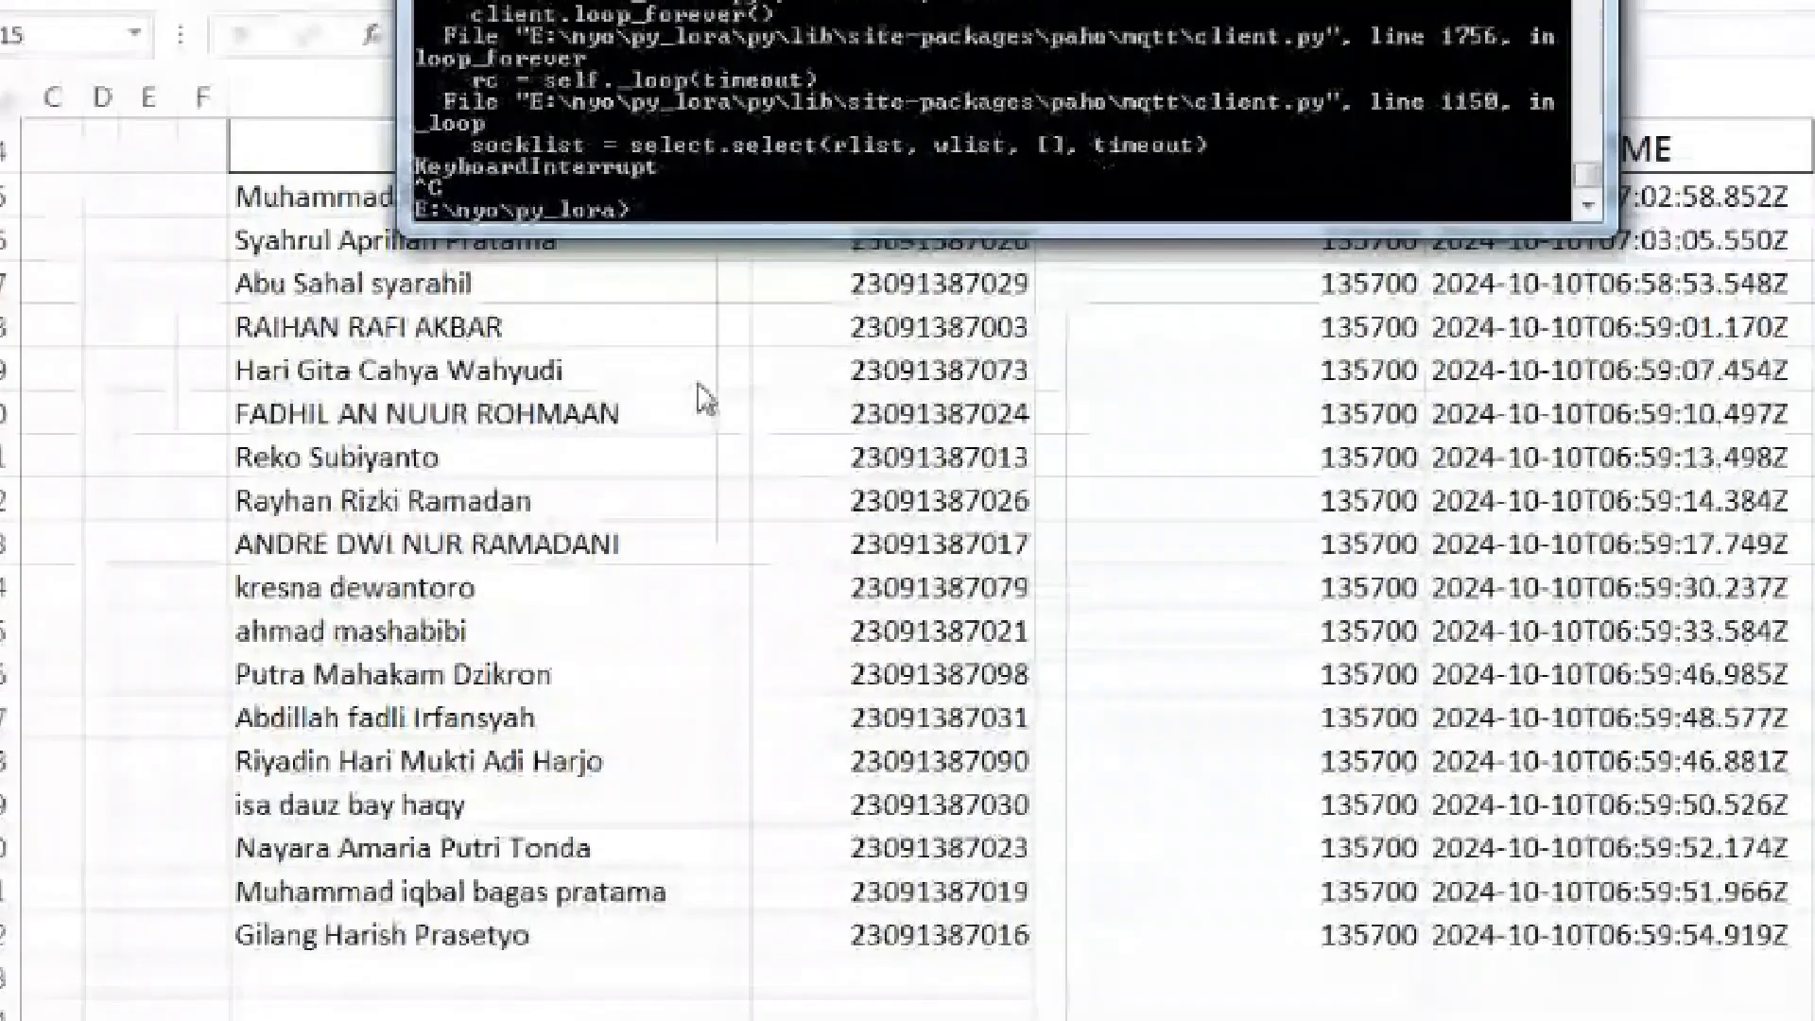
key(alt+Tab)
double_click(518, 222)
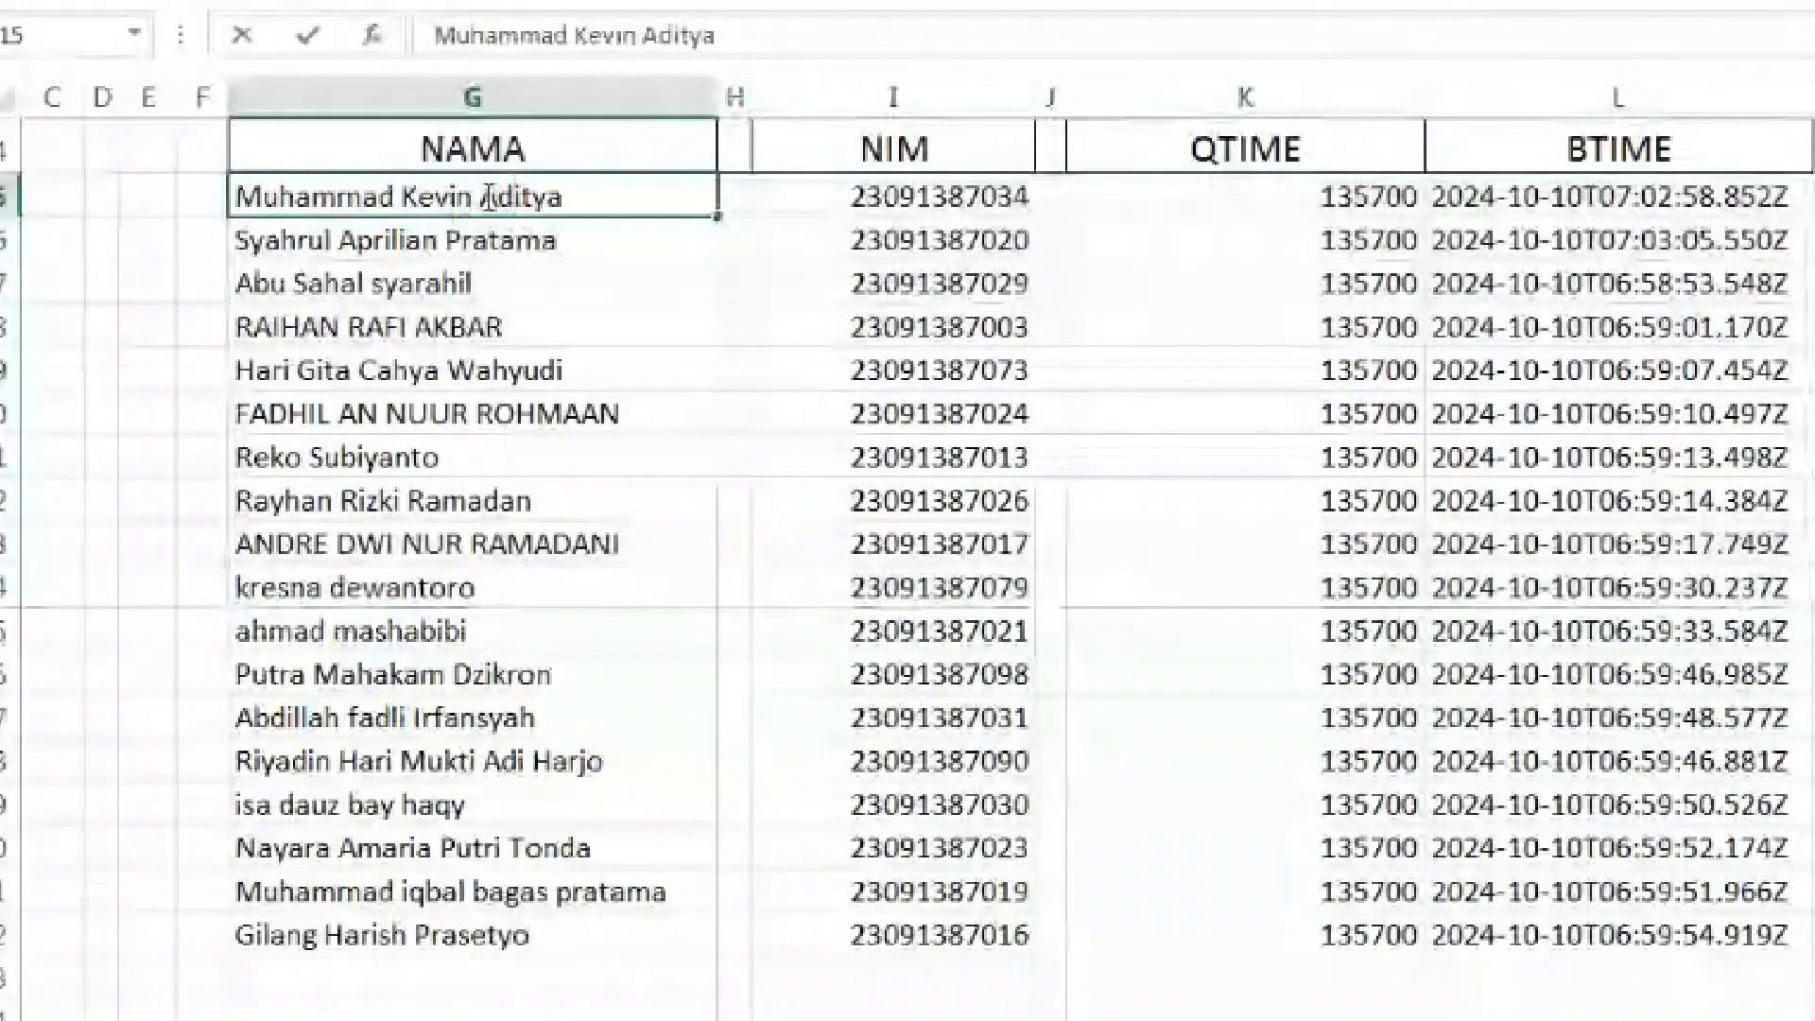
drag(241, 195, 1625, 919)
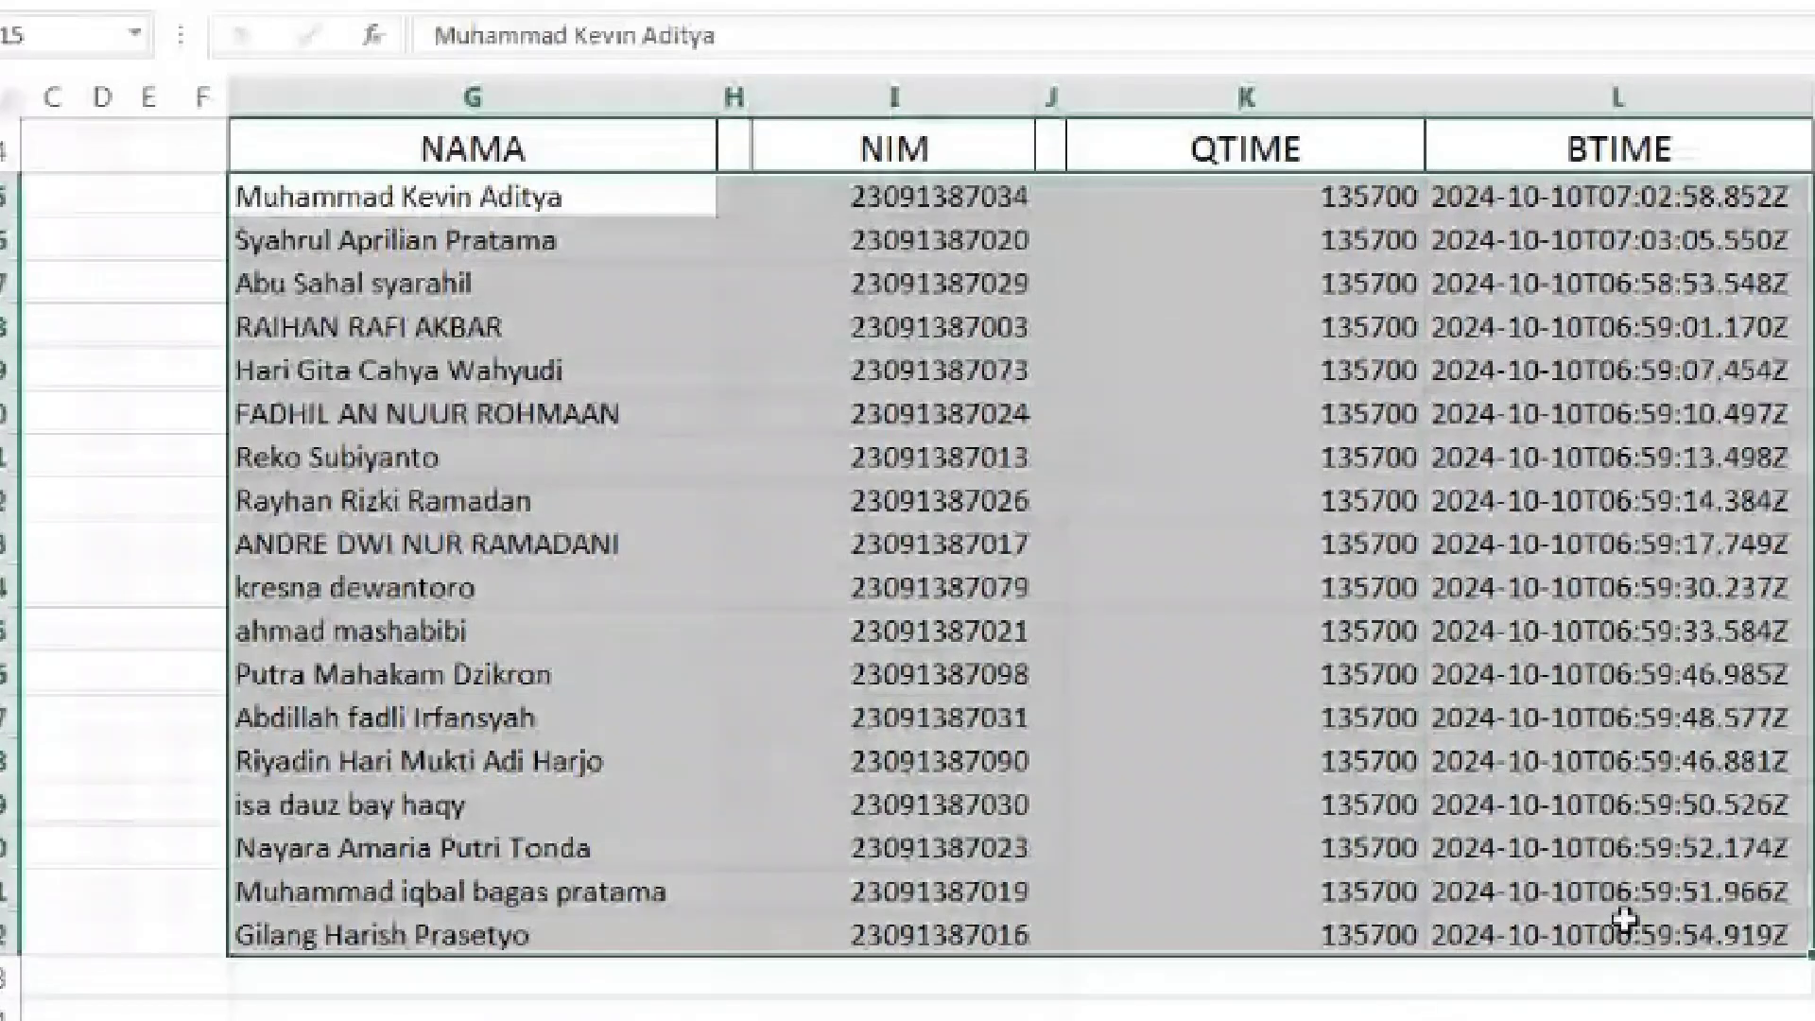
Delete every entry in G5:L22 and enter 0 in the top cell of column L
key(Delete)
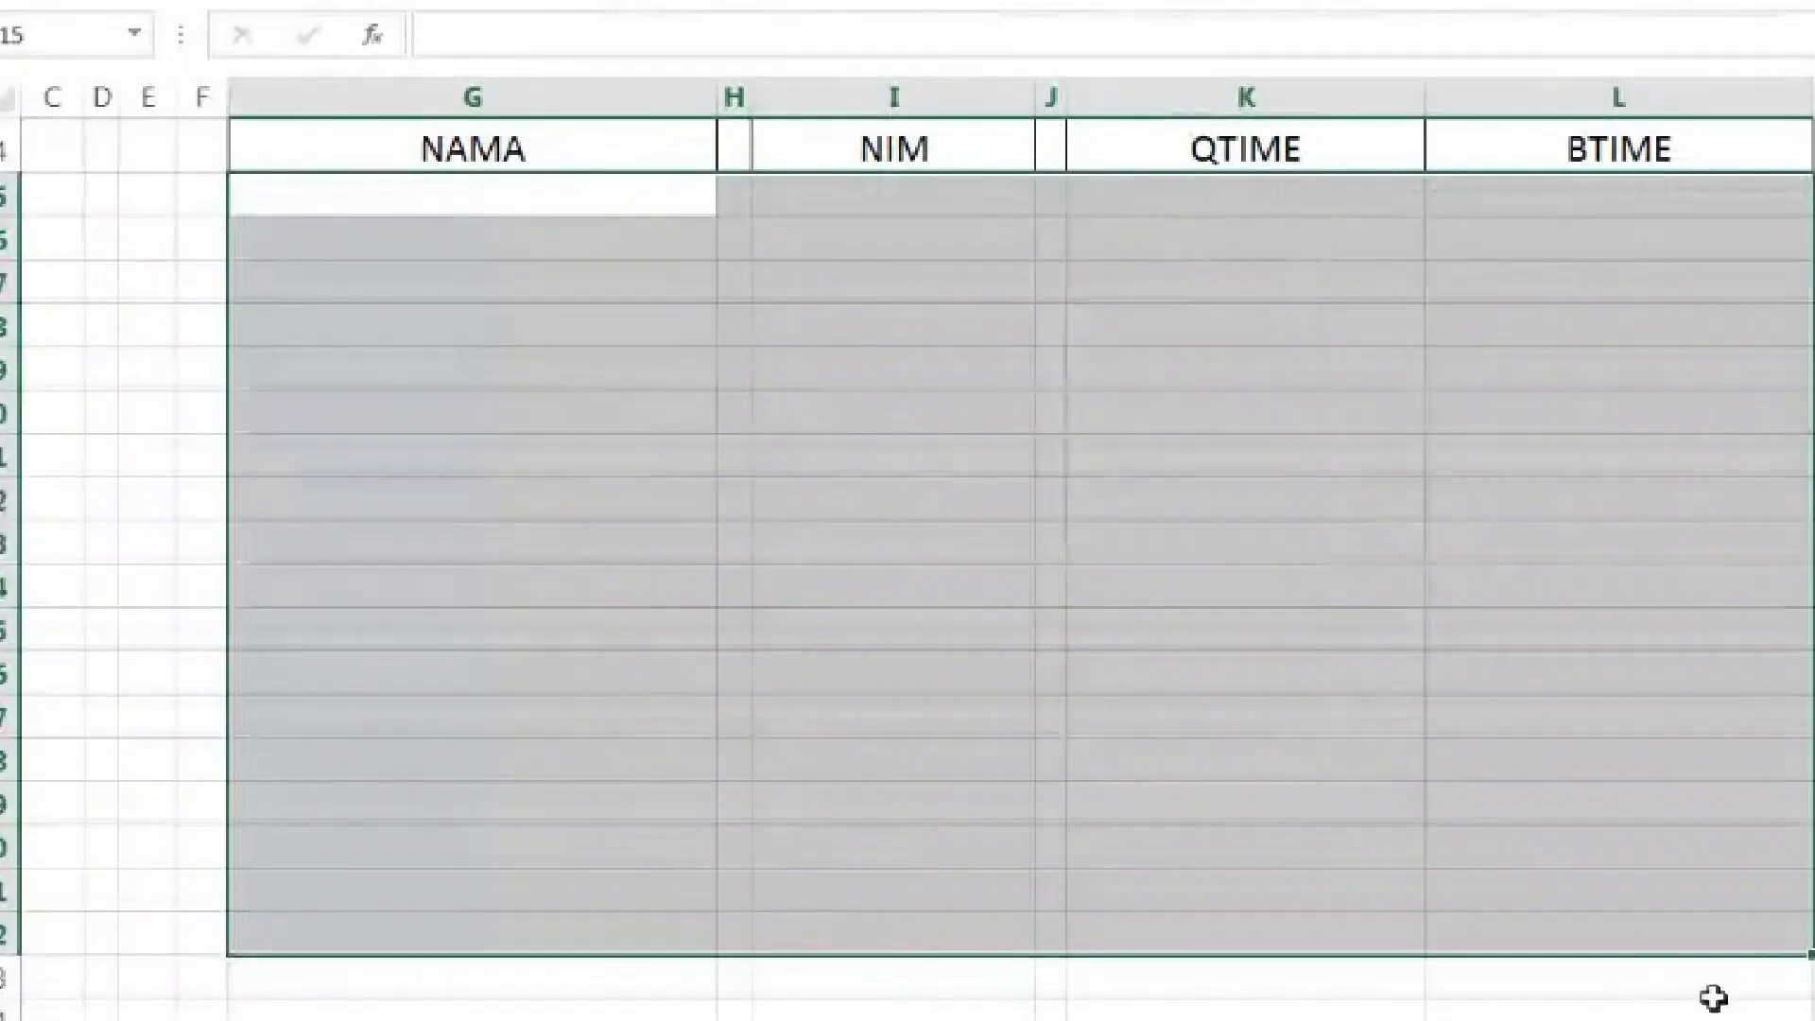
scroll(907, 567, right, 4)
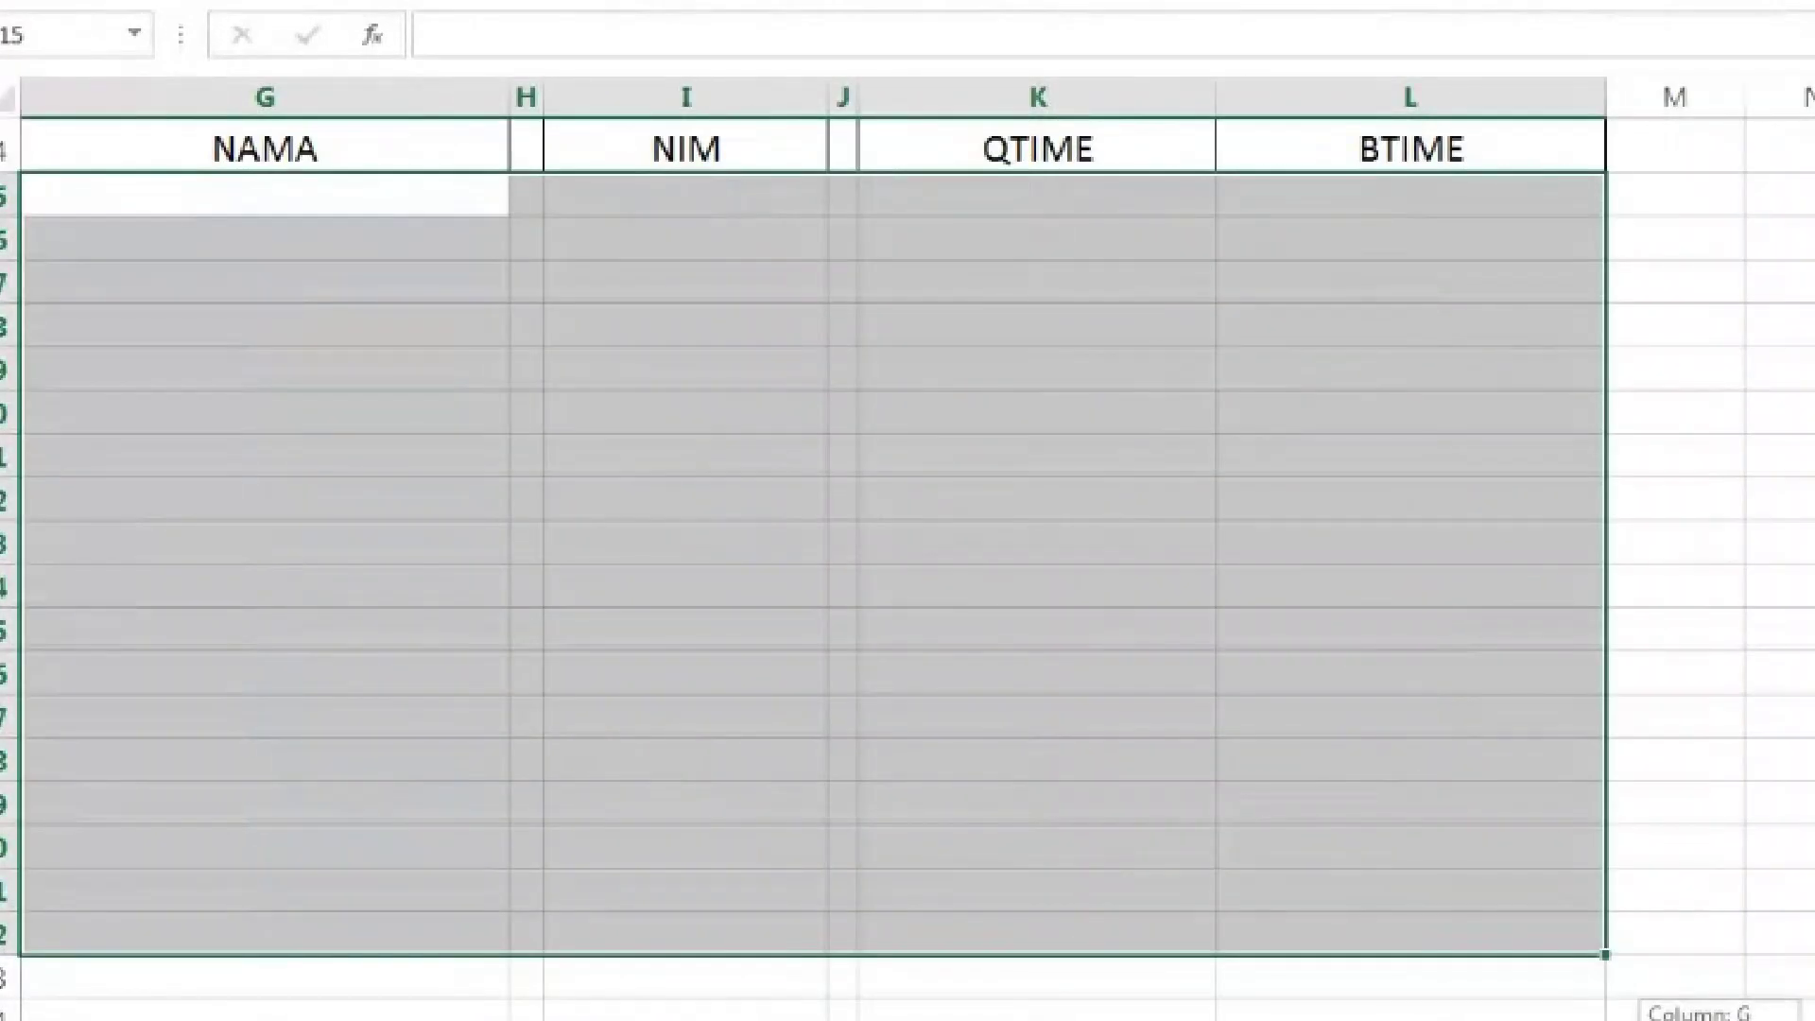
scroll(907, 568, right, 5)
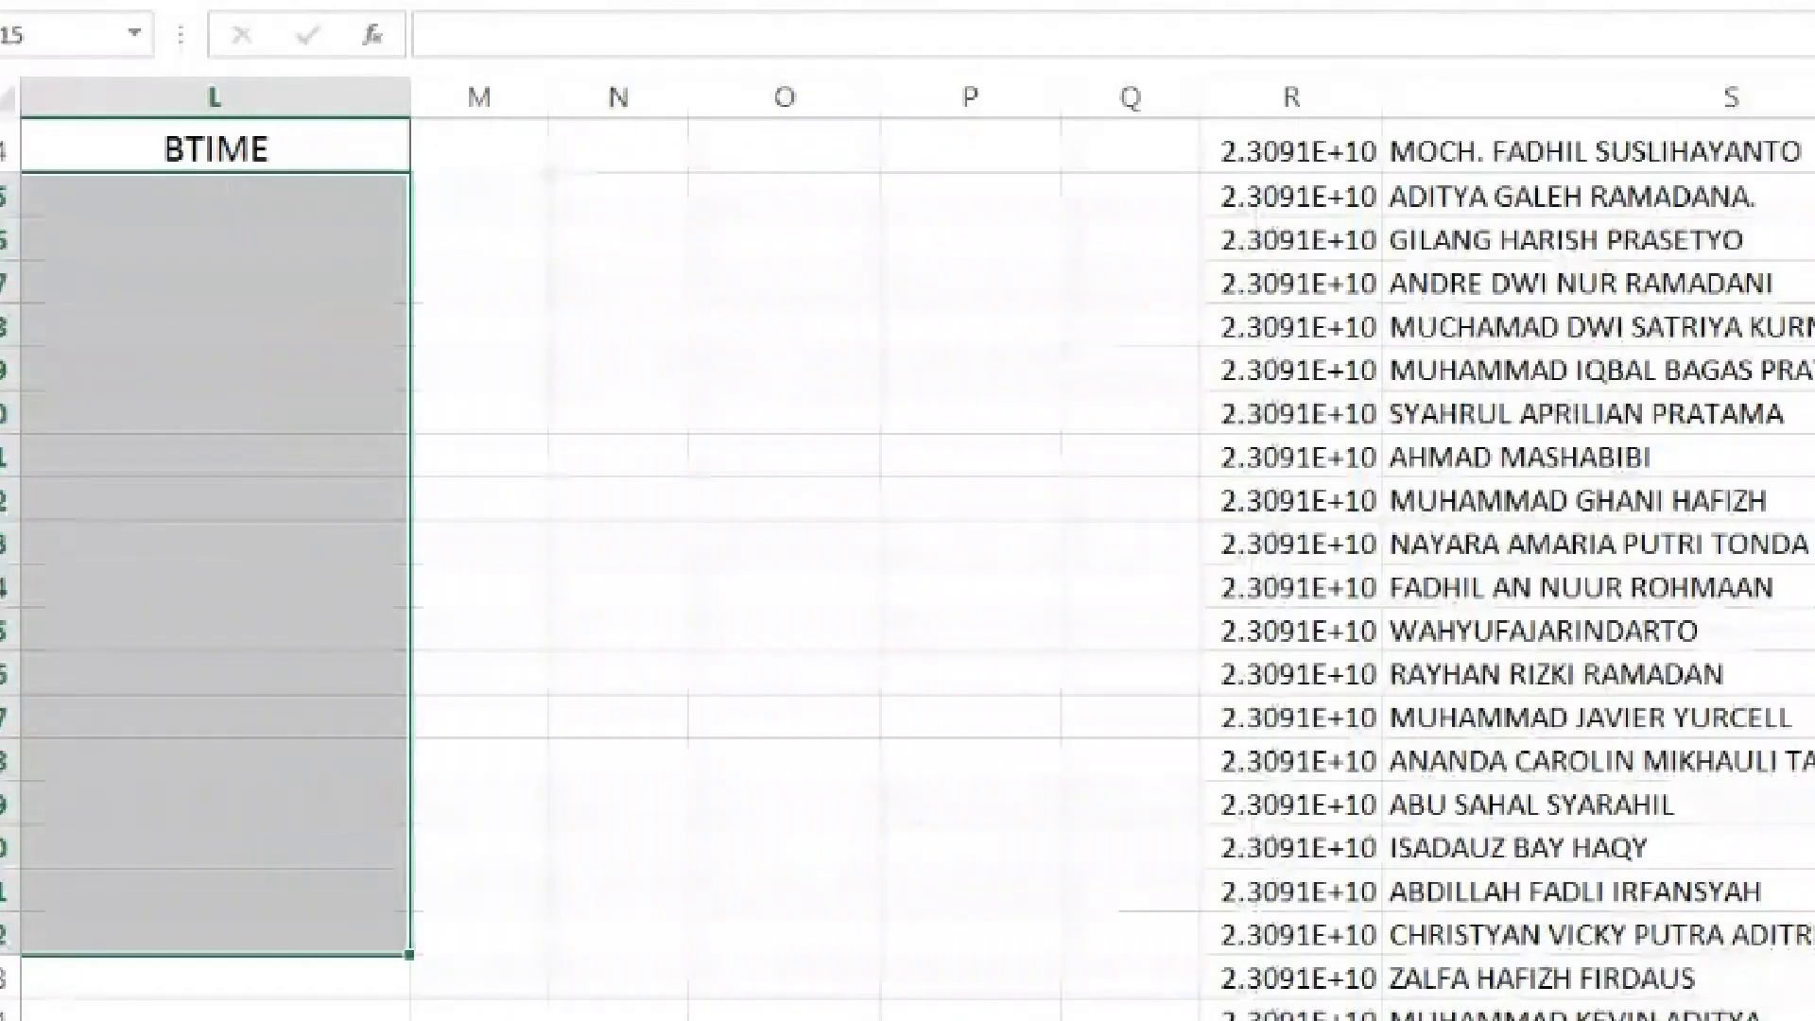
scroll(908, 568, up, 5)
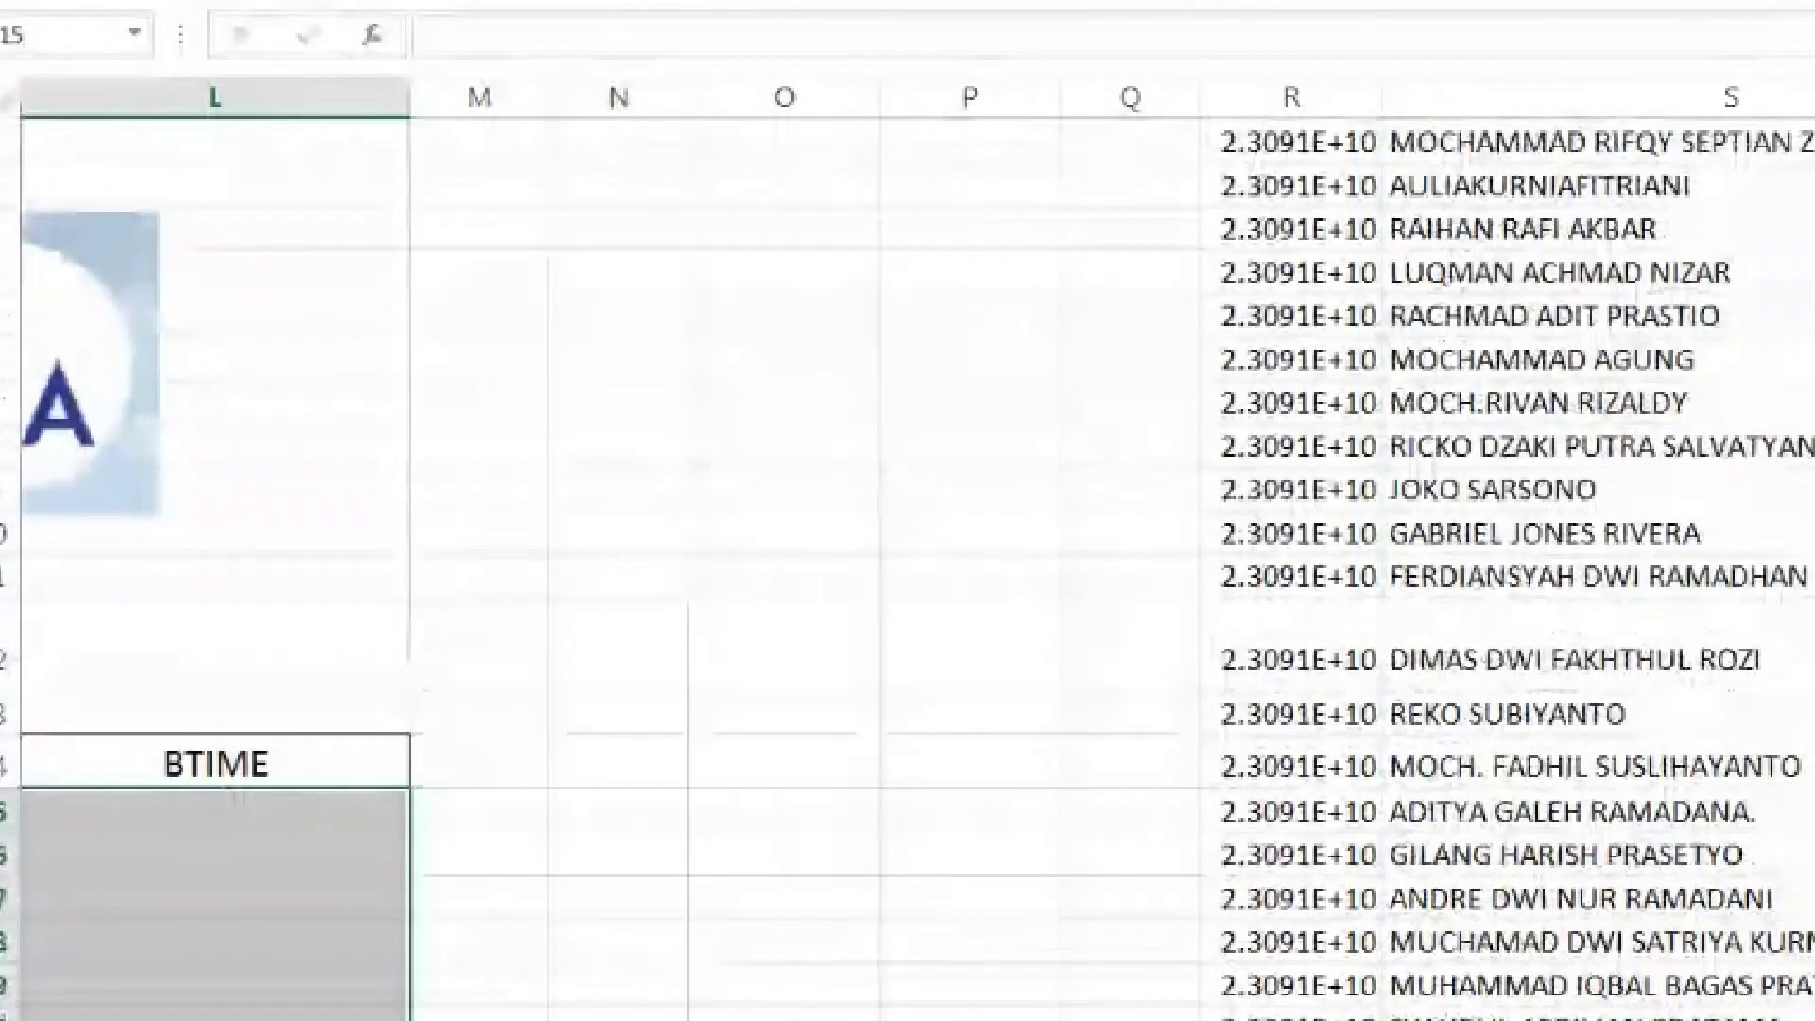
click(215, 142)
text(1)
text(0)
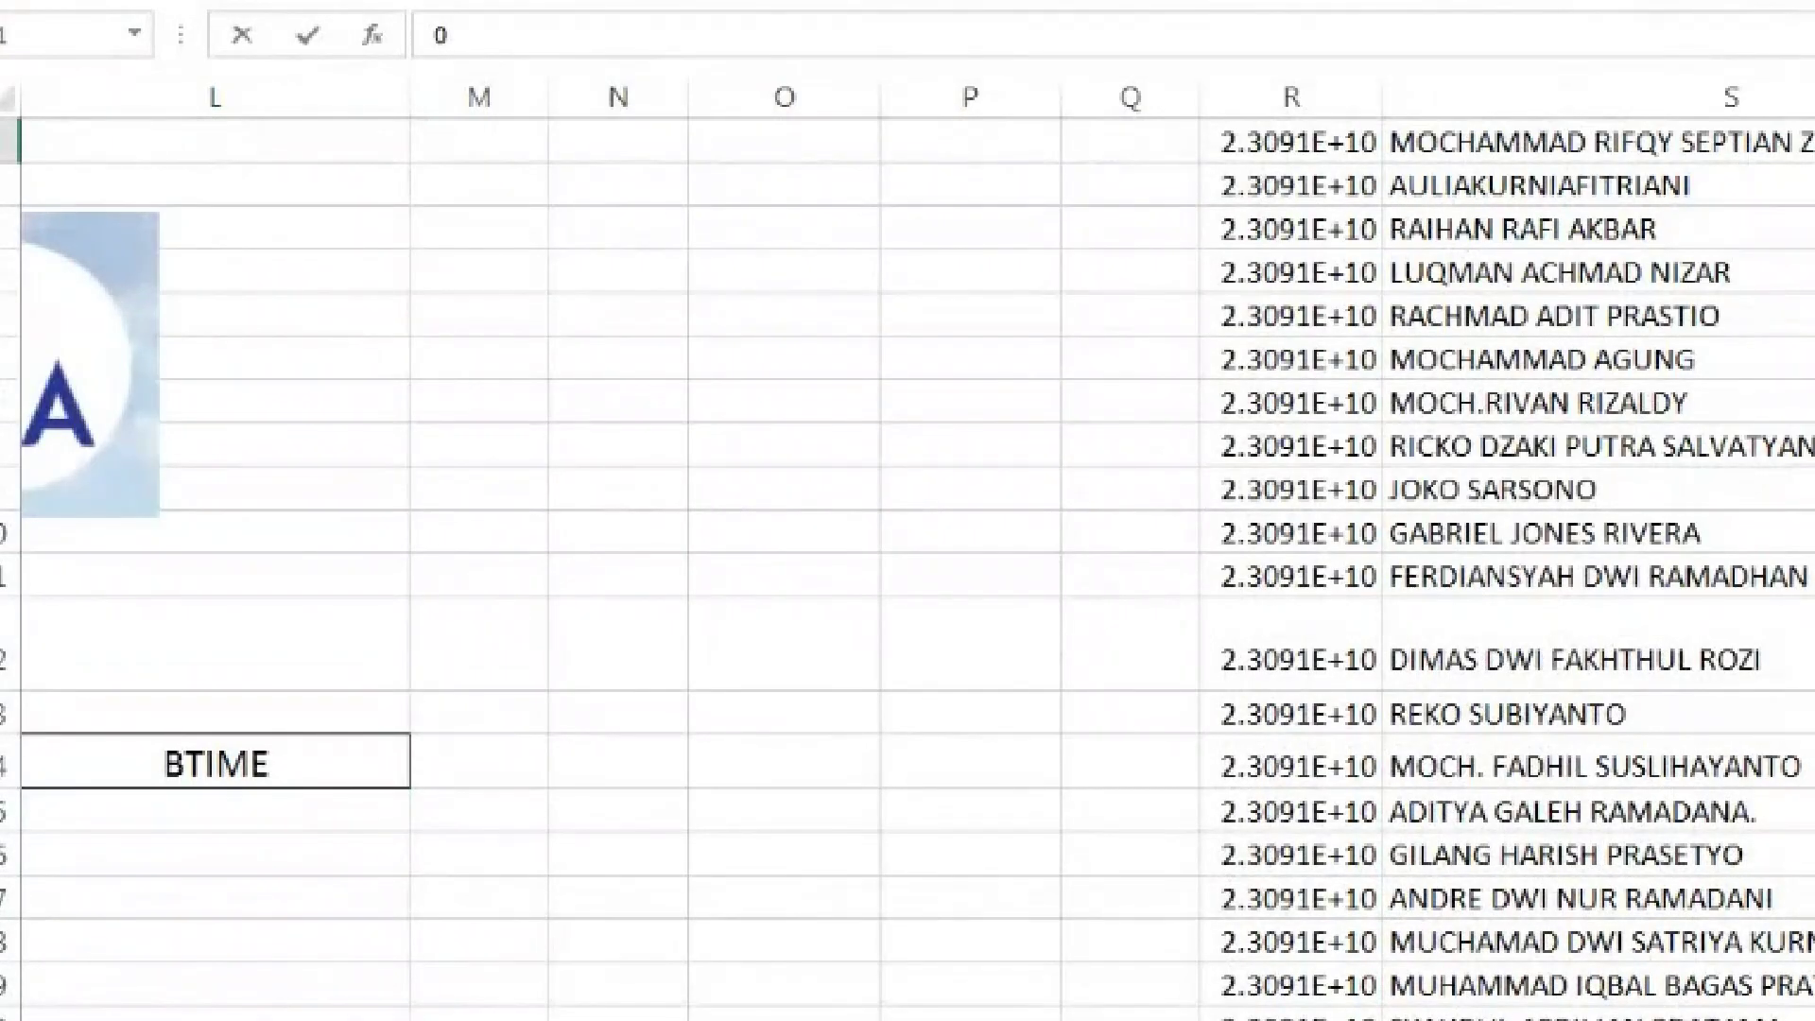
key(Return)
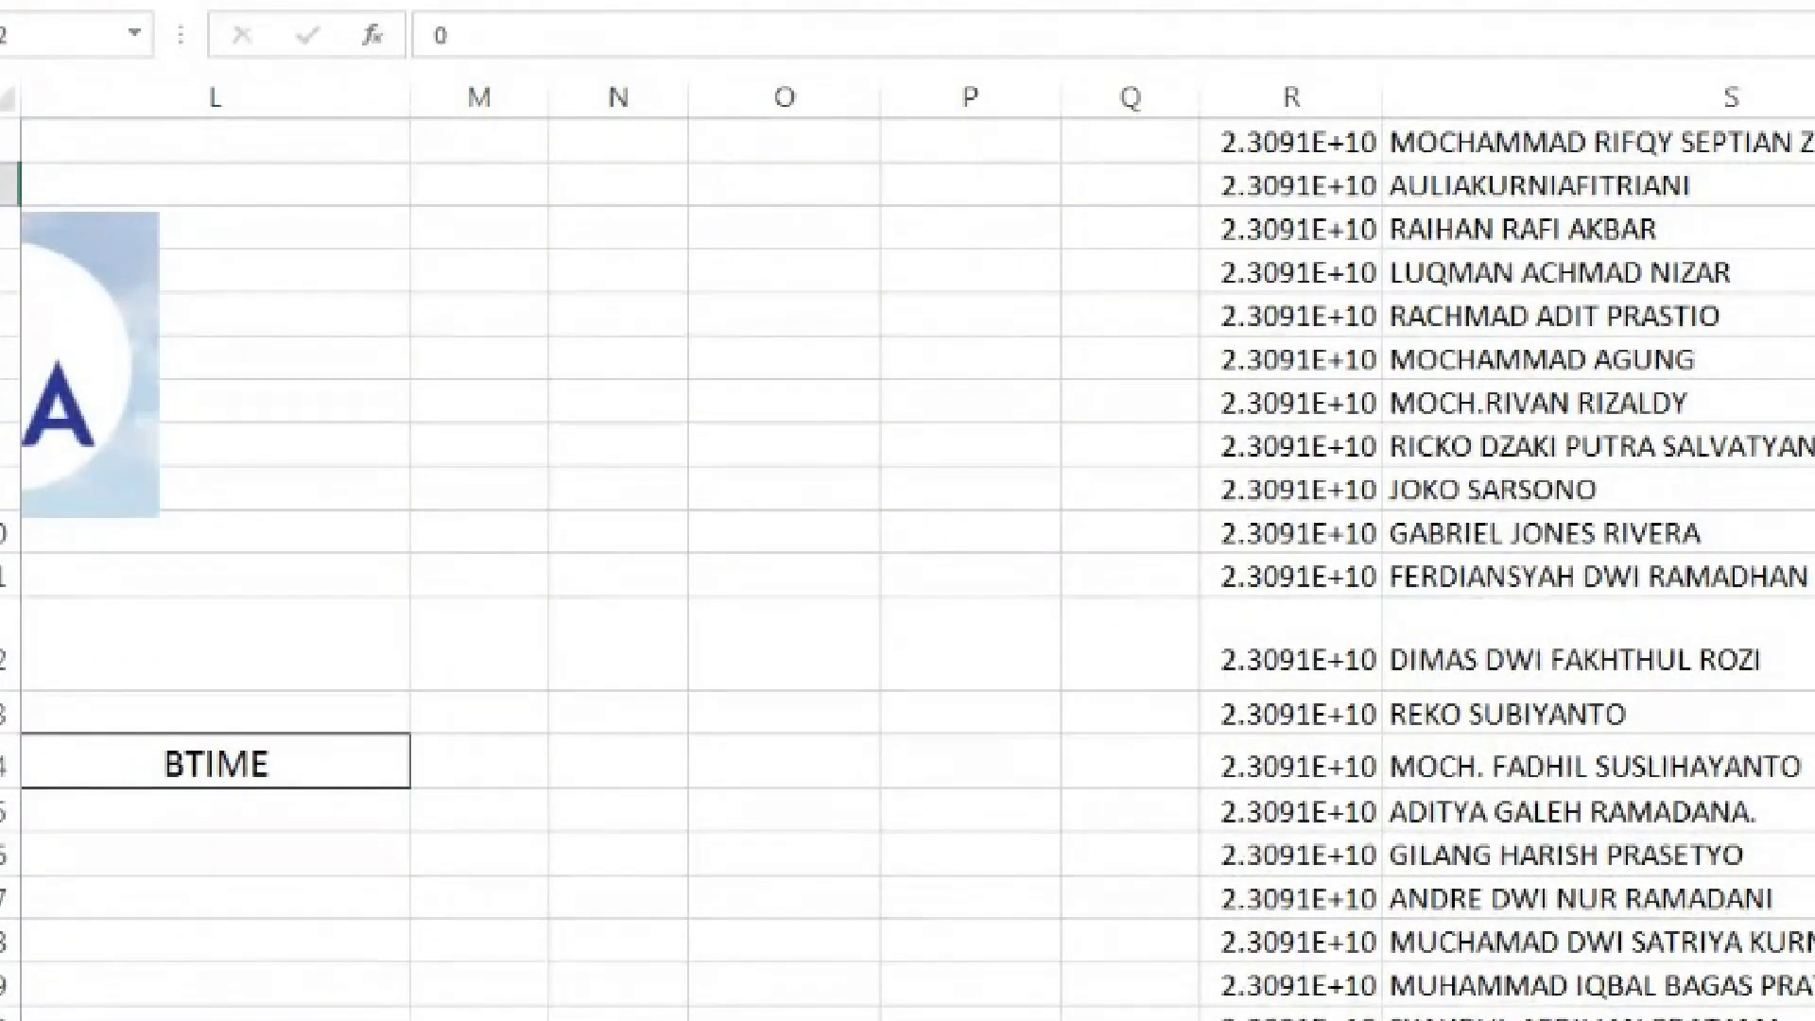
key(Up)
key(ctrl+space)
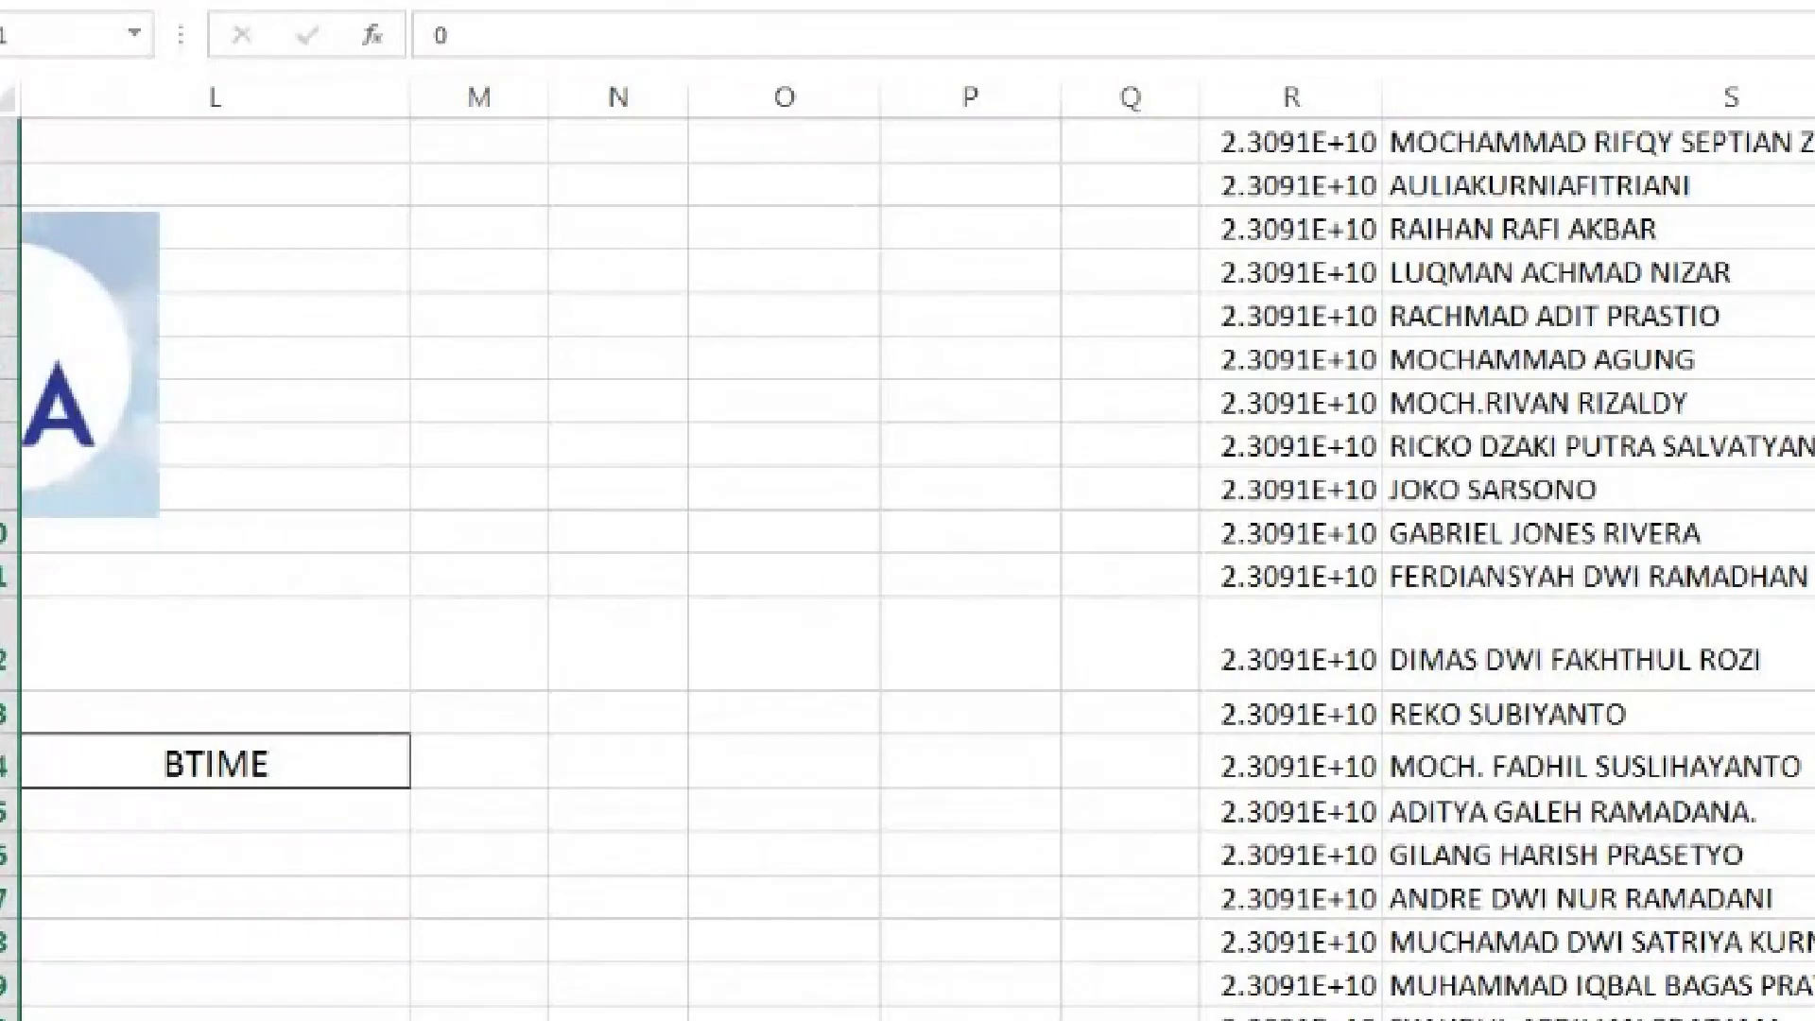
scroll(907, 548, left, 10)
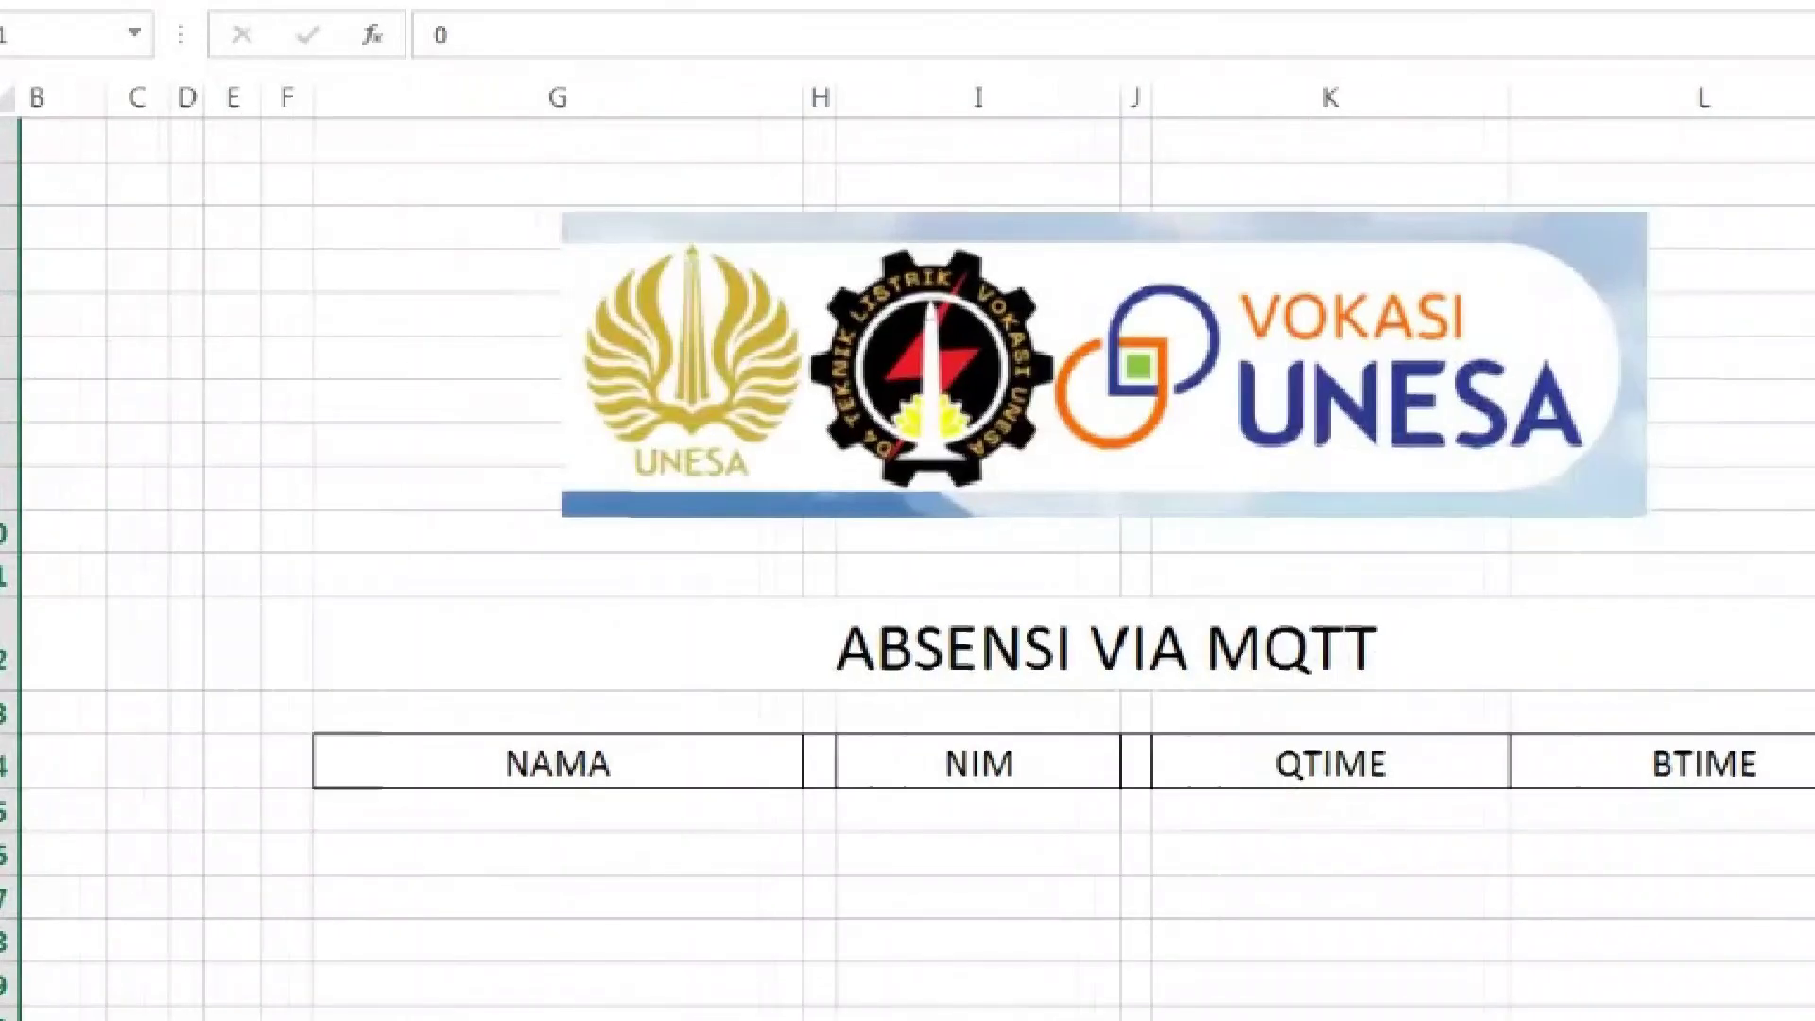
scroll(907, 568, down, 2)
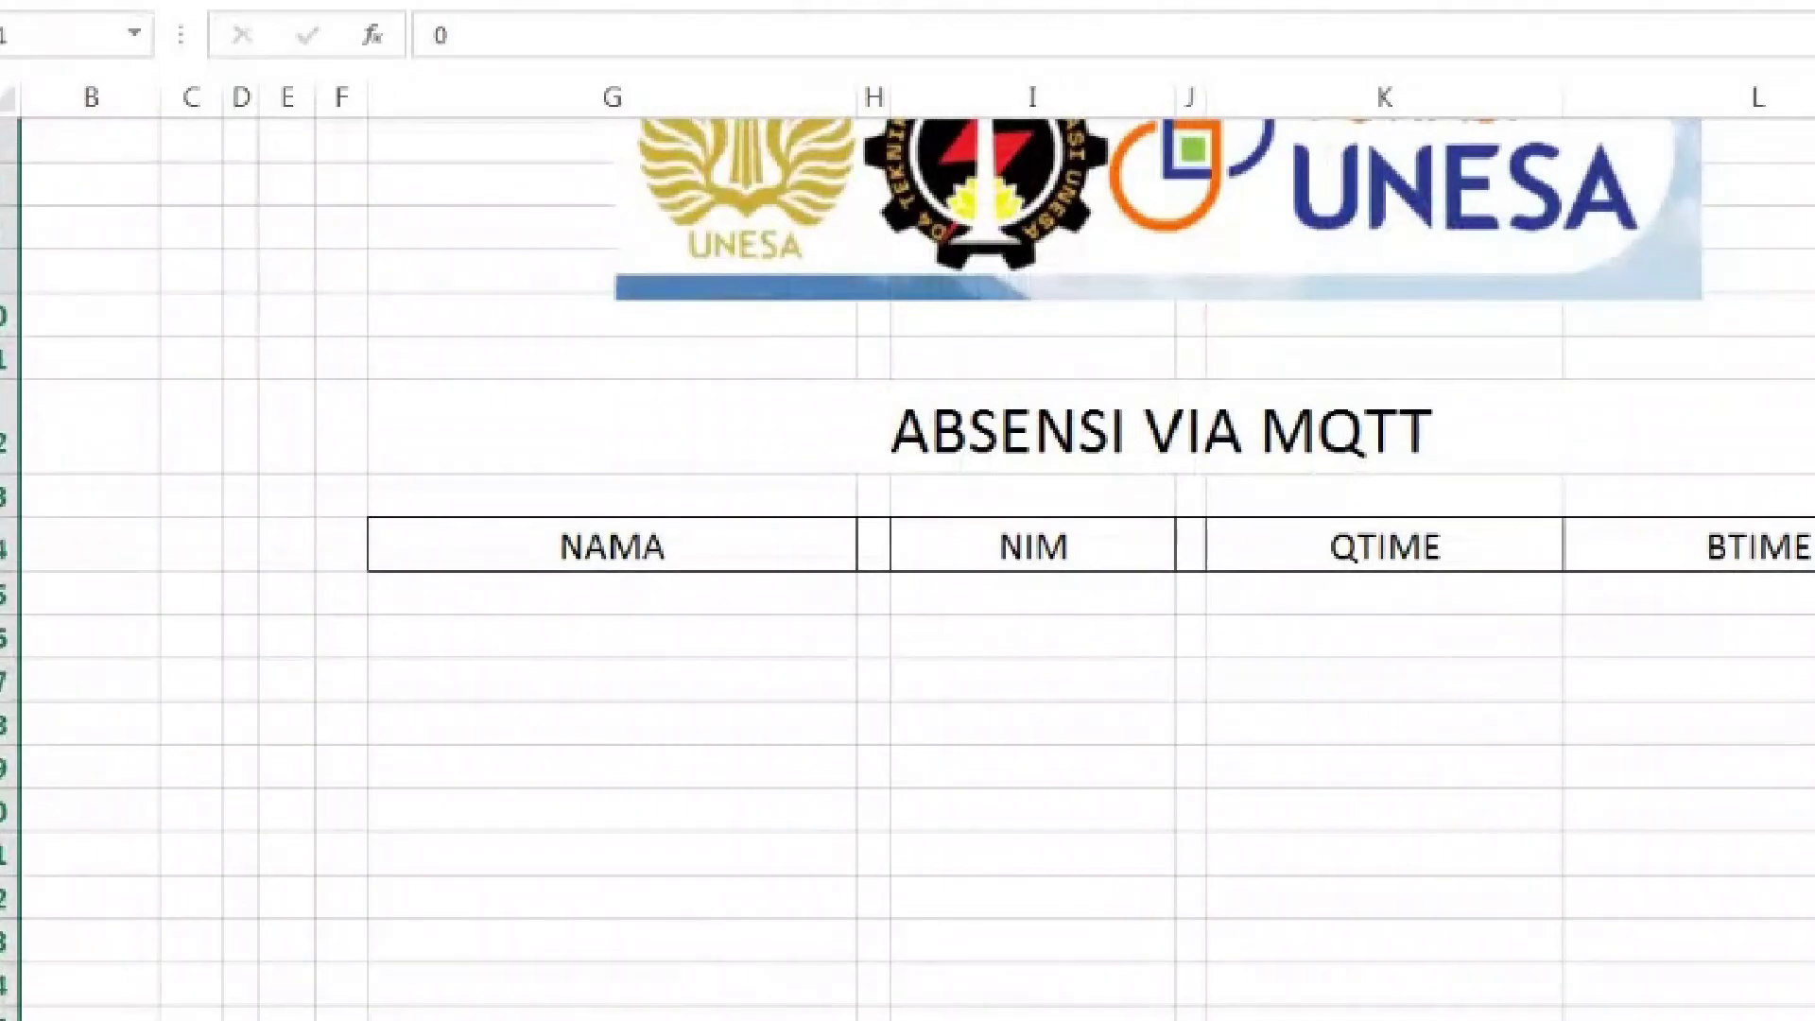
Rerun '.\py\python.exe collect_absen.py' in the Command Prompt
key(alt+Tab)
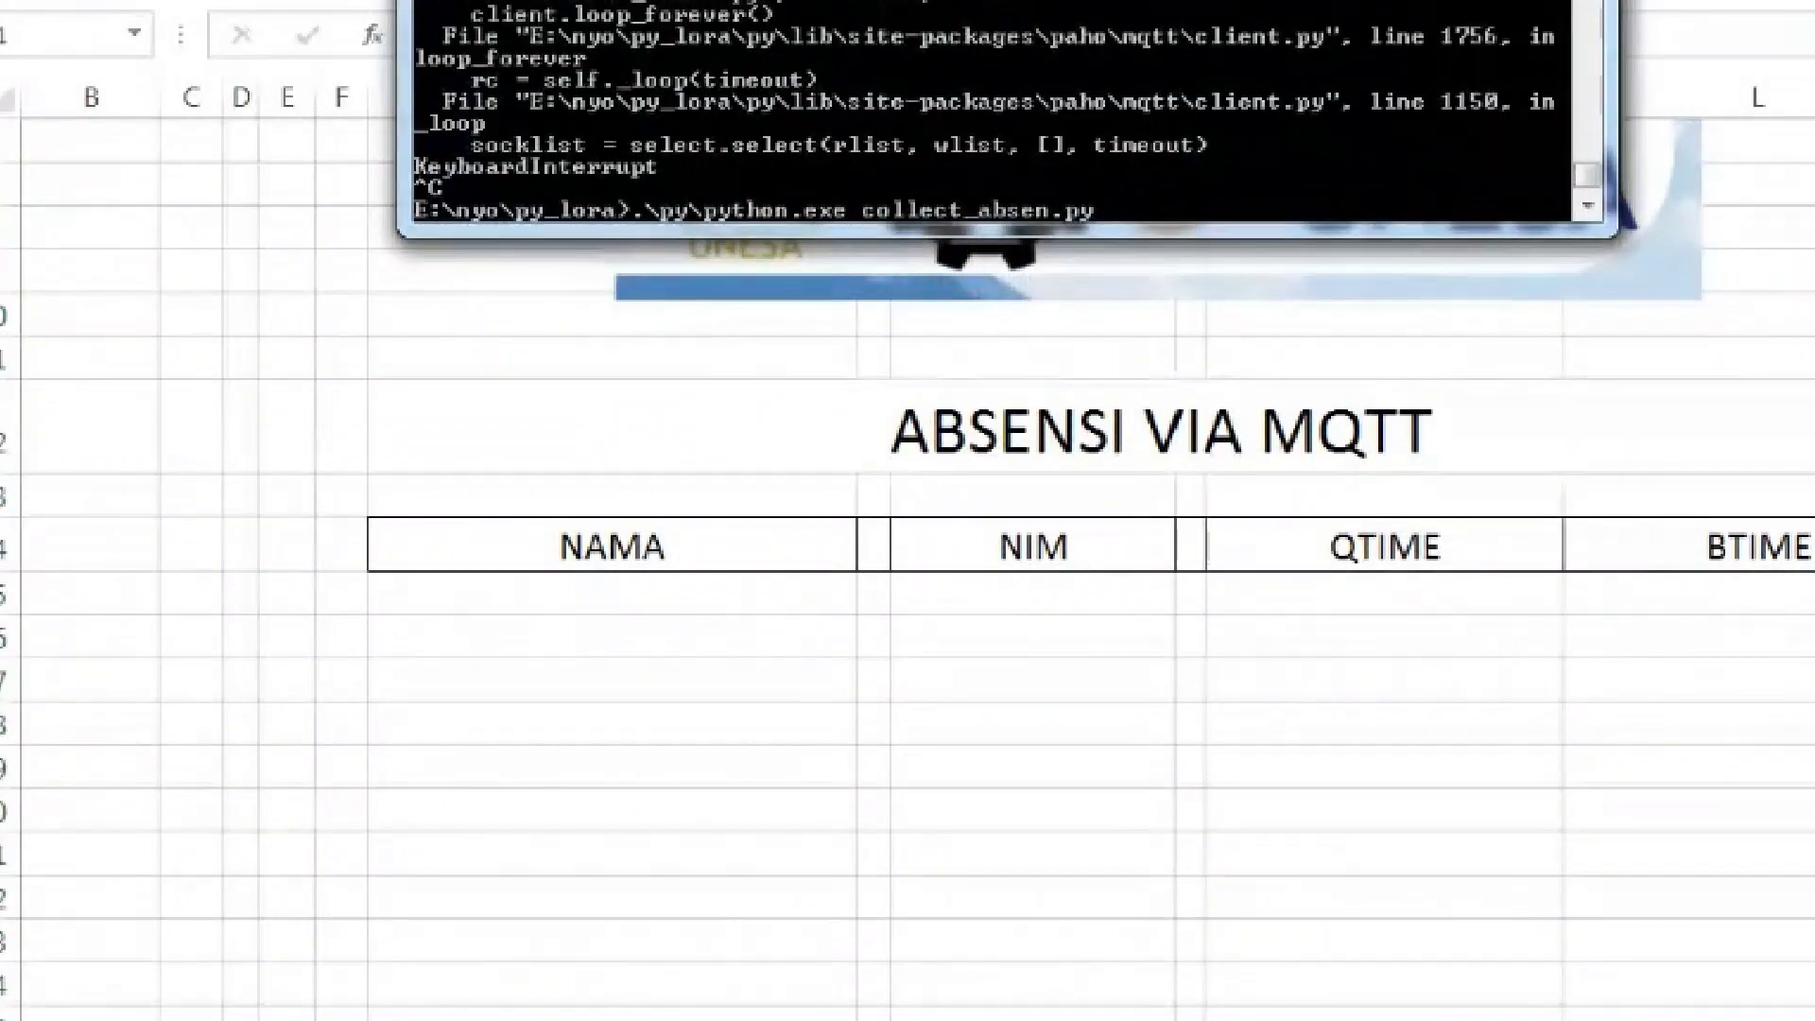
key(Return)
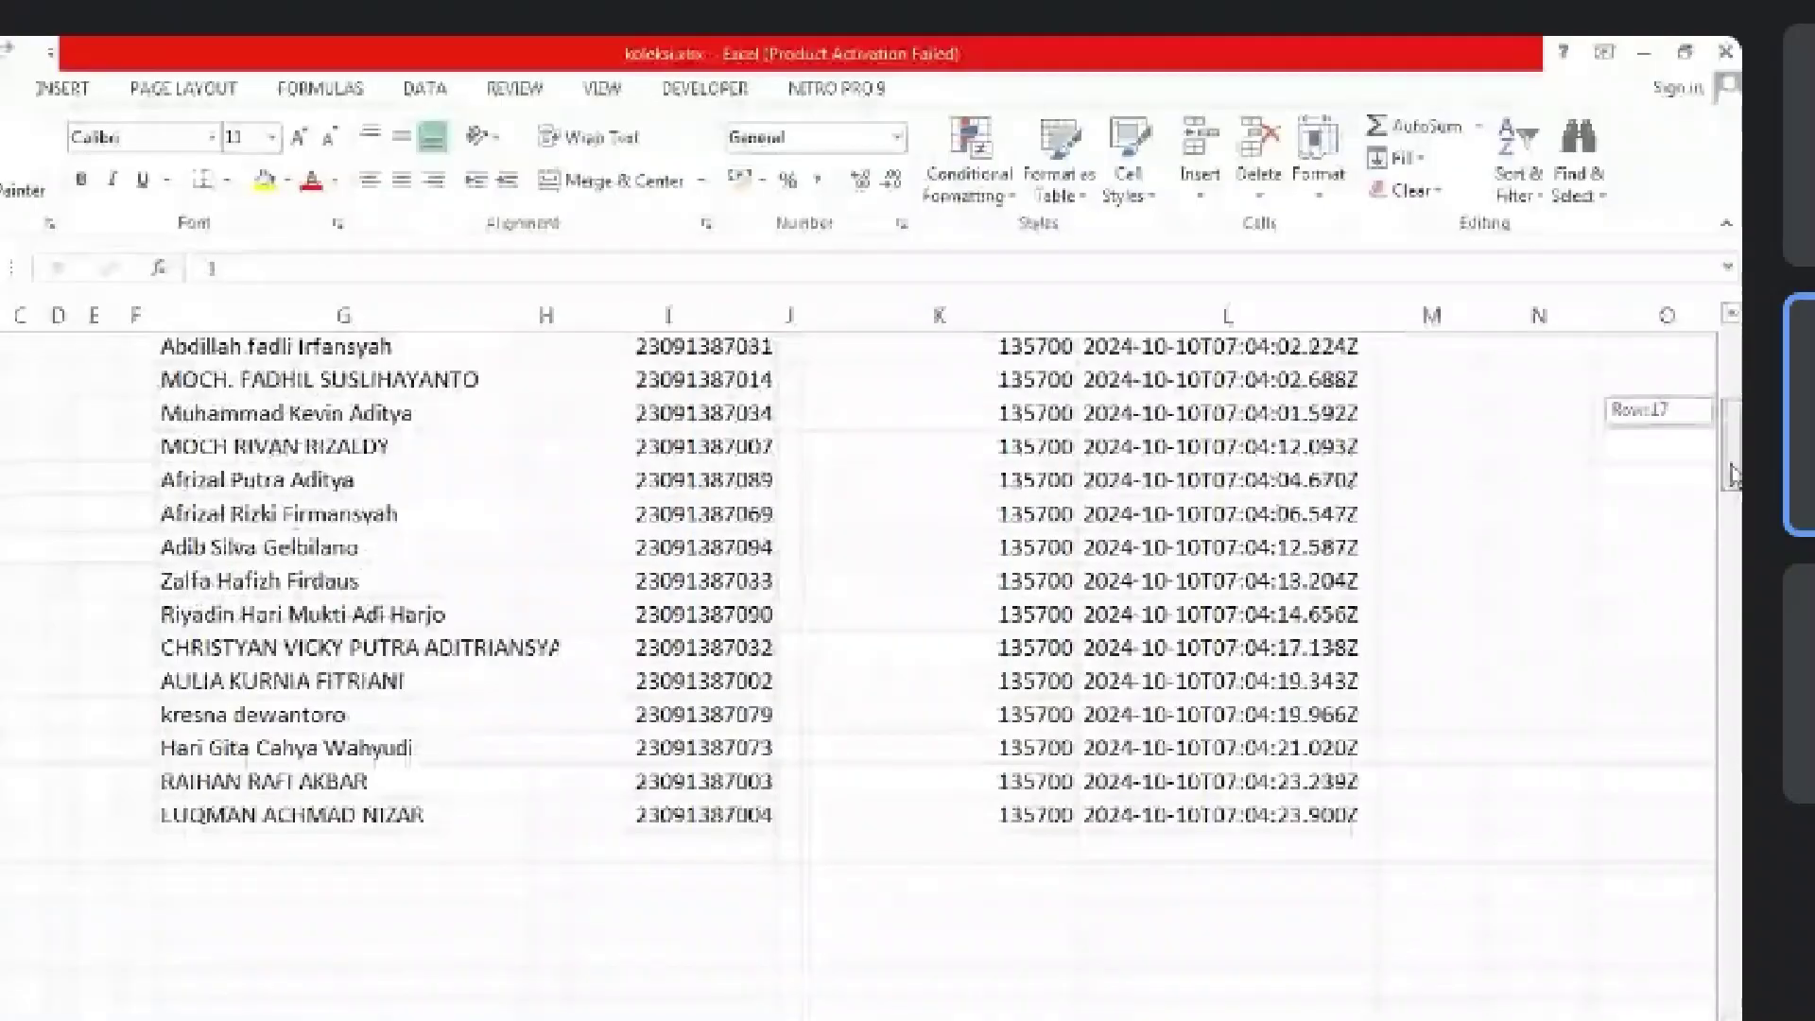
Bring the running collect_absen.py console in front of the filling absen sheet
drag(1734, 478, 1734, 515)
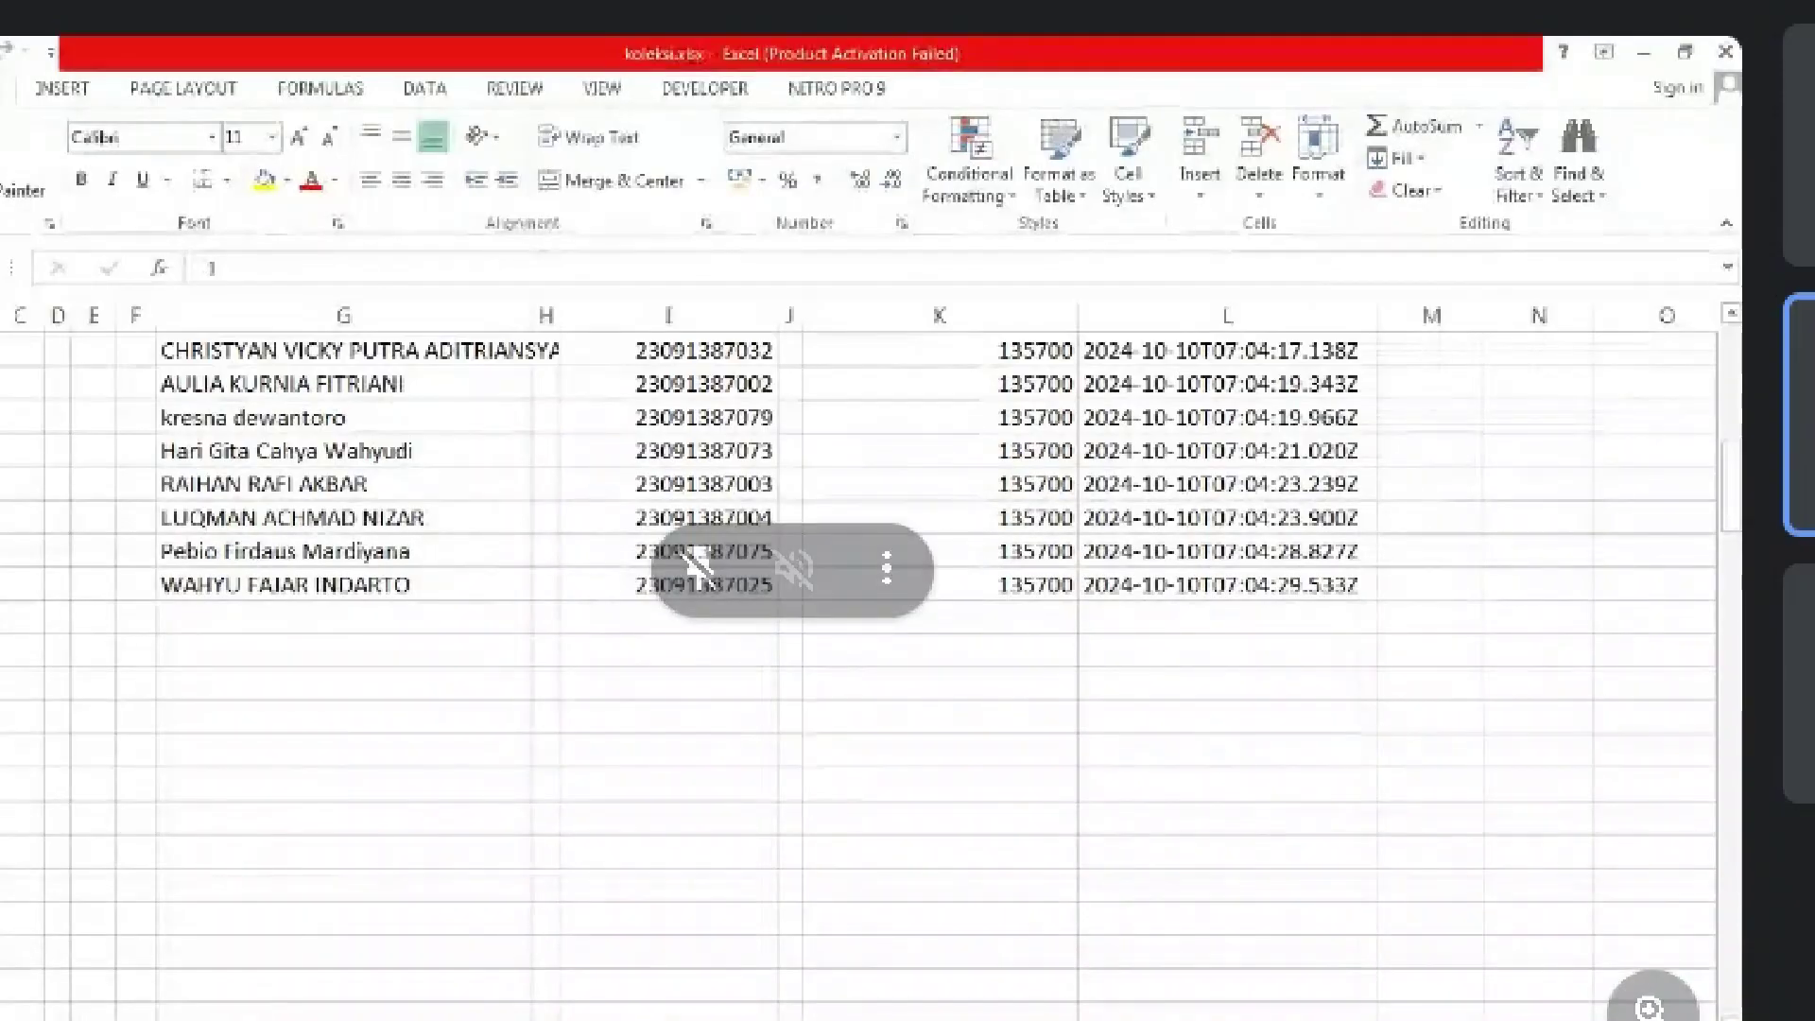
key(alt+Tab)
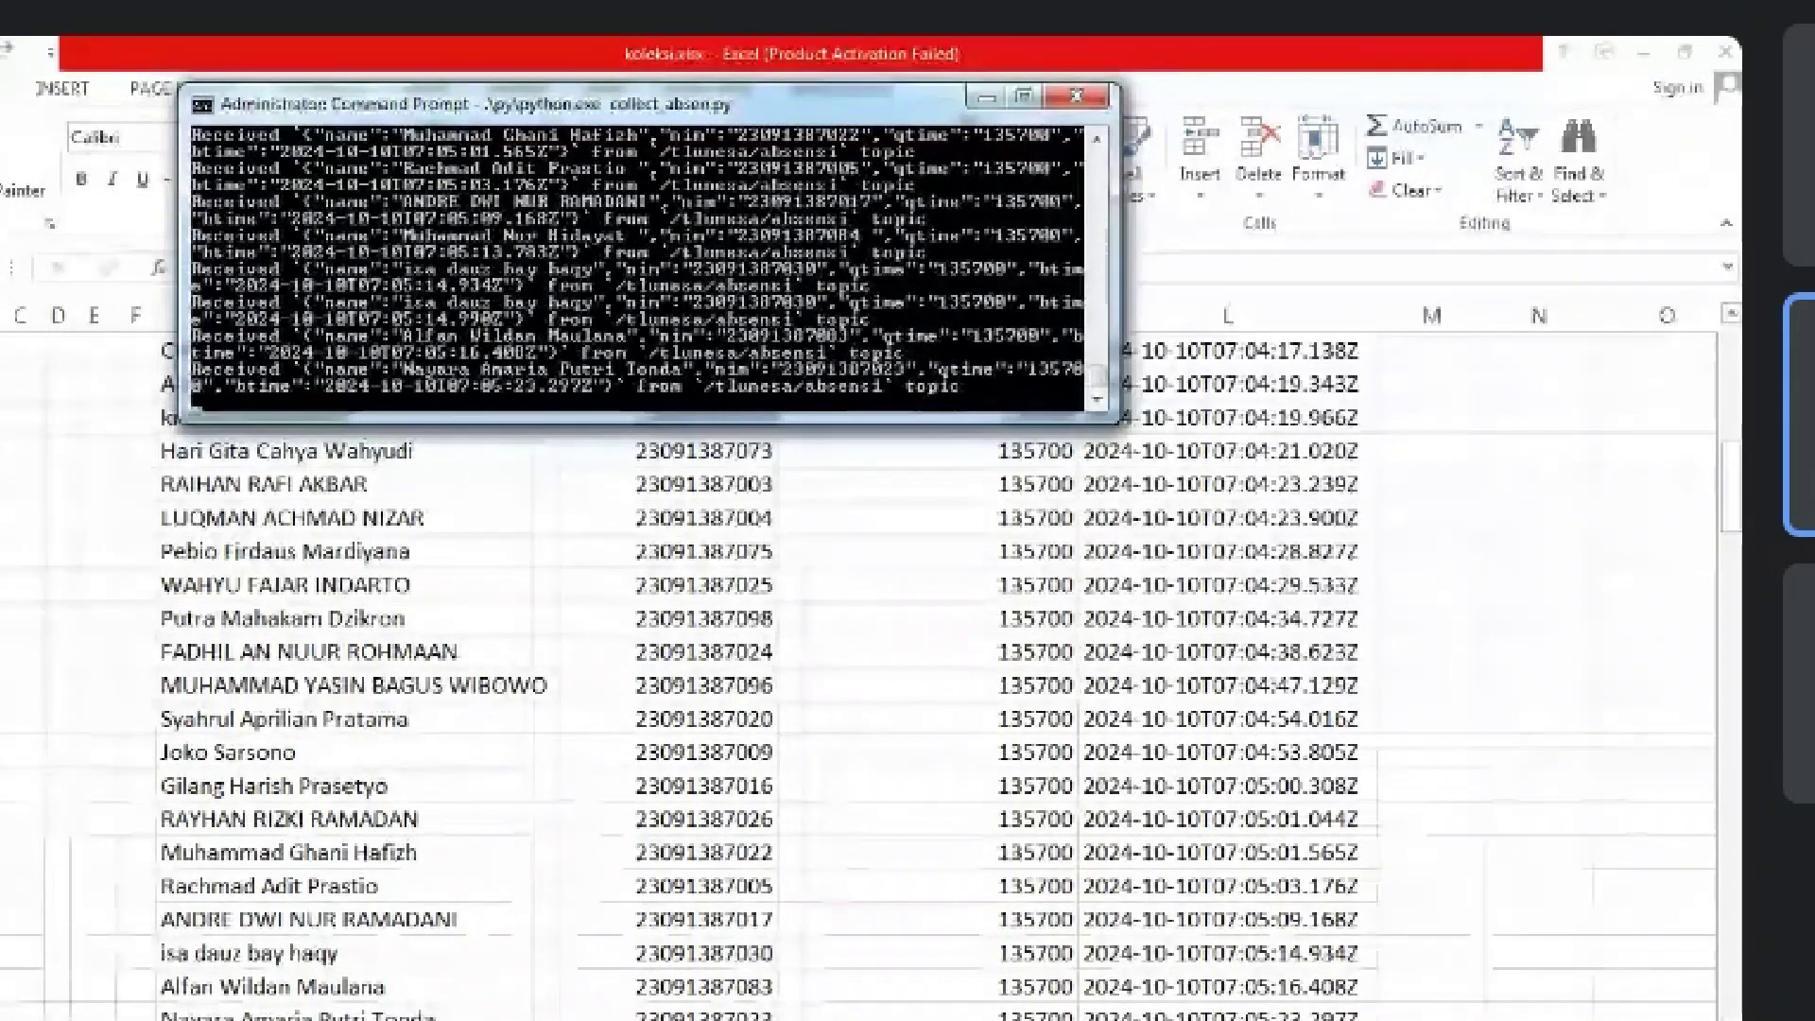
Open collect_absen.py in Notepad++ and select its paho.mqtt, xlwings and json import lines
key(alt+Tab)
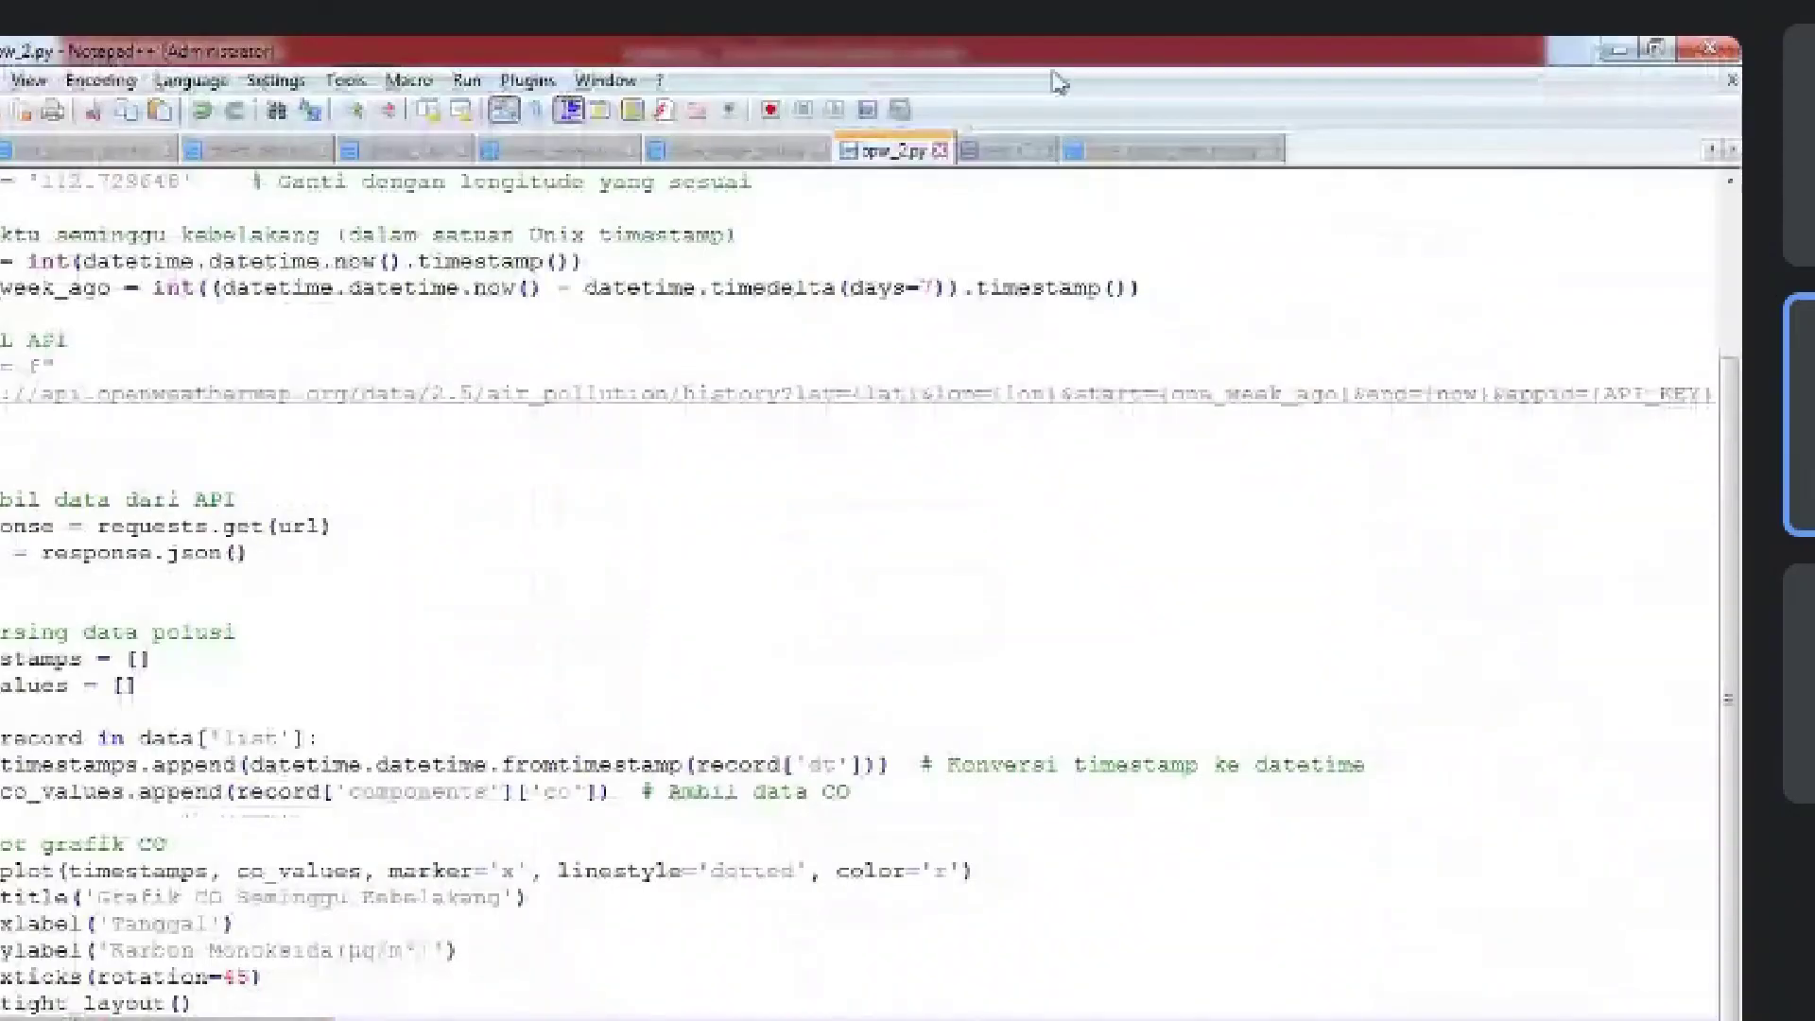
click(569, 151)
click(1317, 577)
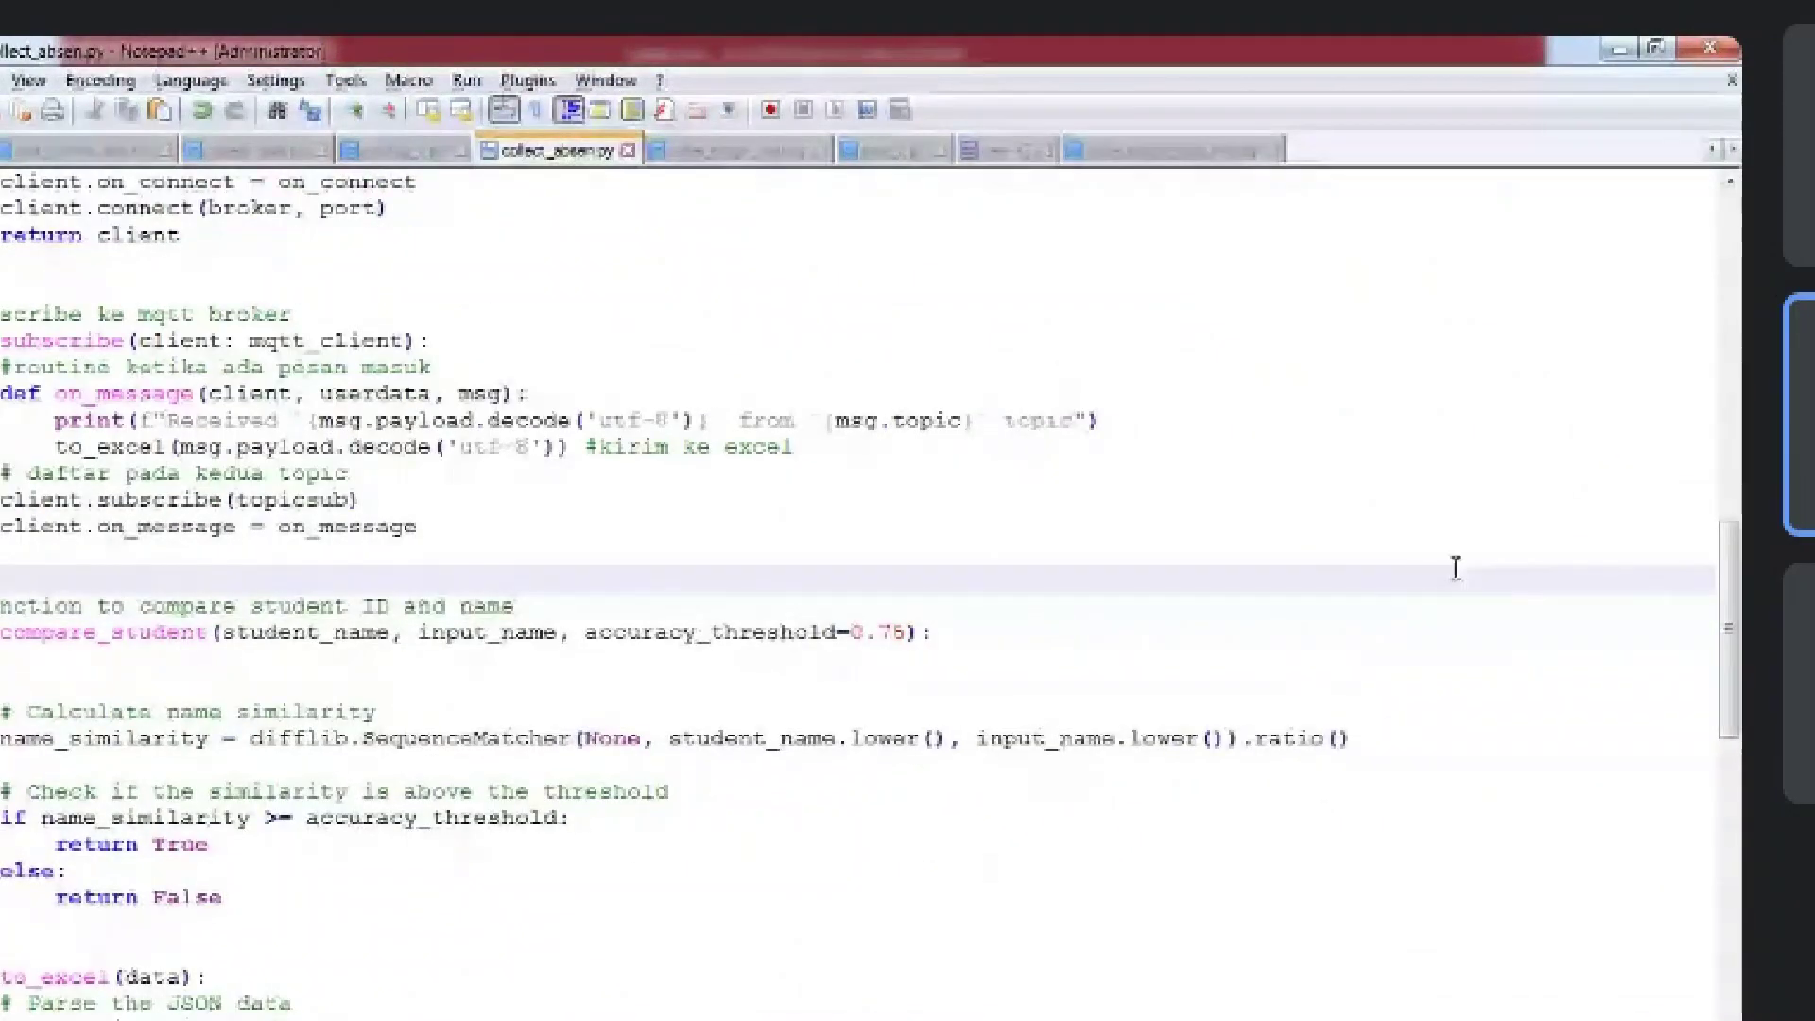
drag(1725, 614, 1710, 281)
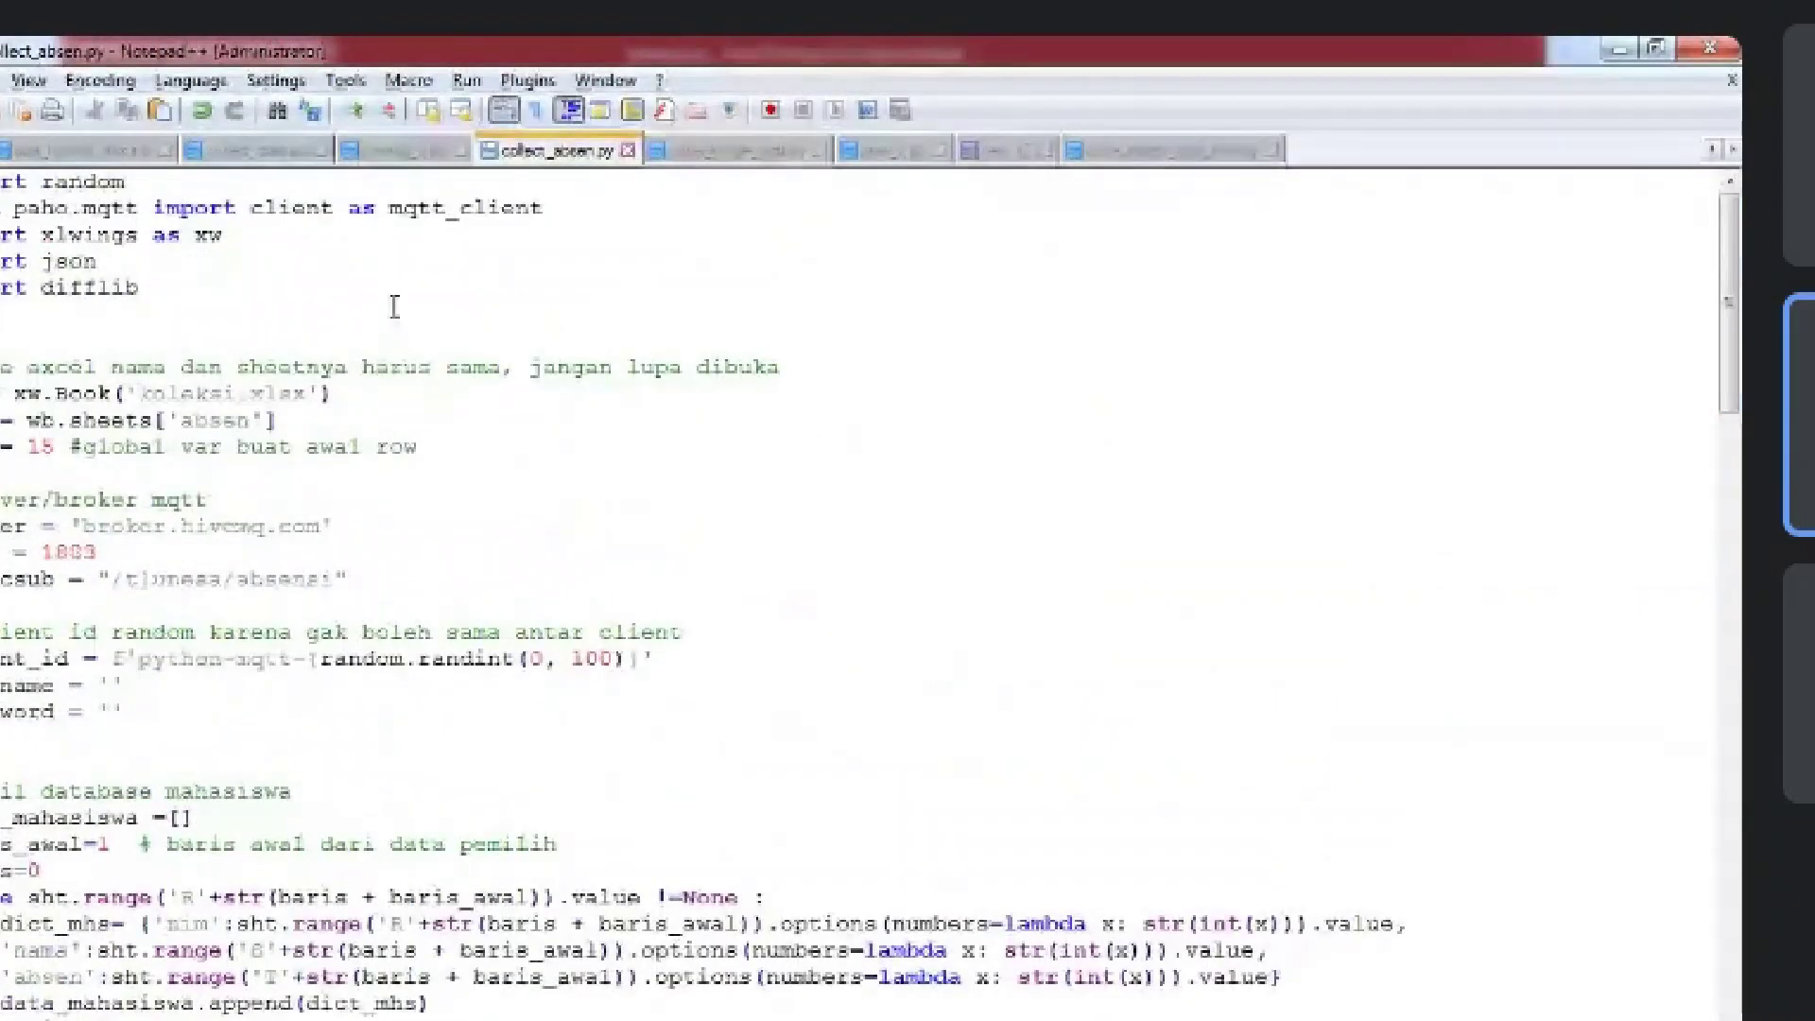
drag(279, 244, 3, 210)
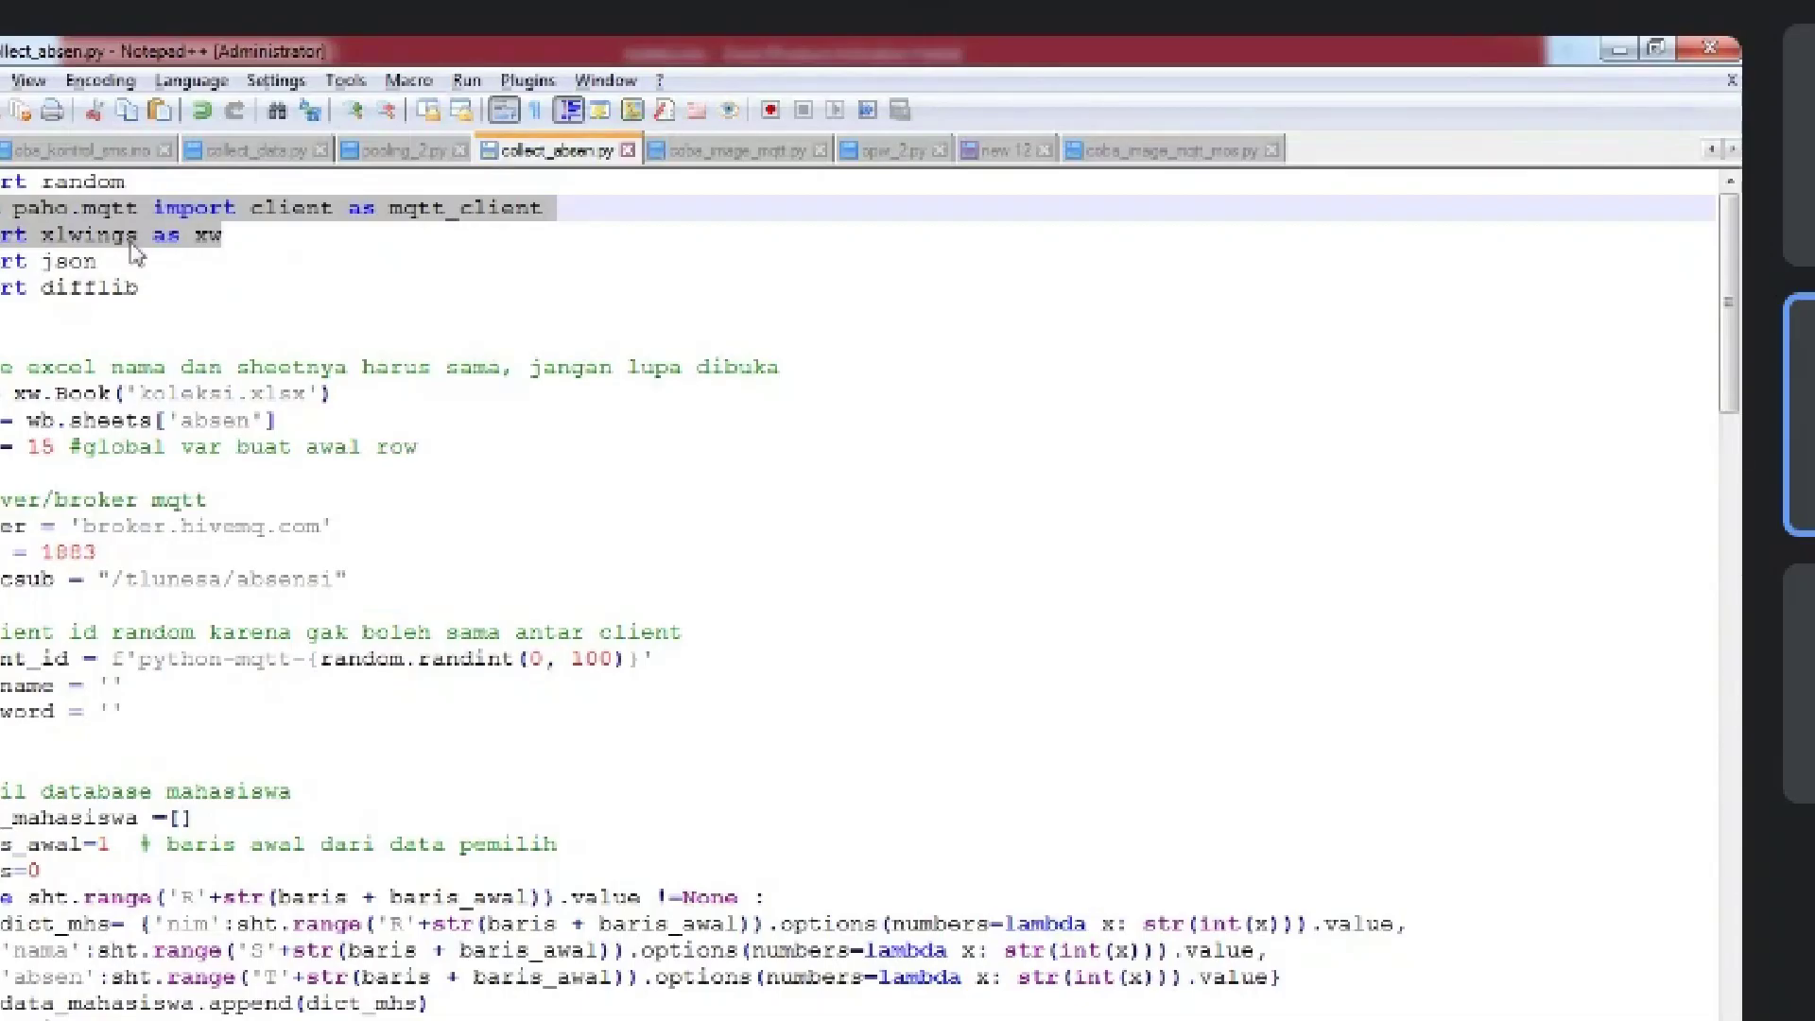
key(Down)
key(shift+Home)
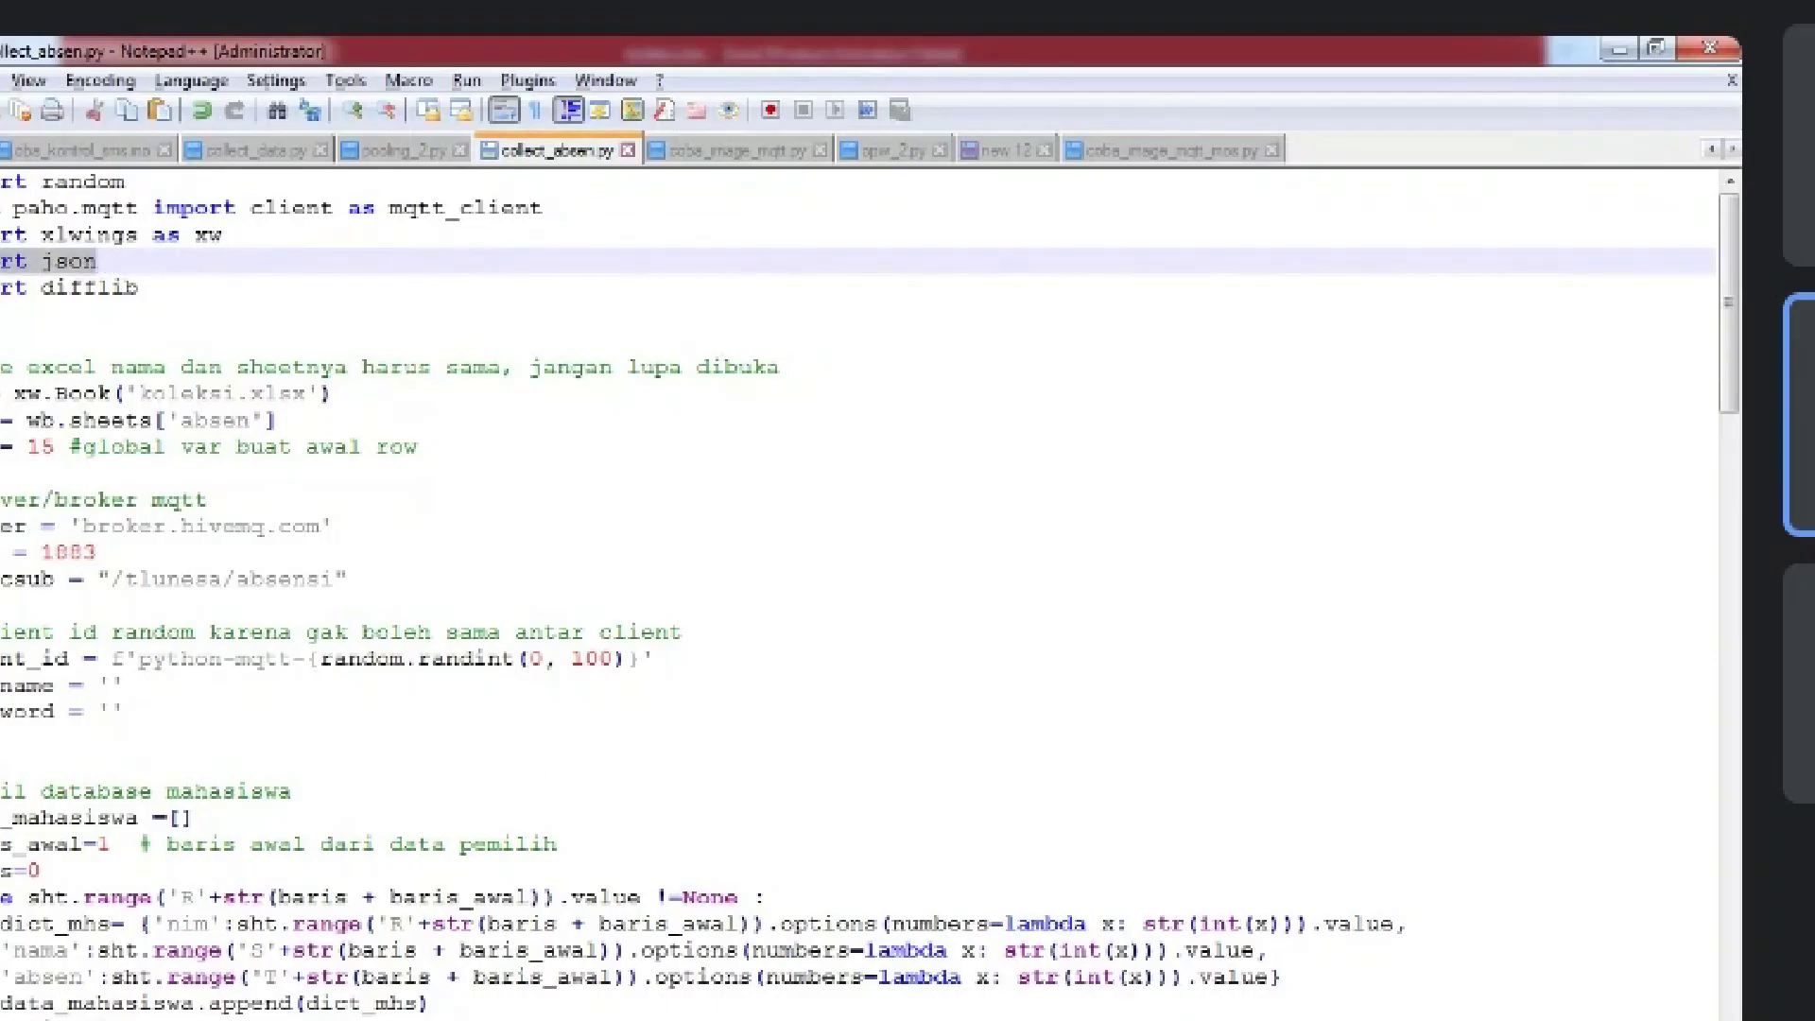
key(alt+Tab)
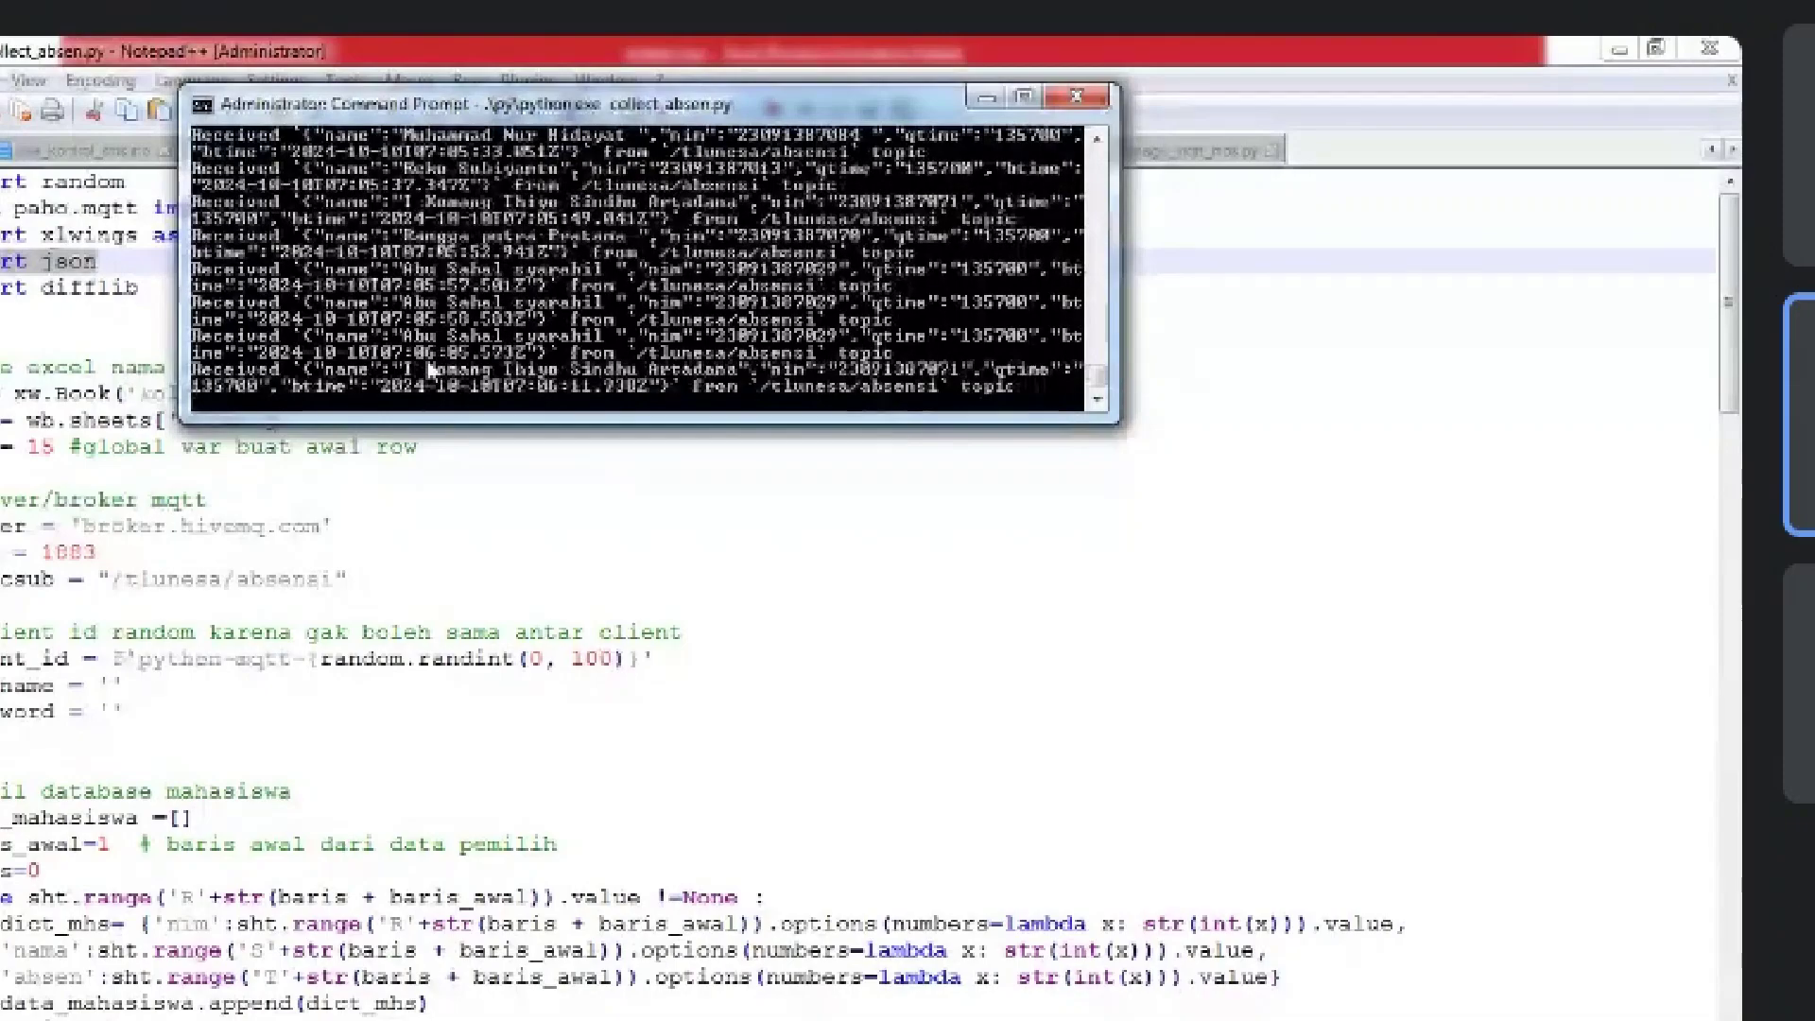
Highlight the broker, port 1883 and /tlunesa/absensi topic settings in Notepad++
click(262, 47)
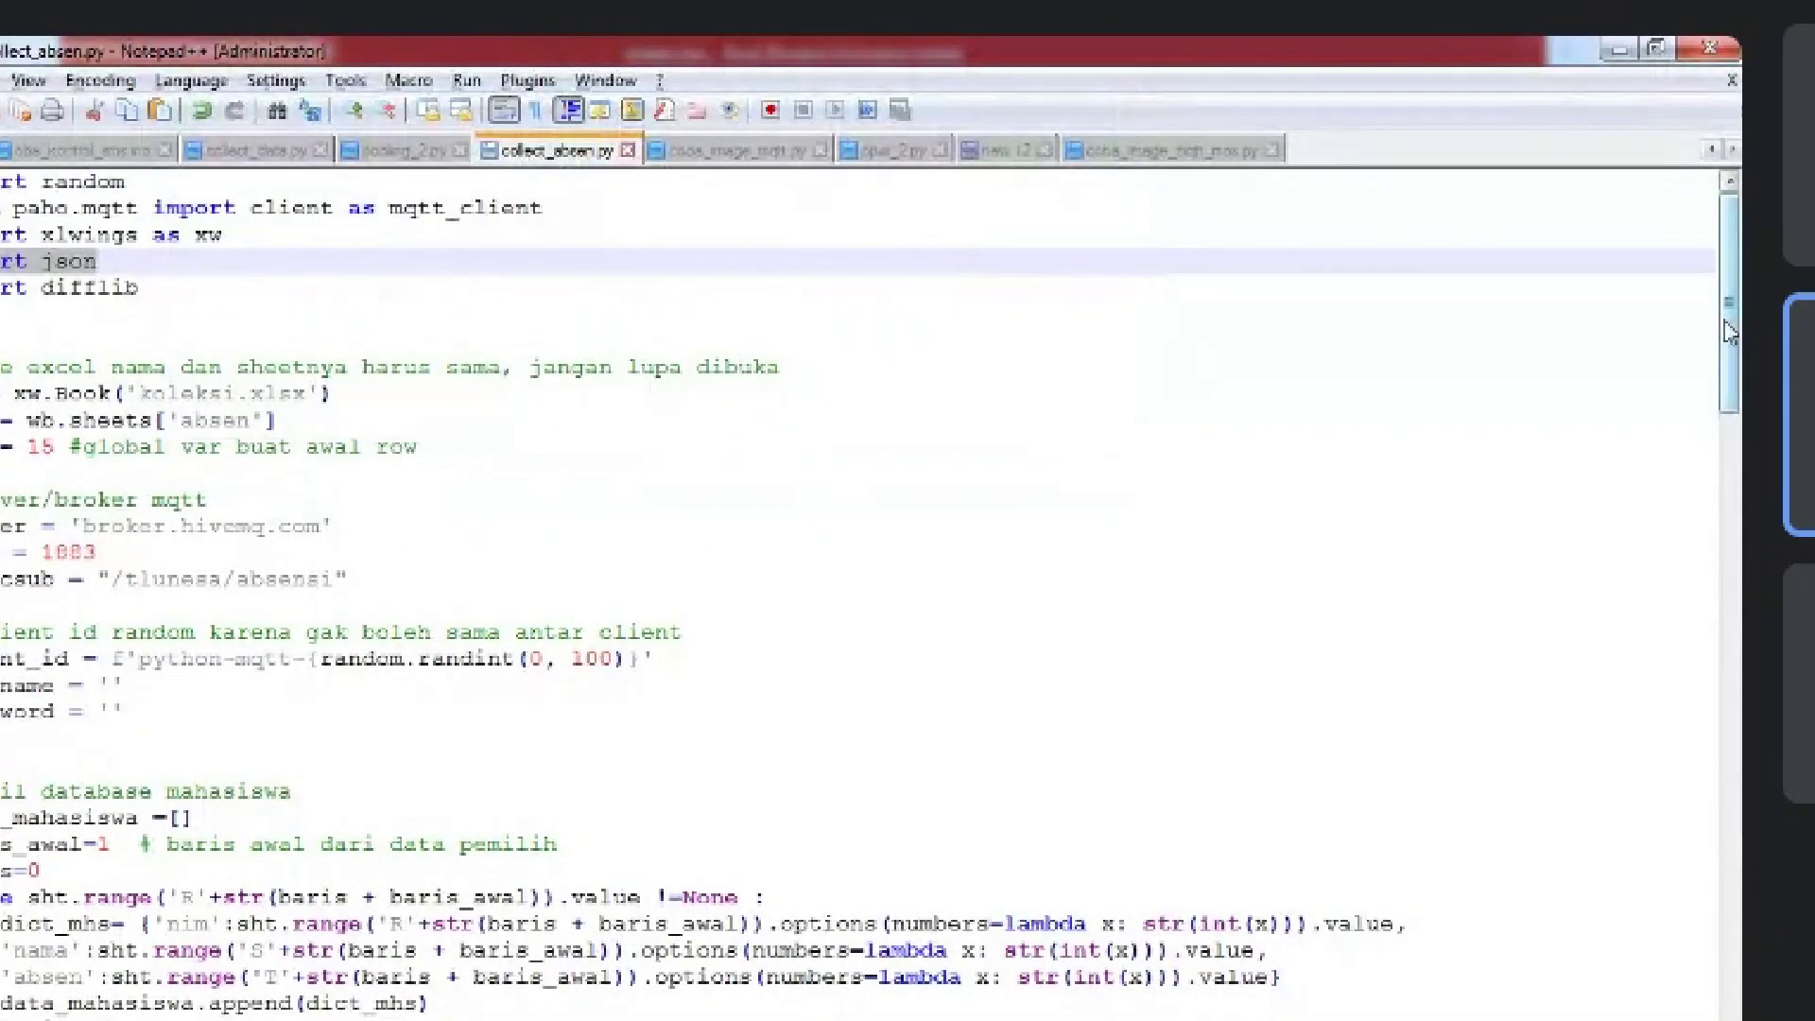
scroll(1728, 330, down, 2)
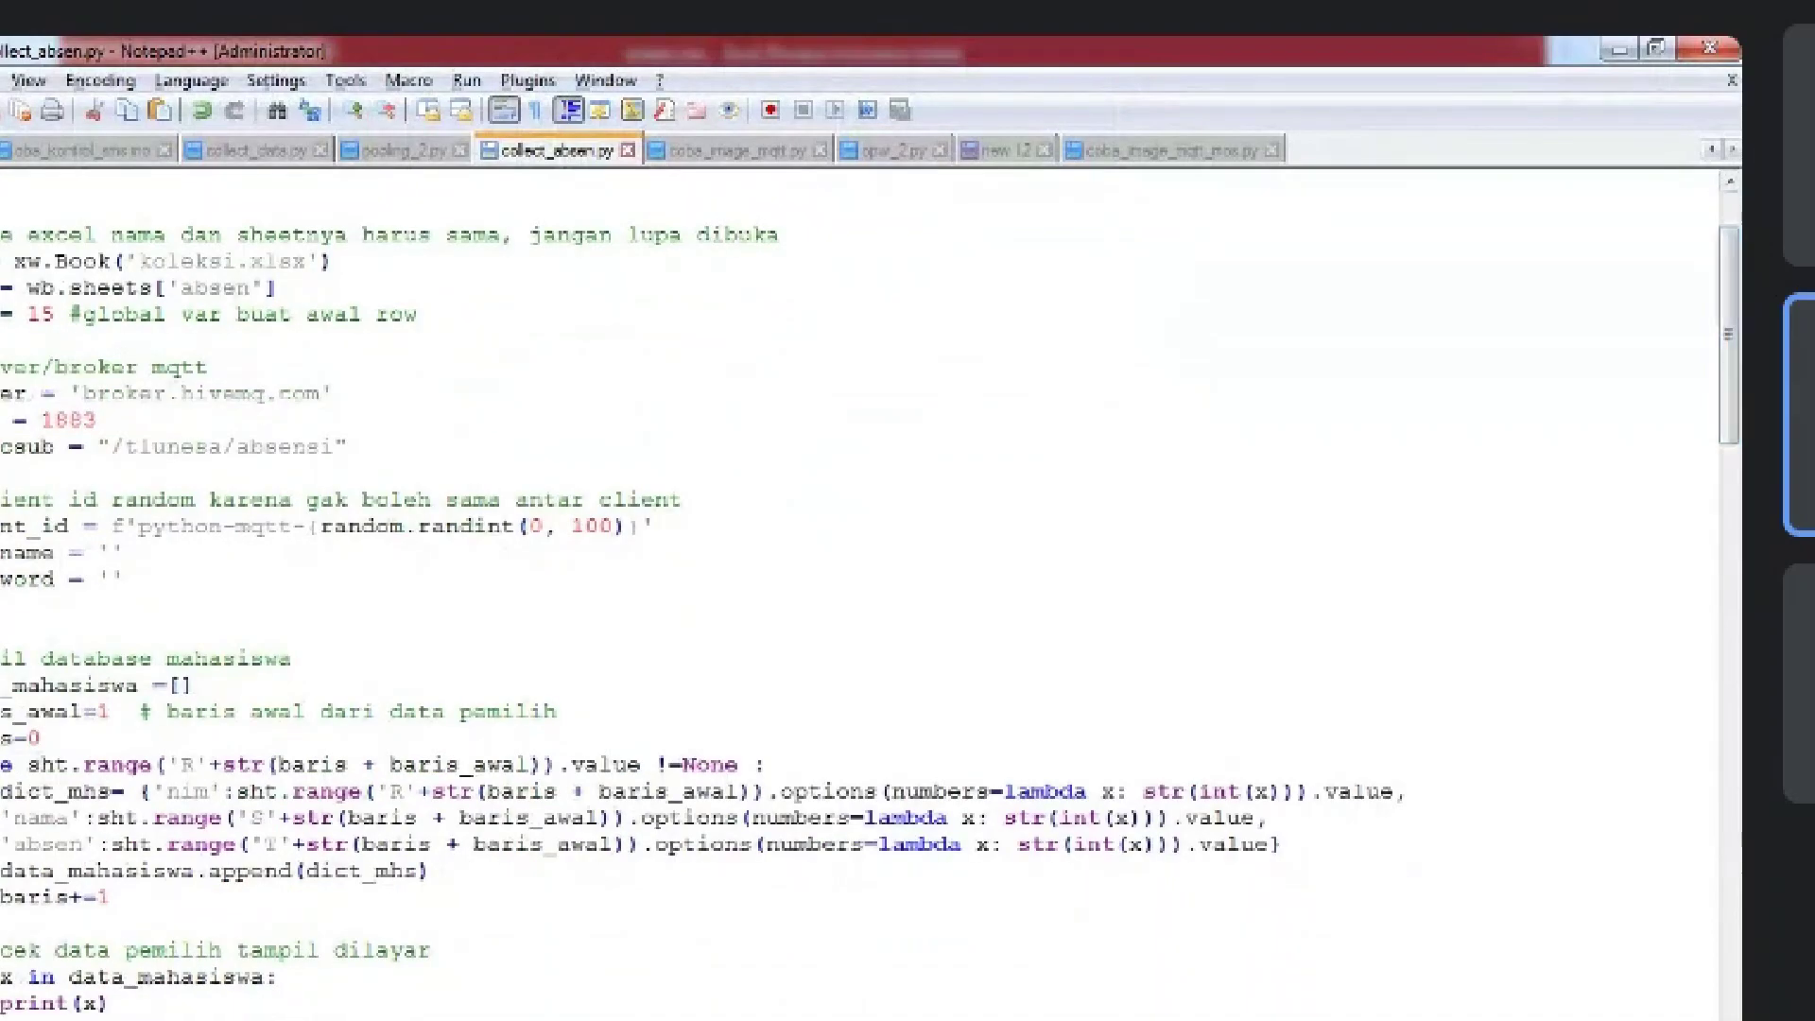
drag(1, 367, 430, 450)
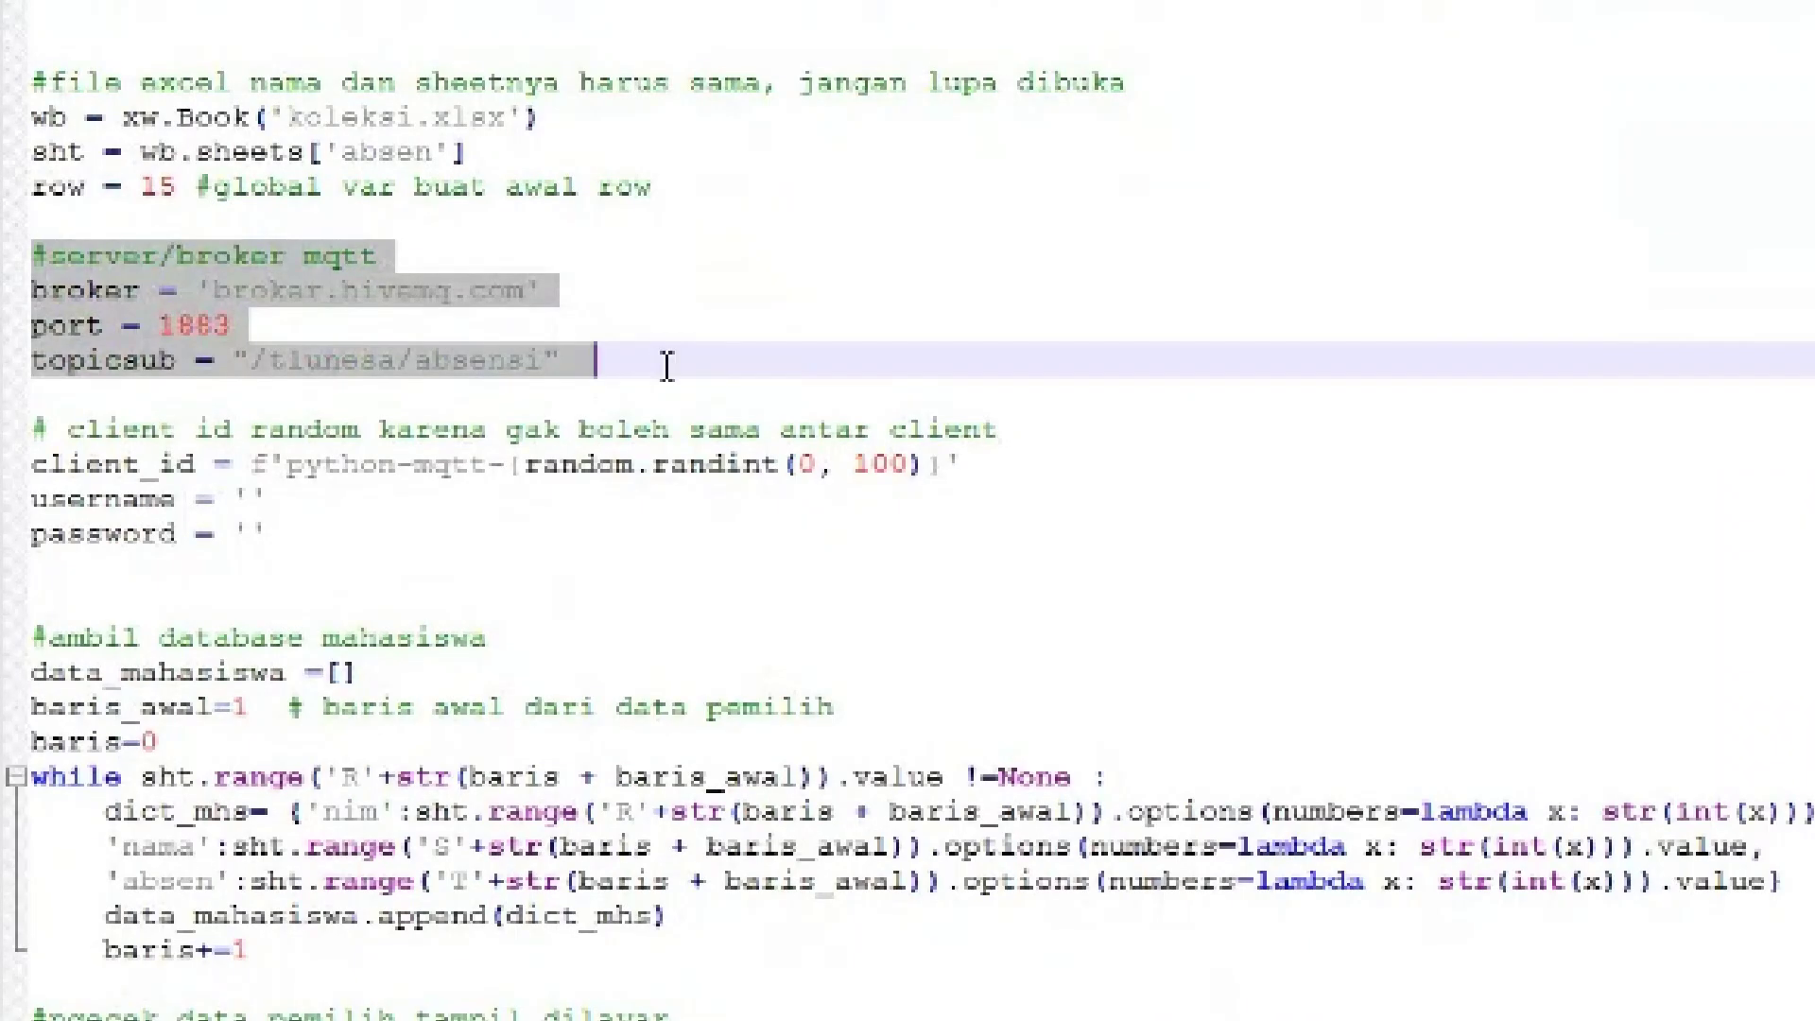
click(665, 367)
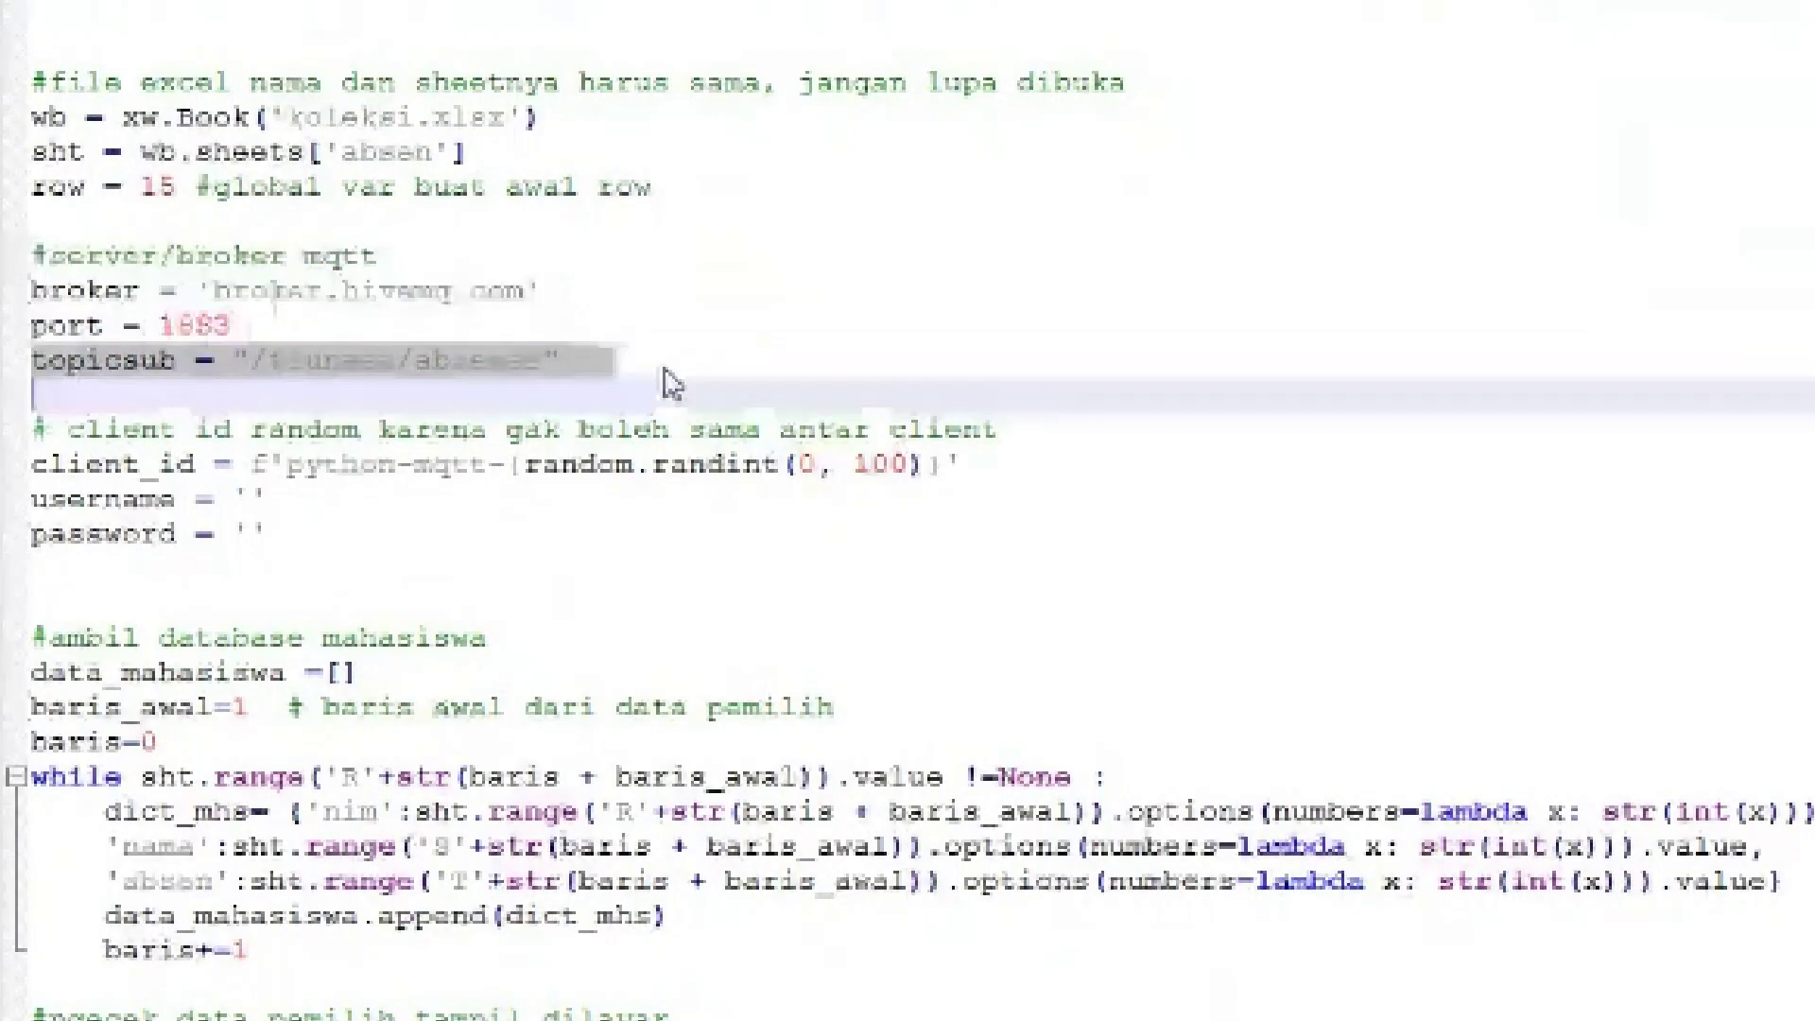
drag(658, 367, 31, 290)
click(321, 293)
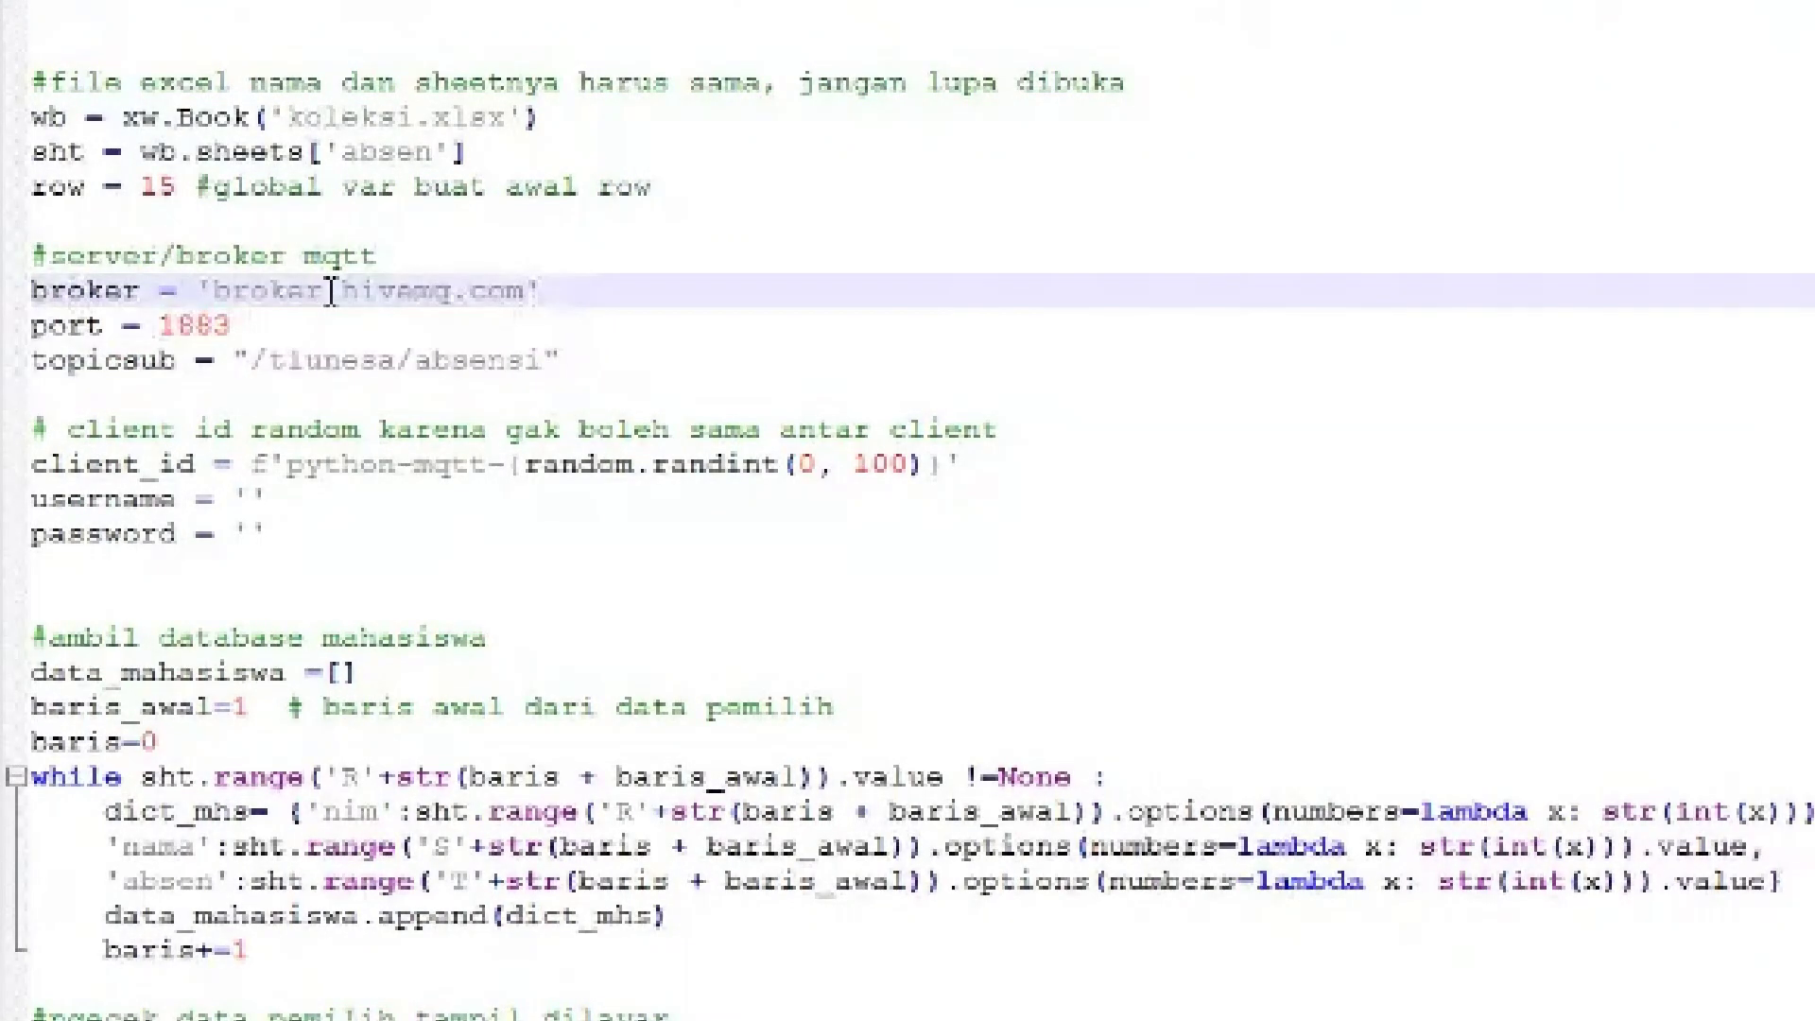
click(240, 324)
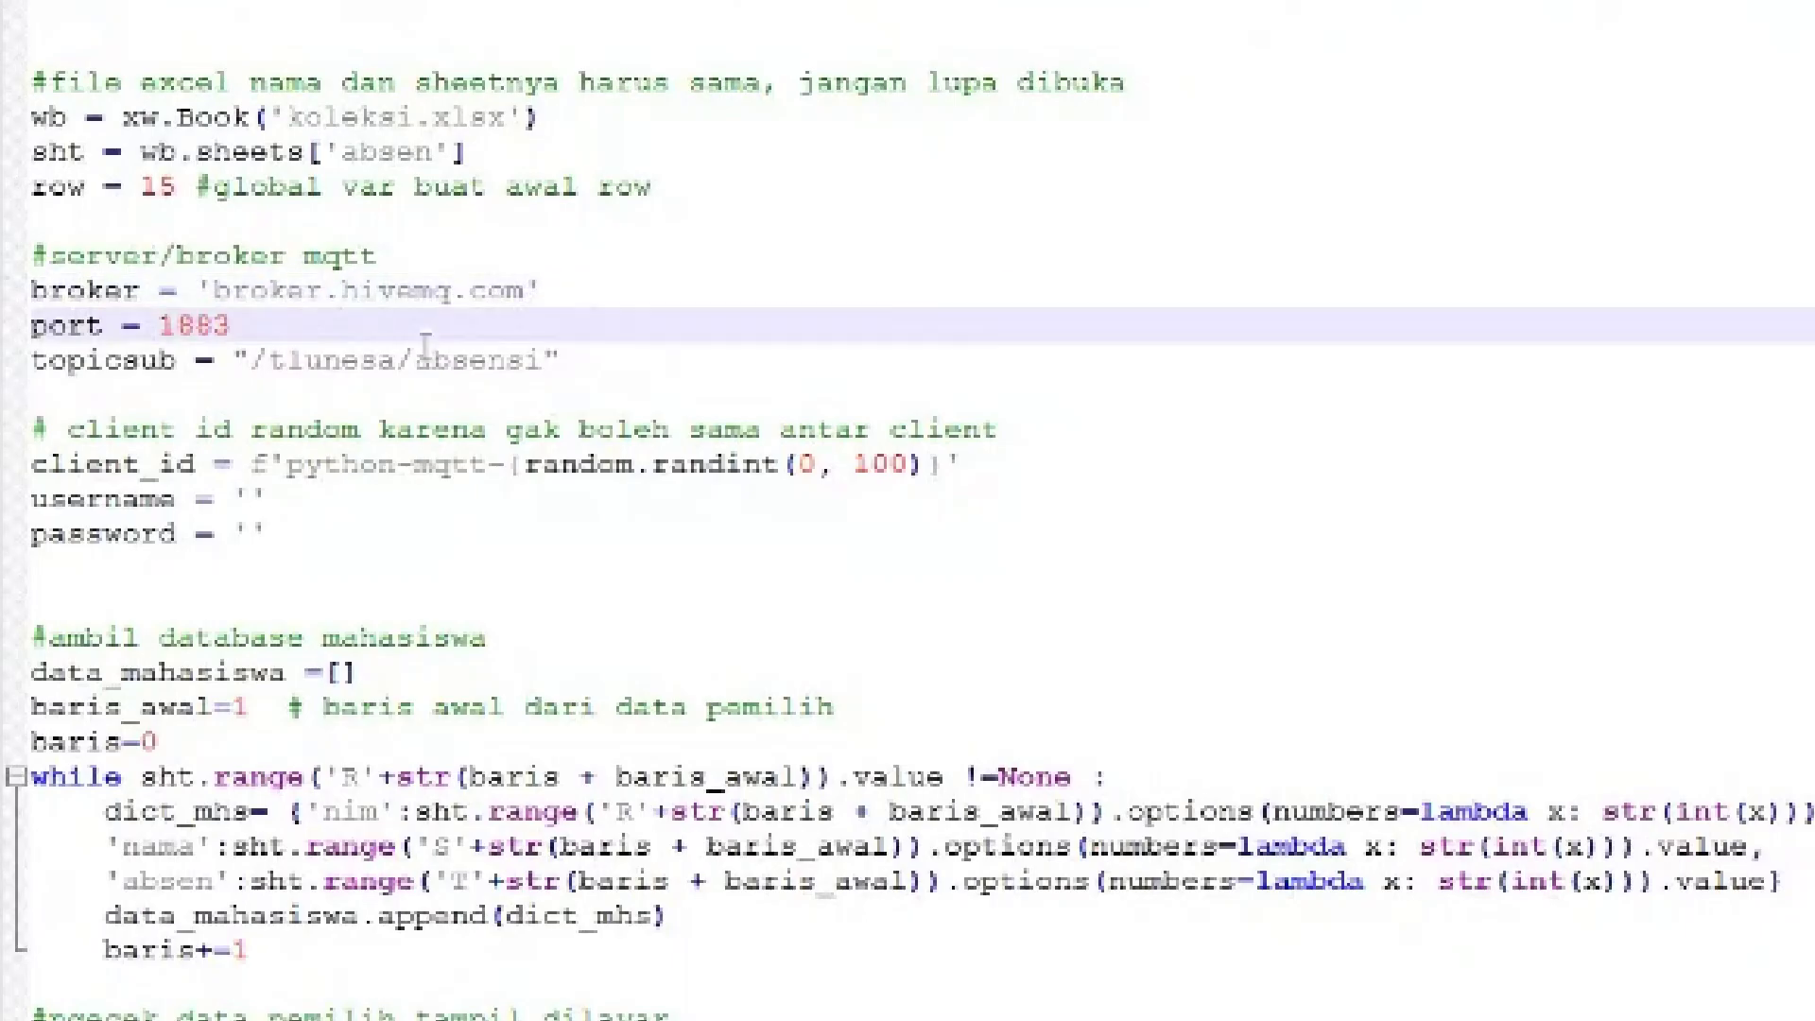
drag(558, 360, 236, 360)
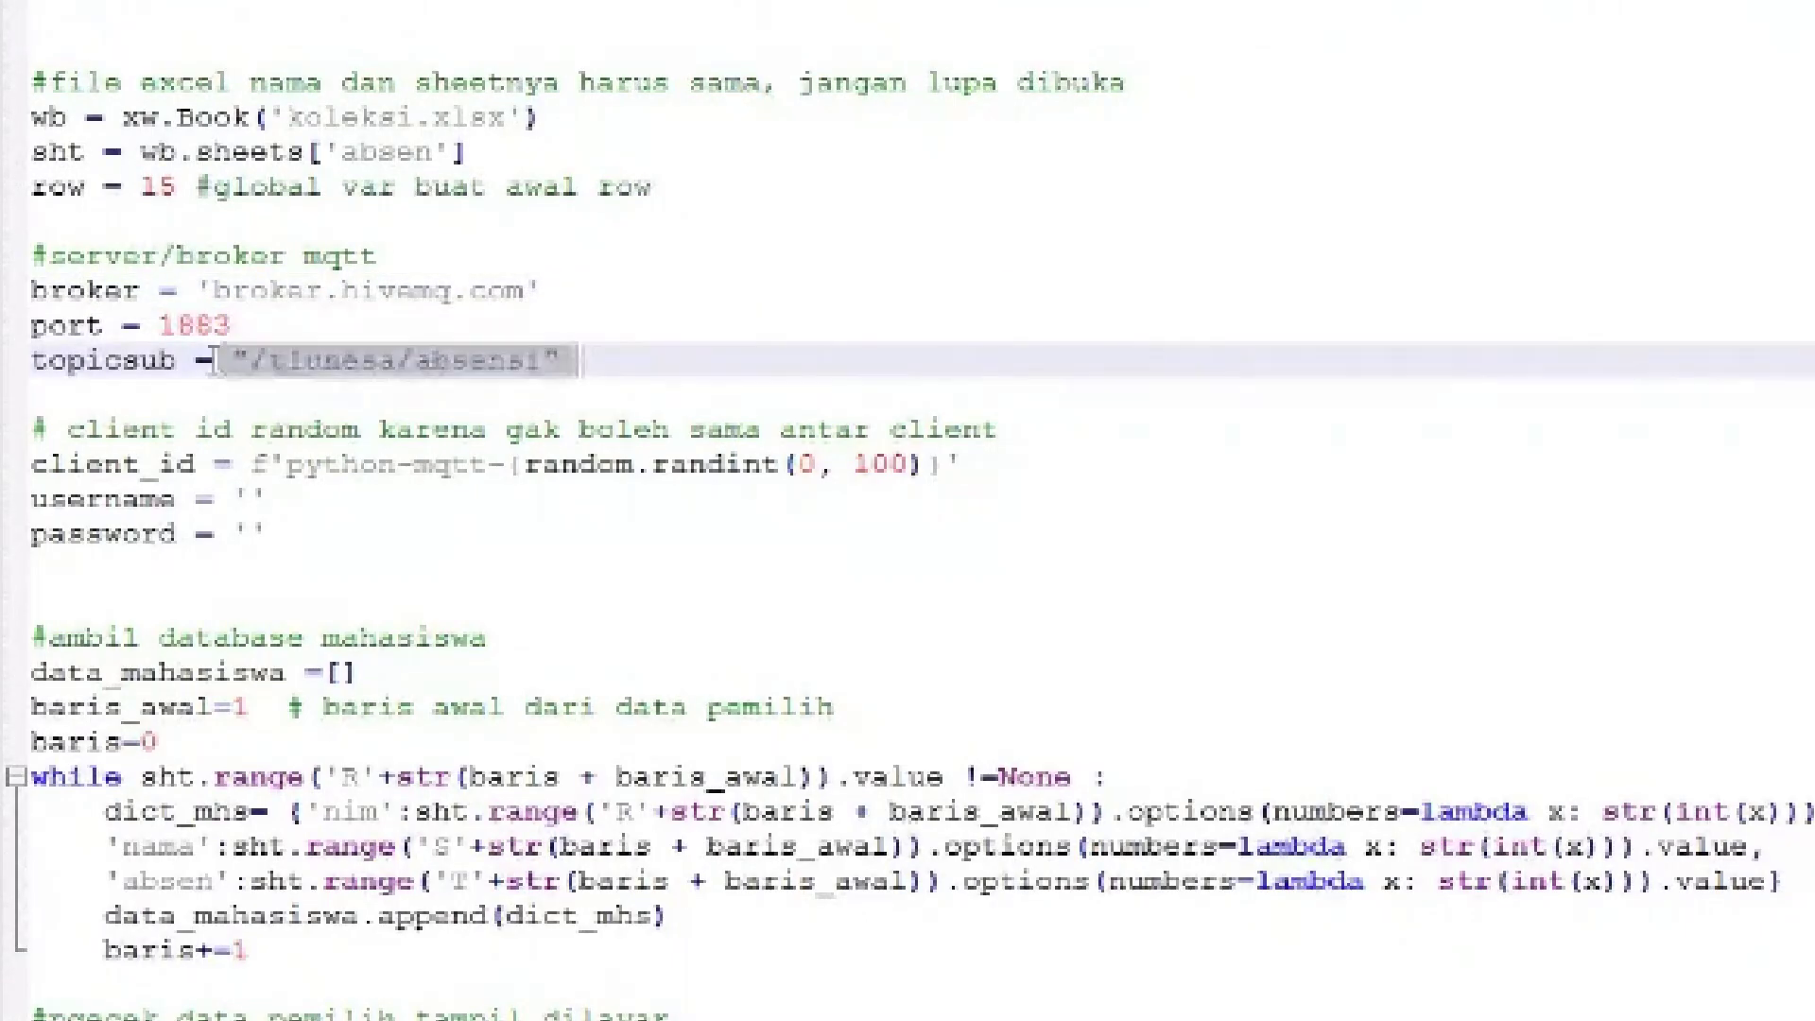
click(438, 328)
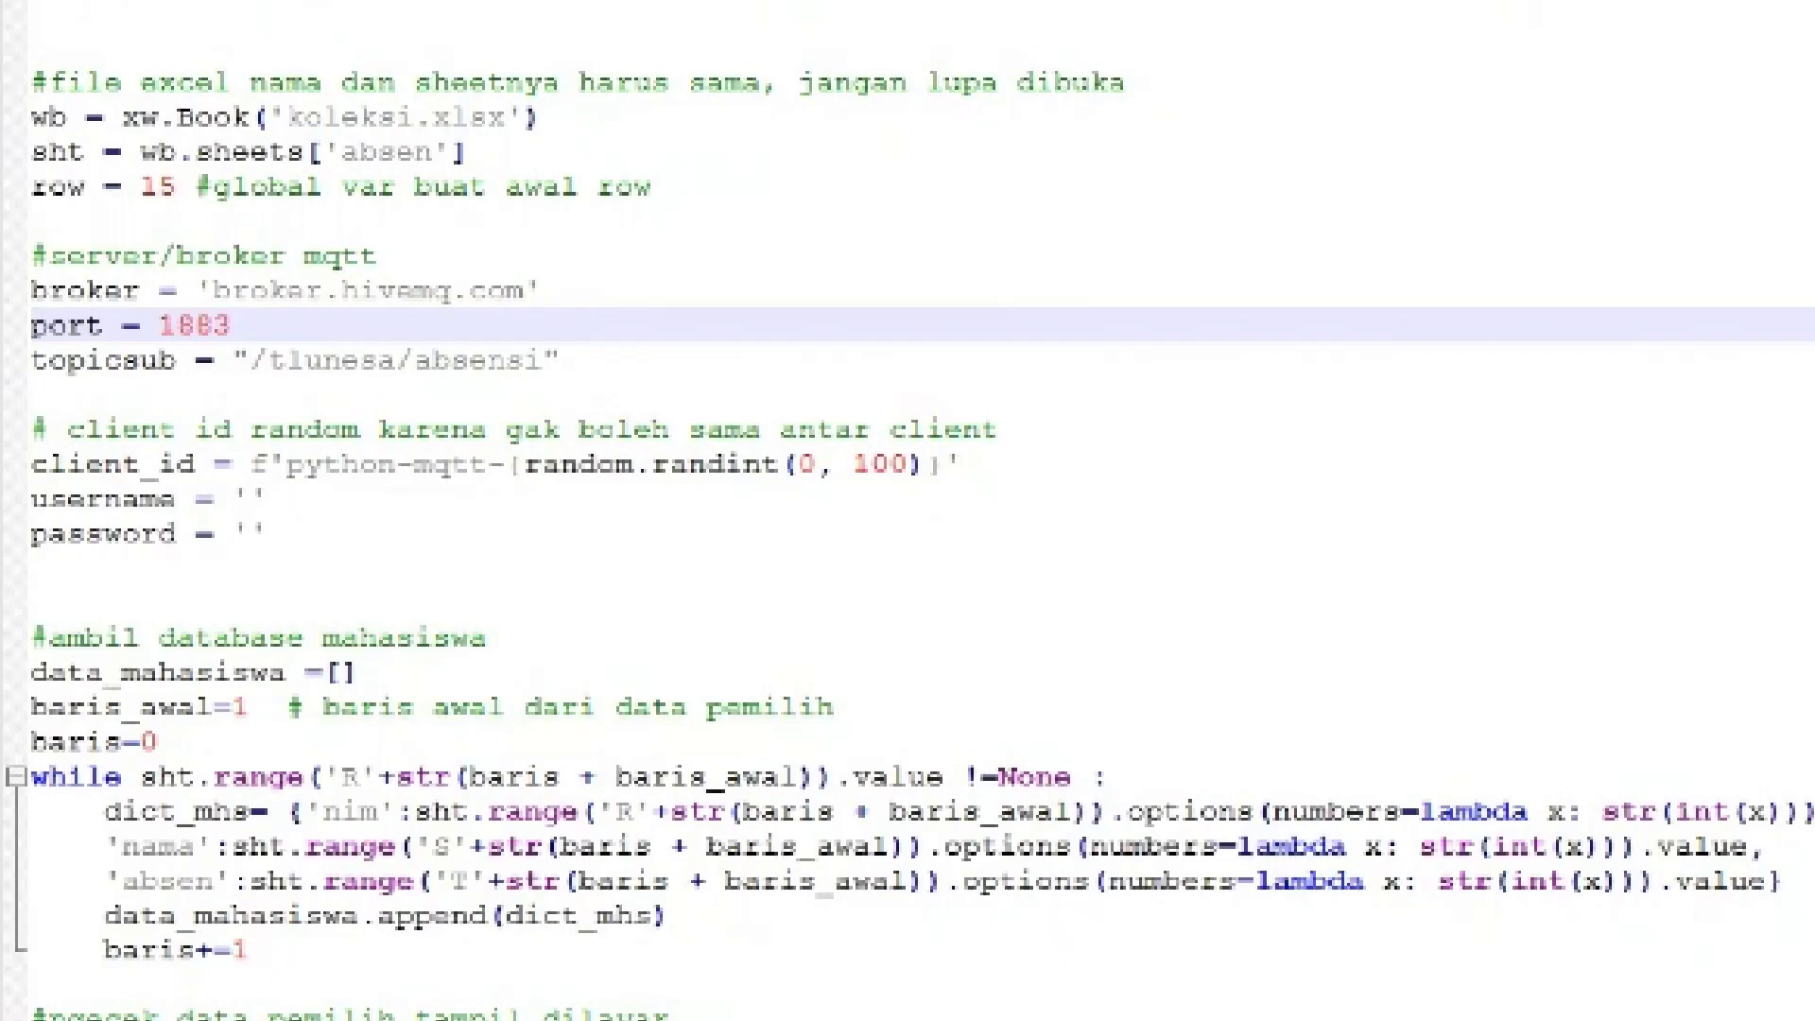
Glance at the collector console, then highlight to_excel's registered-student comment and its =='0' condition
key(alt+Tab)
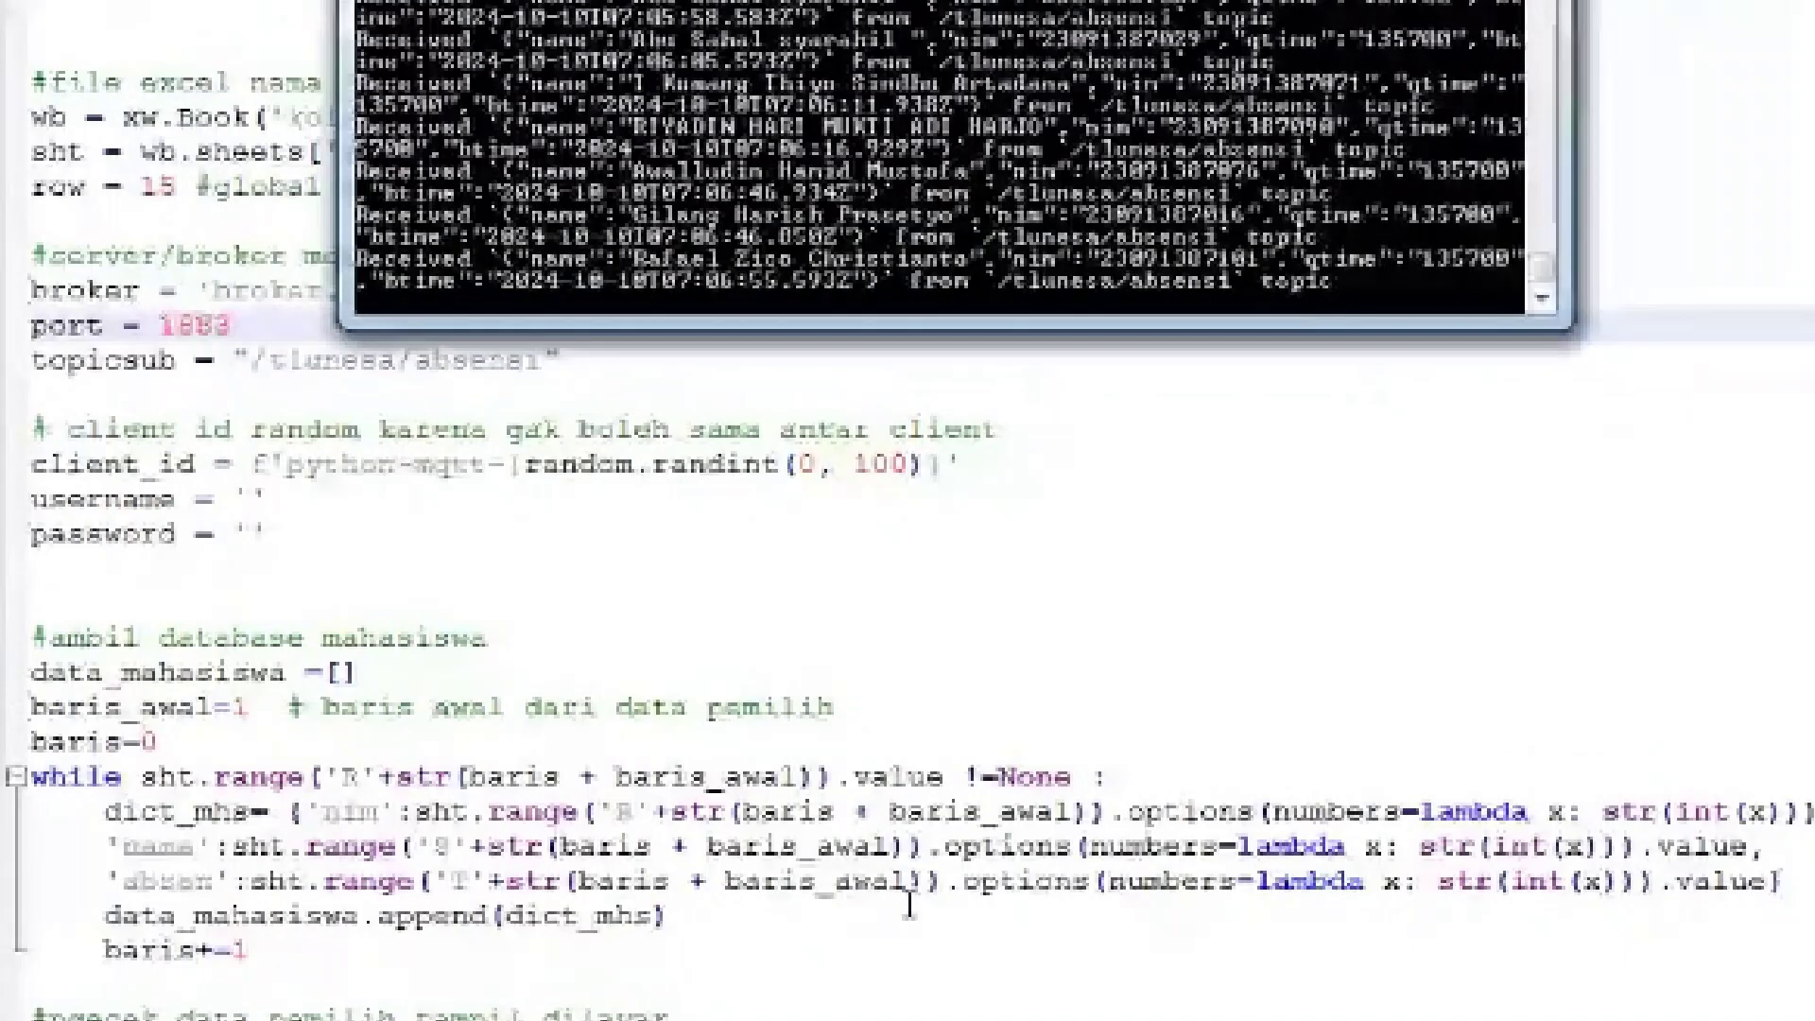
click(909, 904)
scroll(909, 904, down, 4)
scroll(907, 510, down, 1)
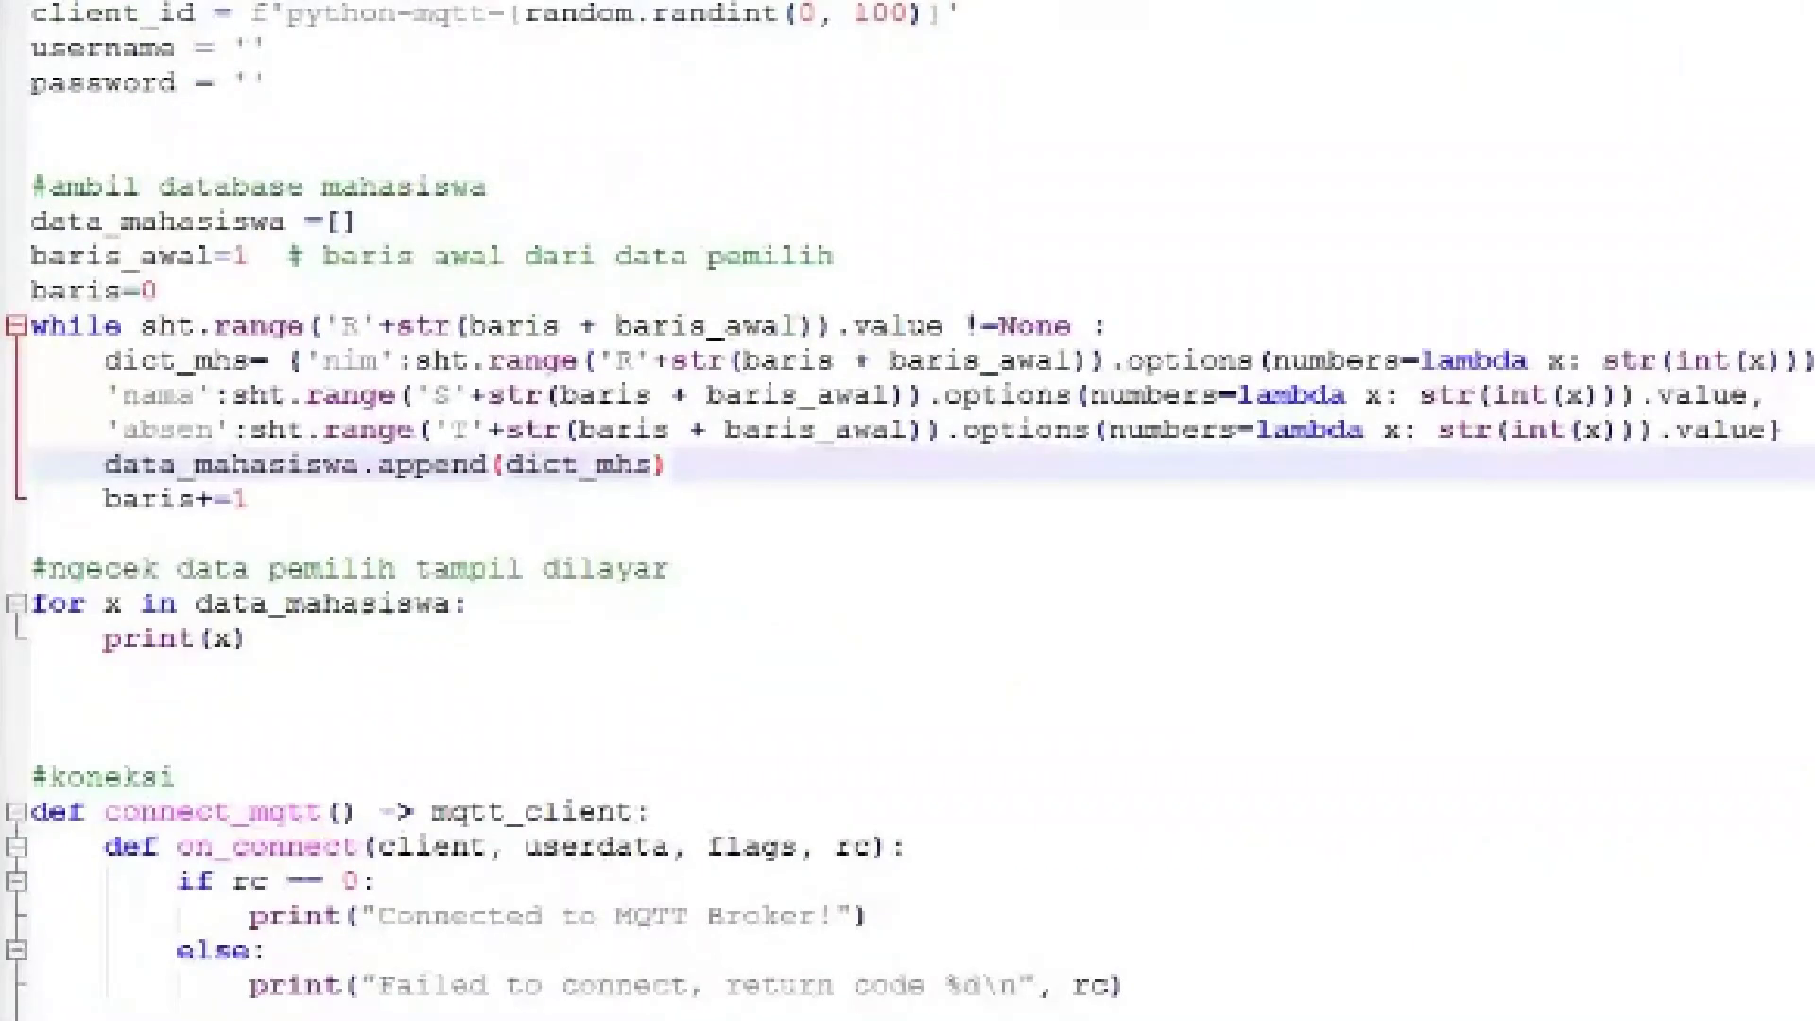
scroll(908, 511, down, 1)
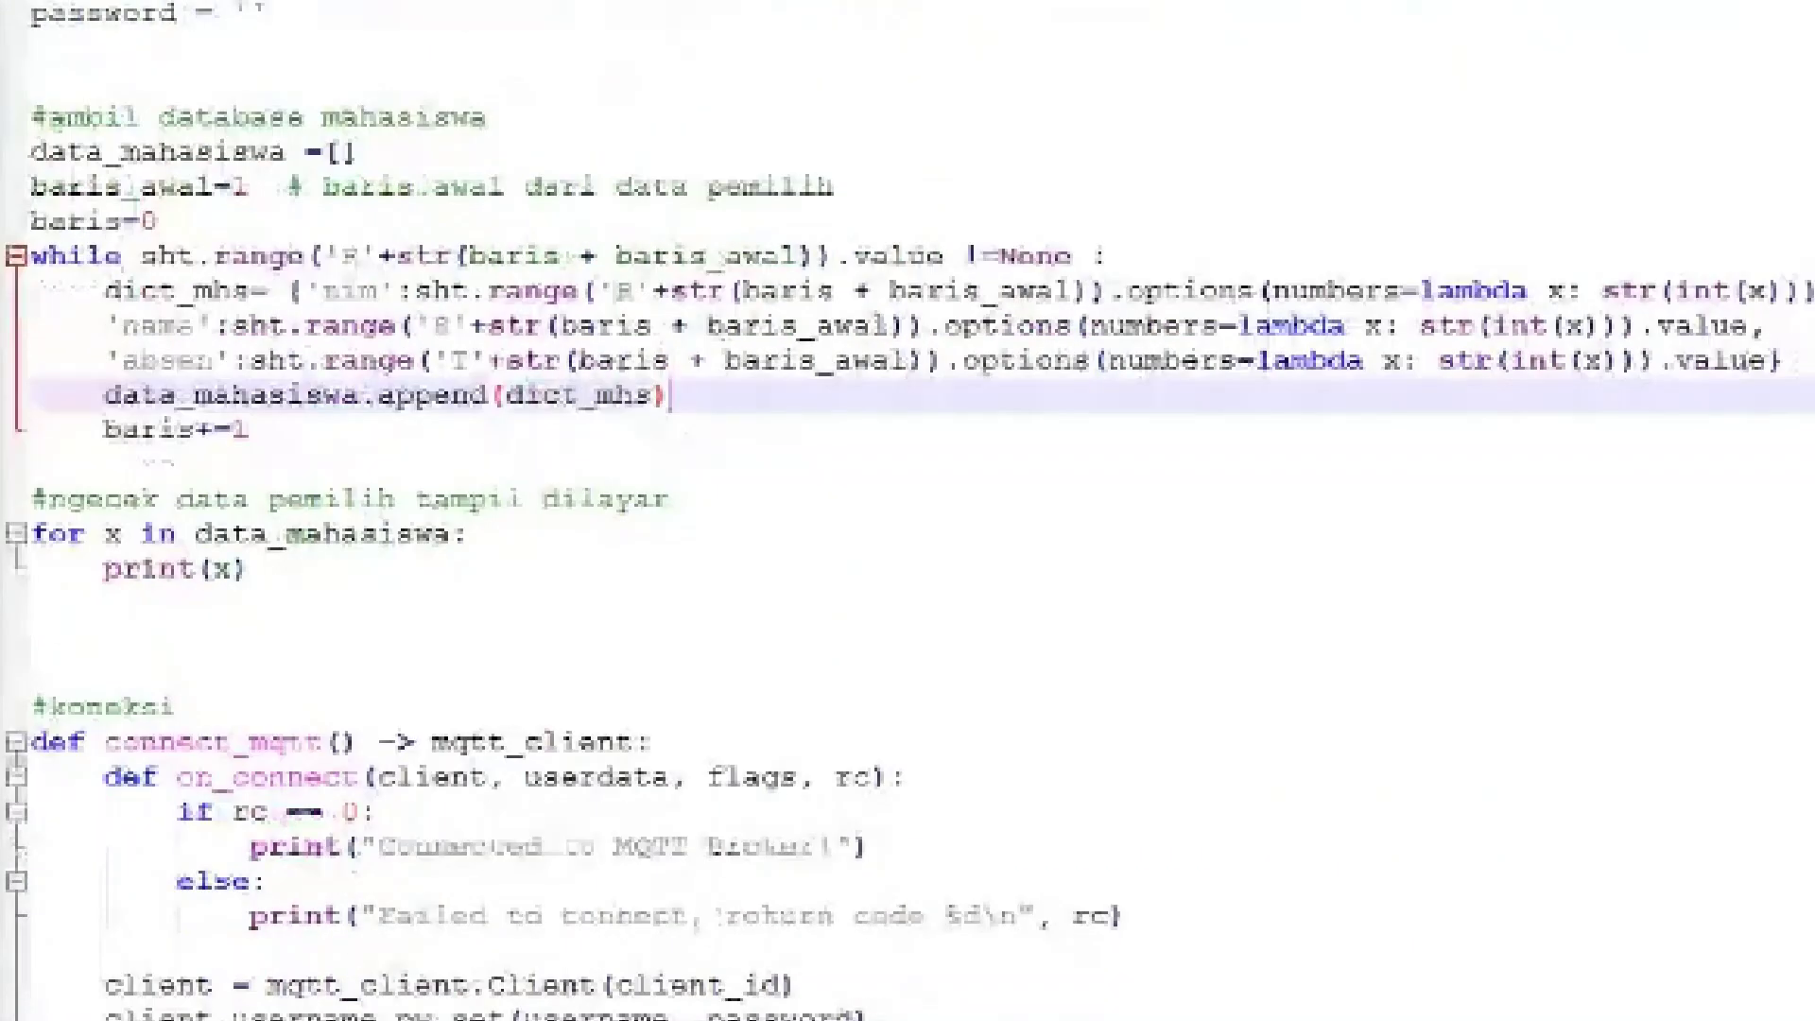
scroll(907, 511, down, 1)
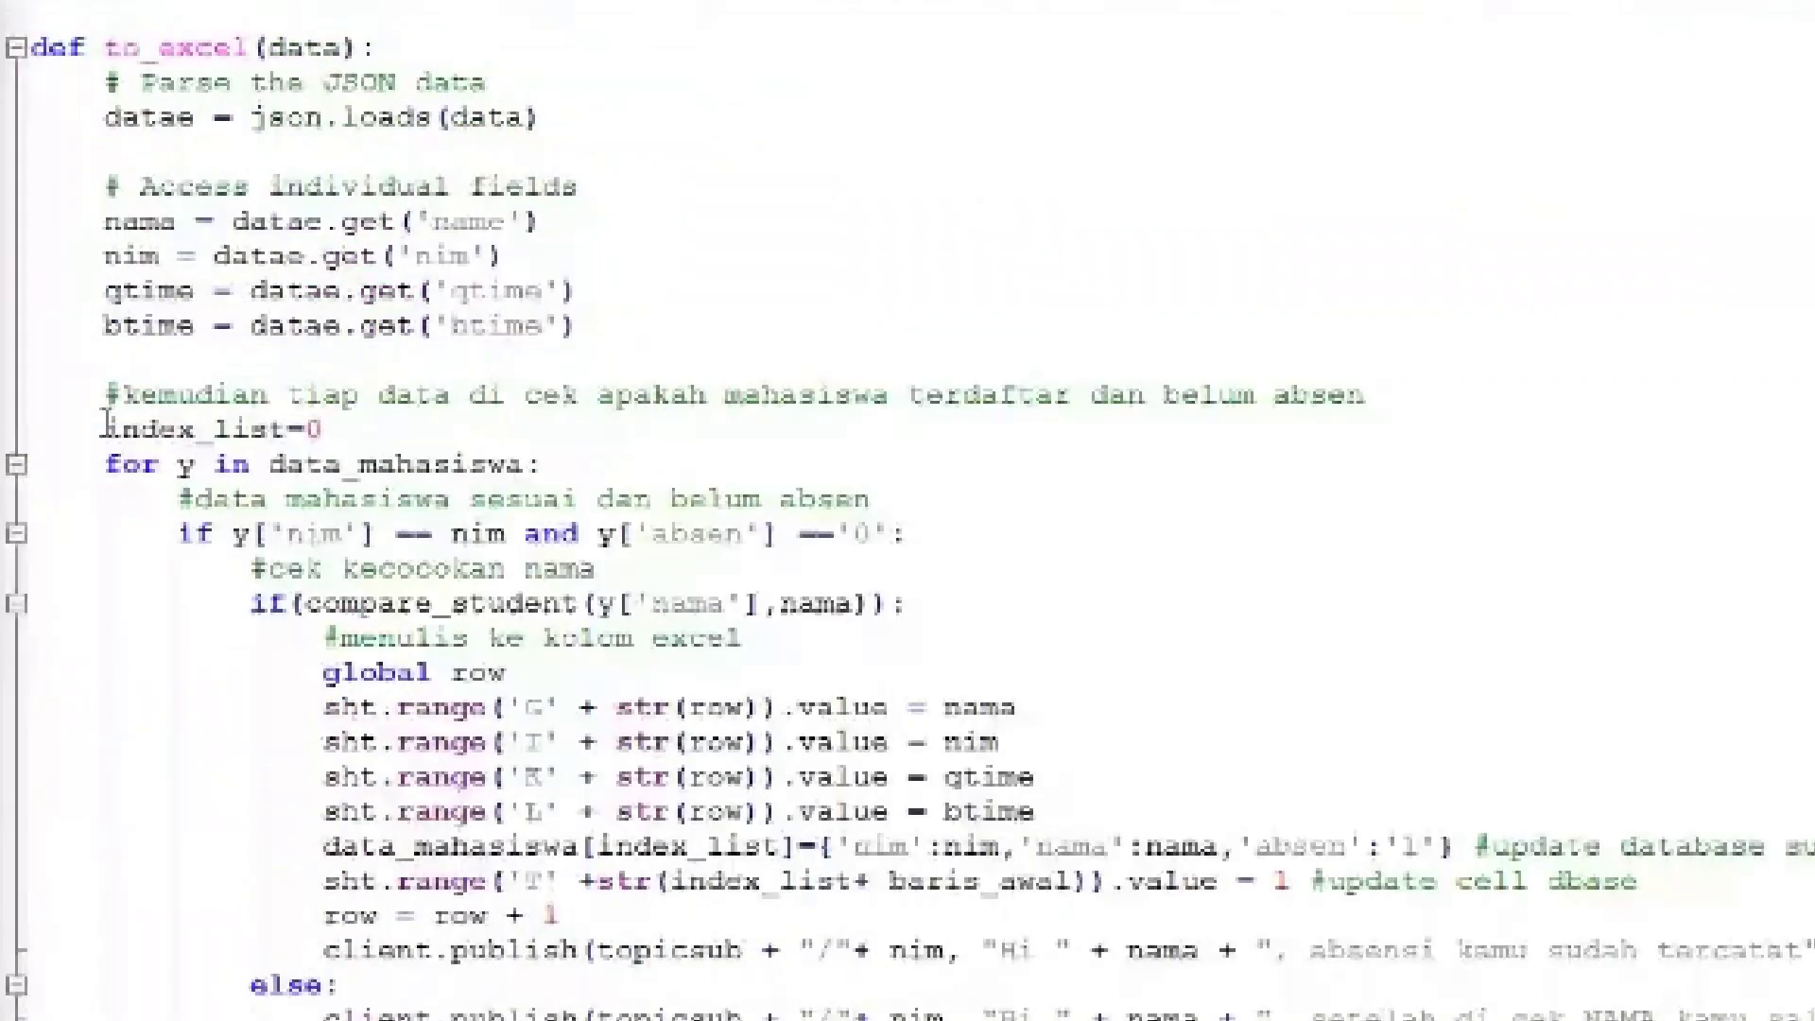
drag(100, 395, 1036, 506)
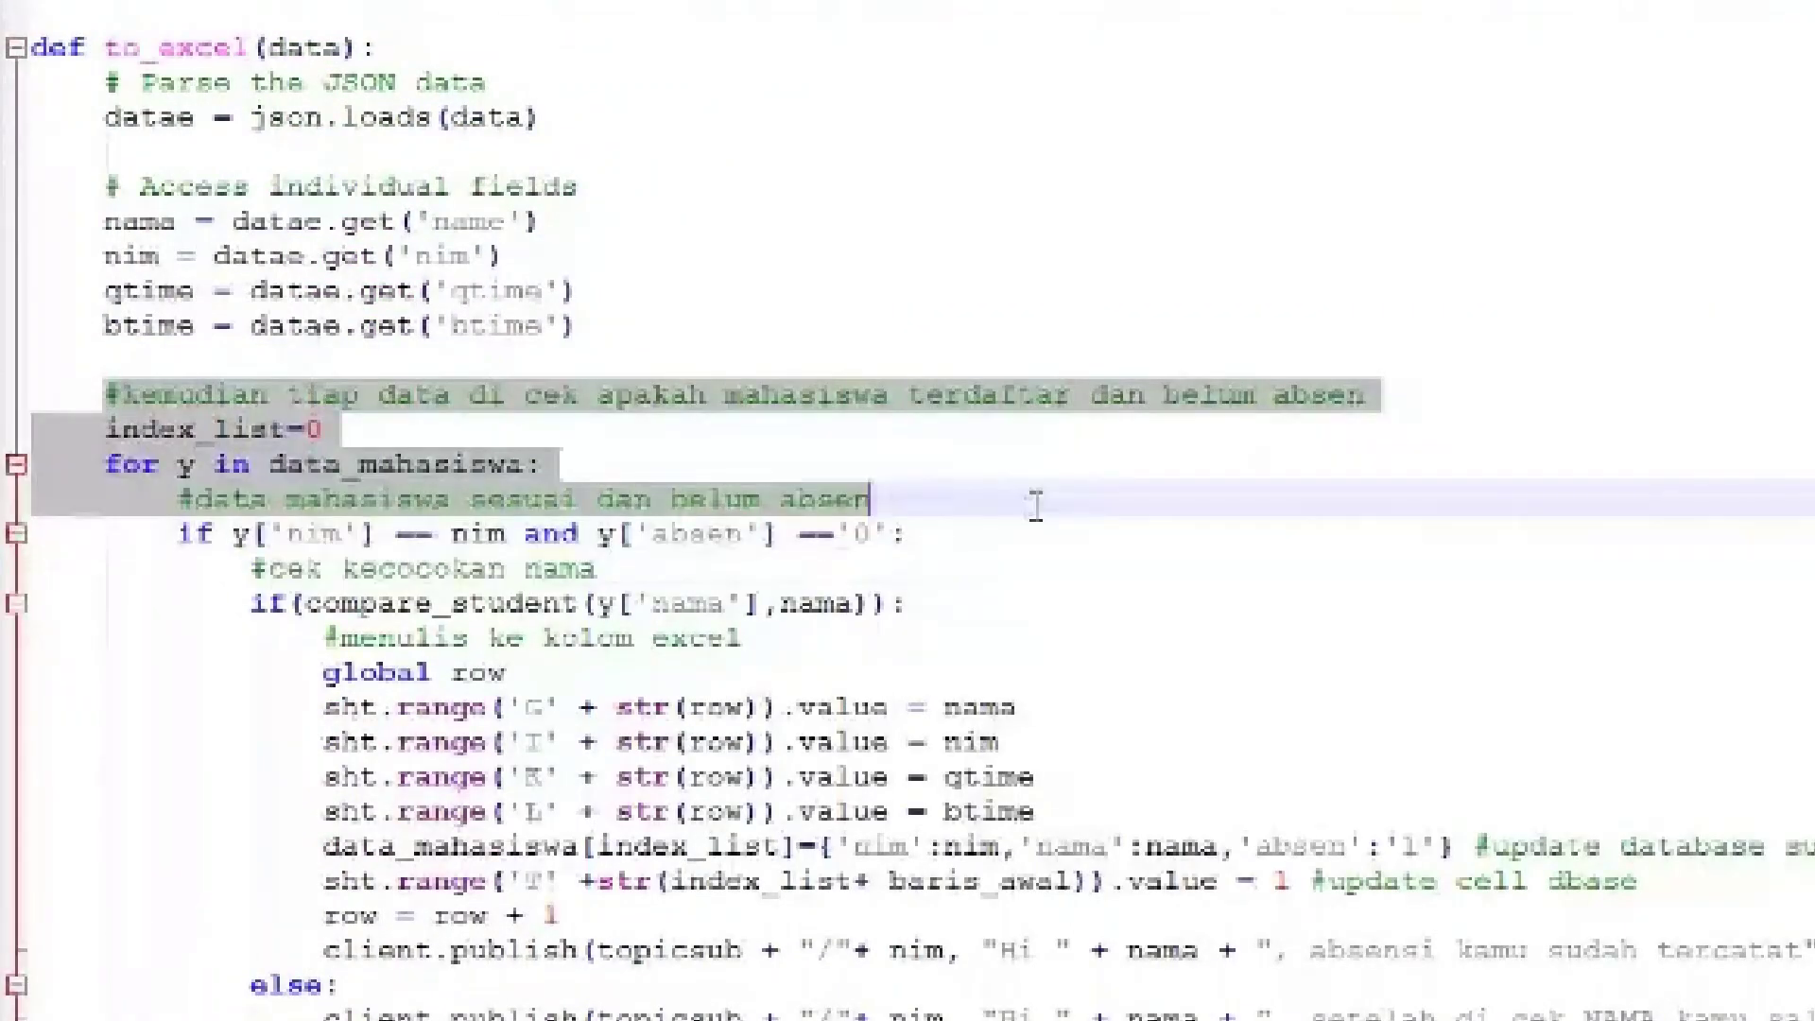
drag(924, 534, 780, 534)
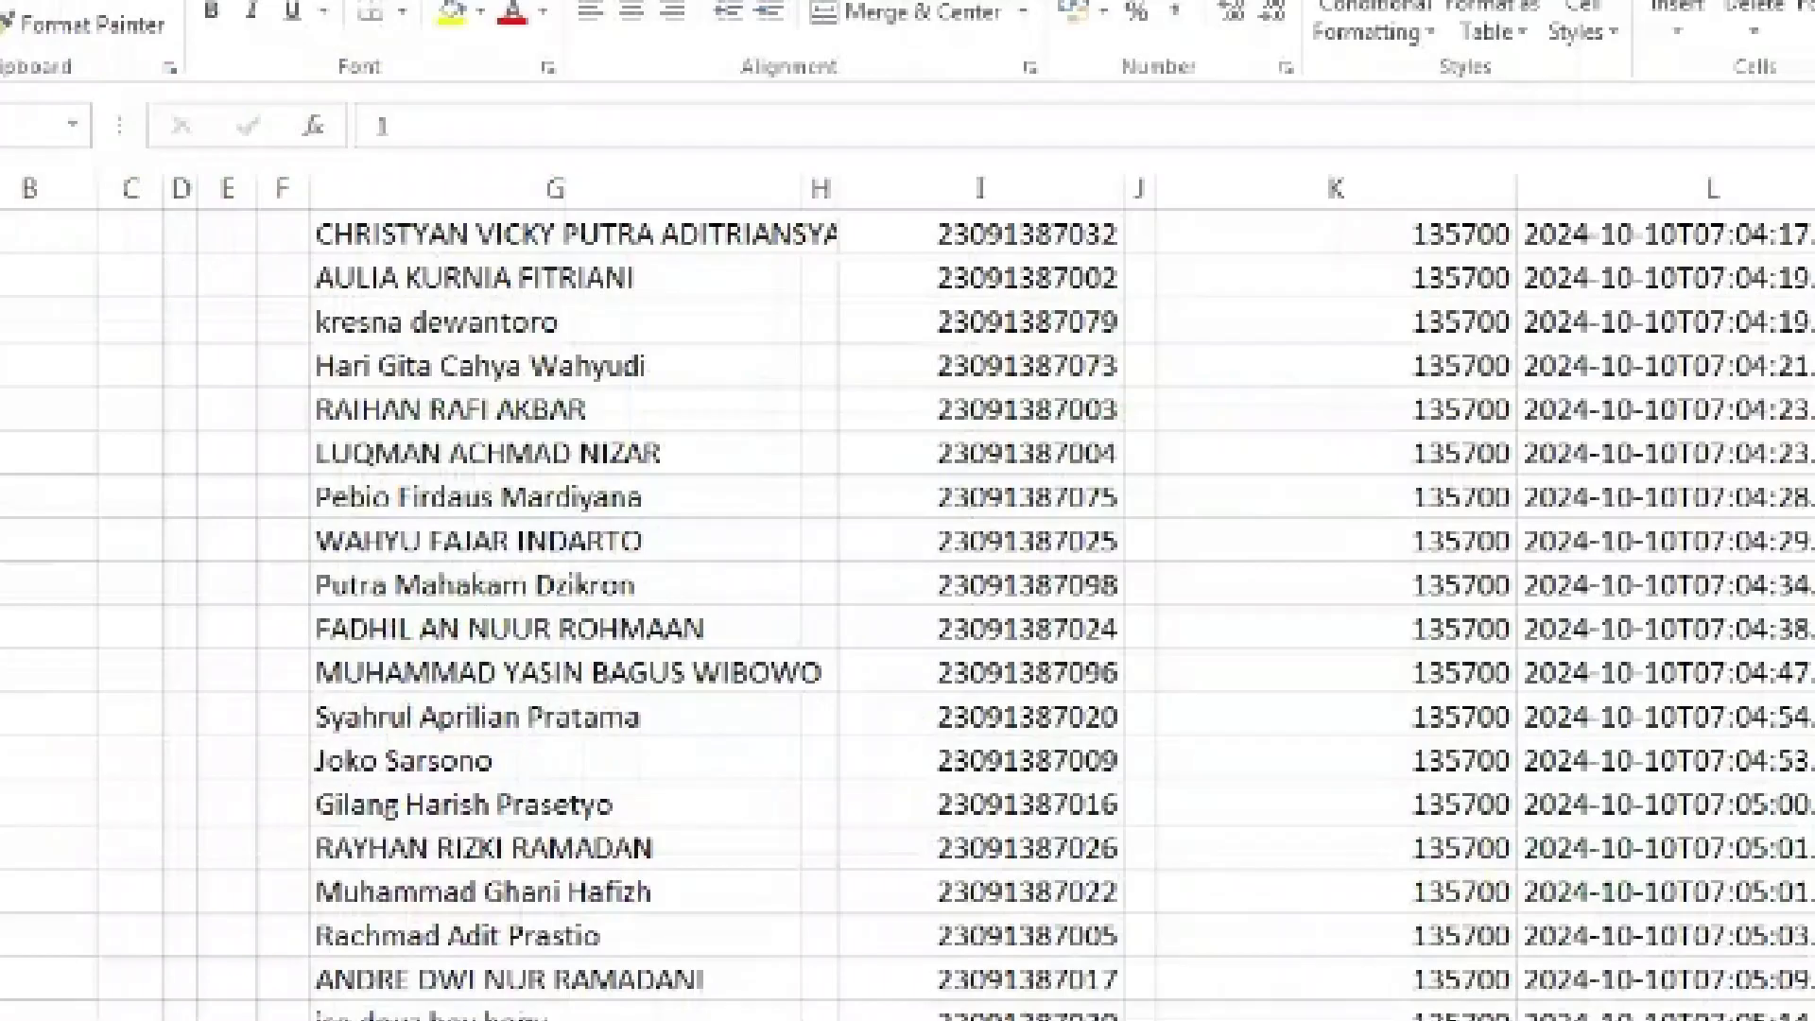
Look over the newly logged names at the end of column G
scroll(908, 614, up, 10)
scroll(450, 628, down, 1)
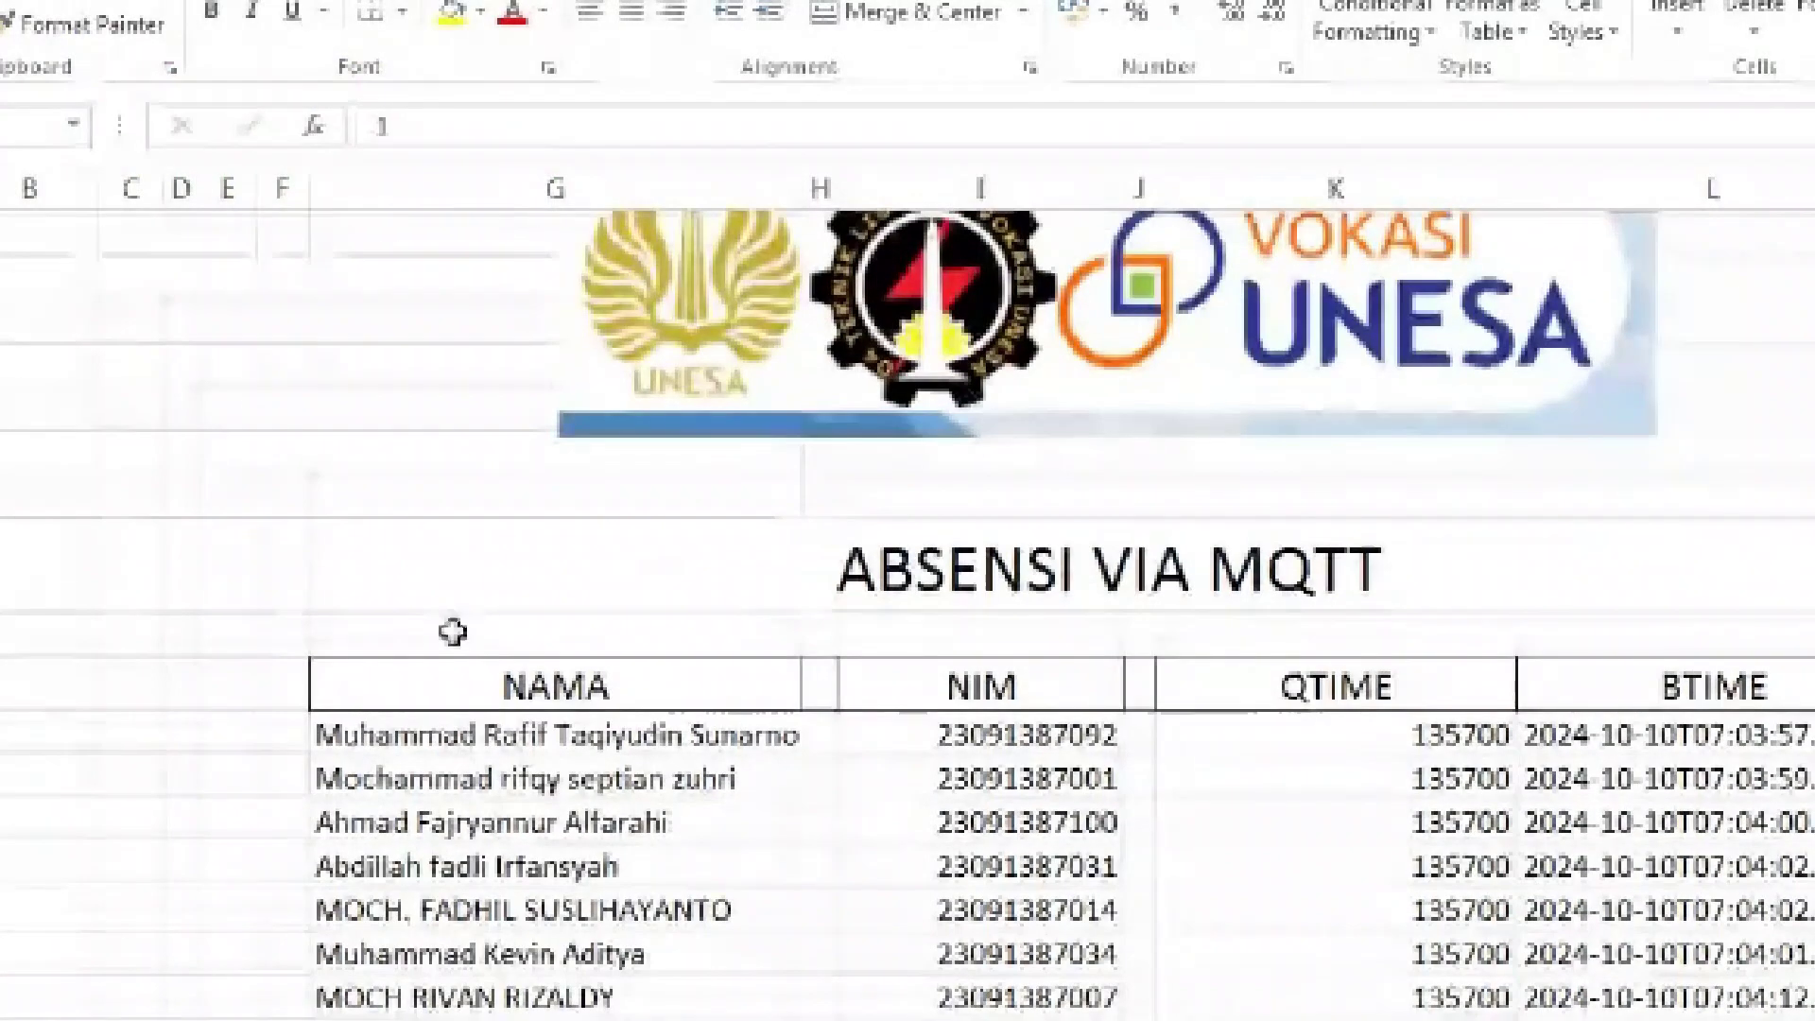
drag(357, 735, 507, 871)
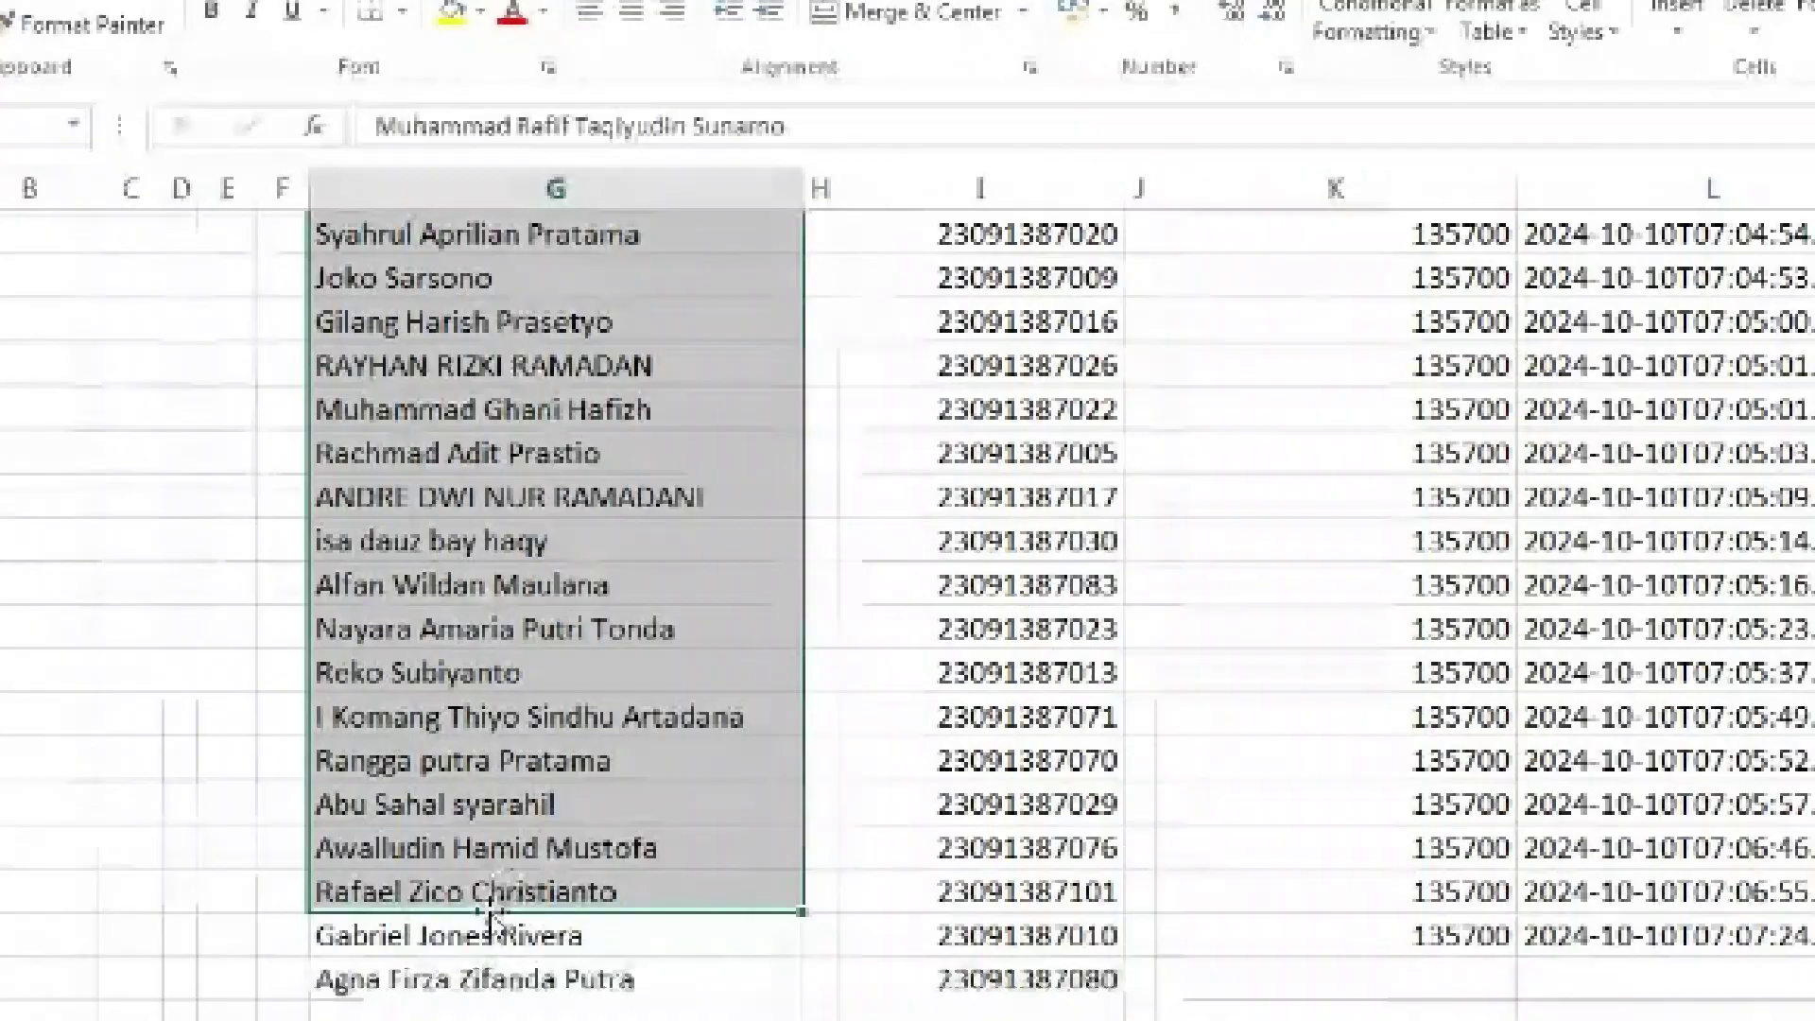
click(473, 936)
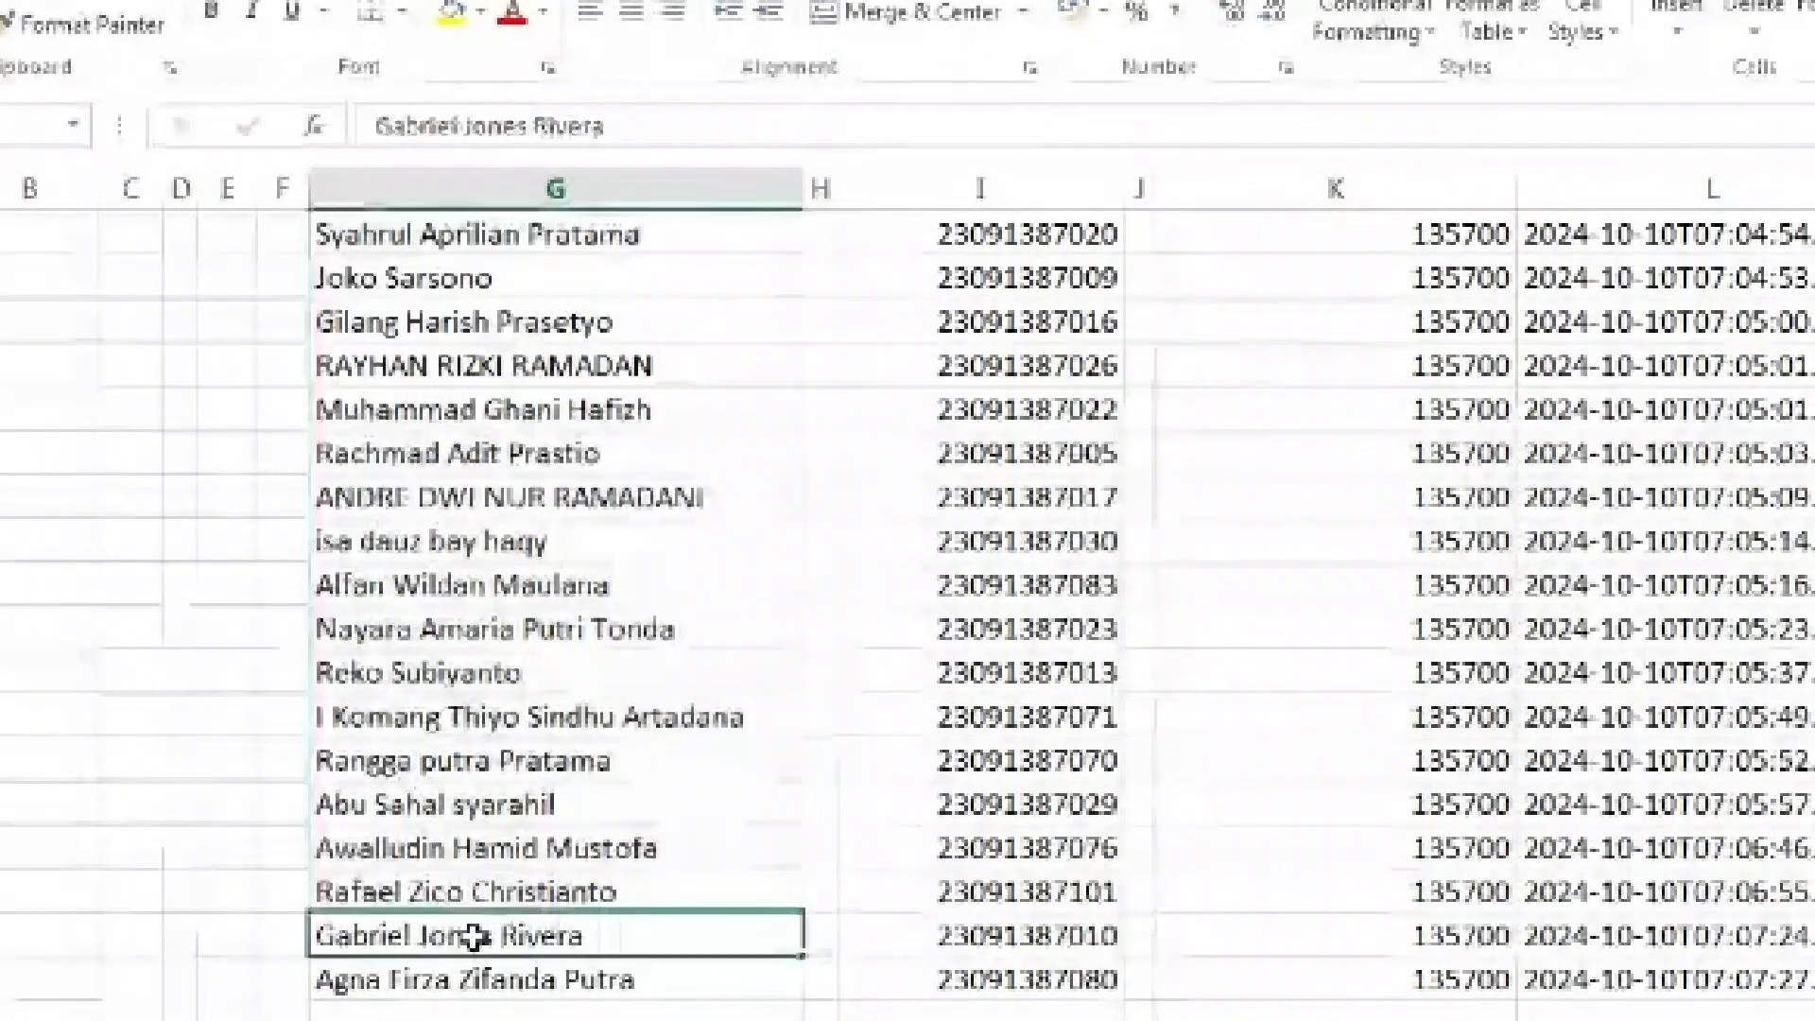
click(458, 978)
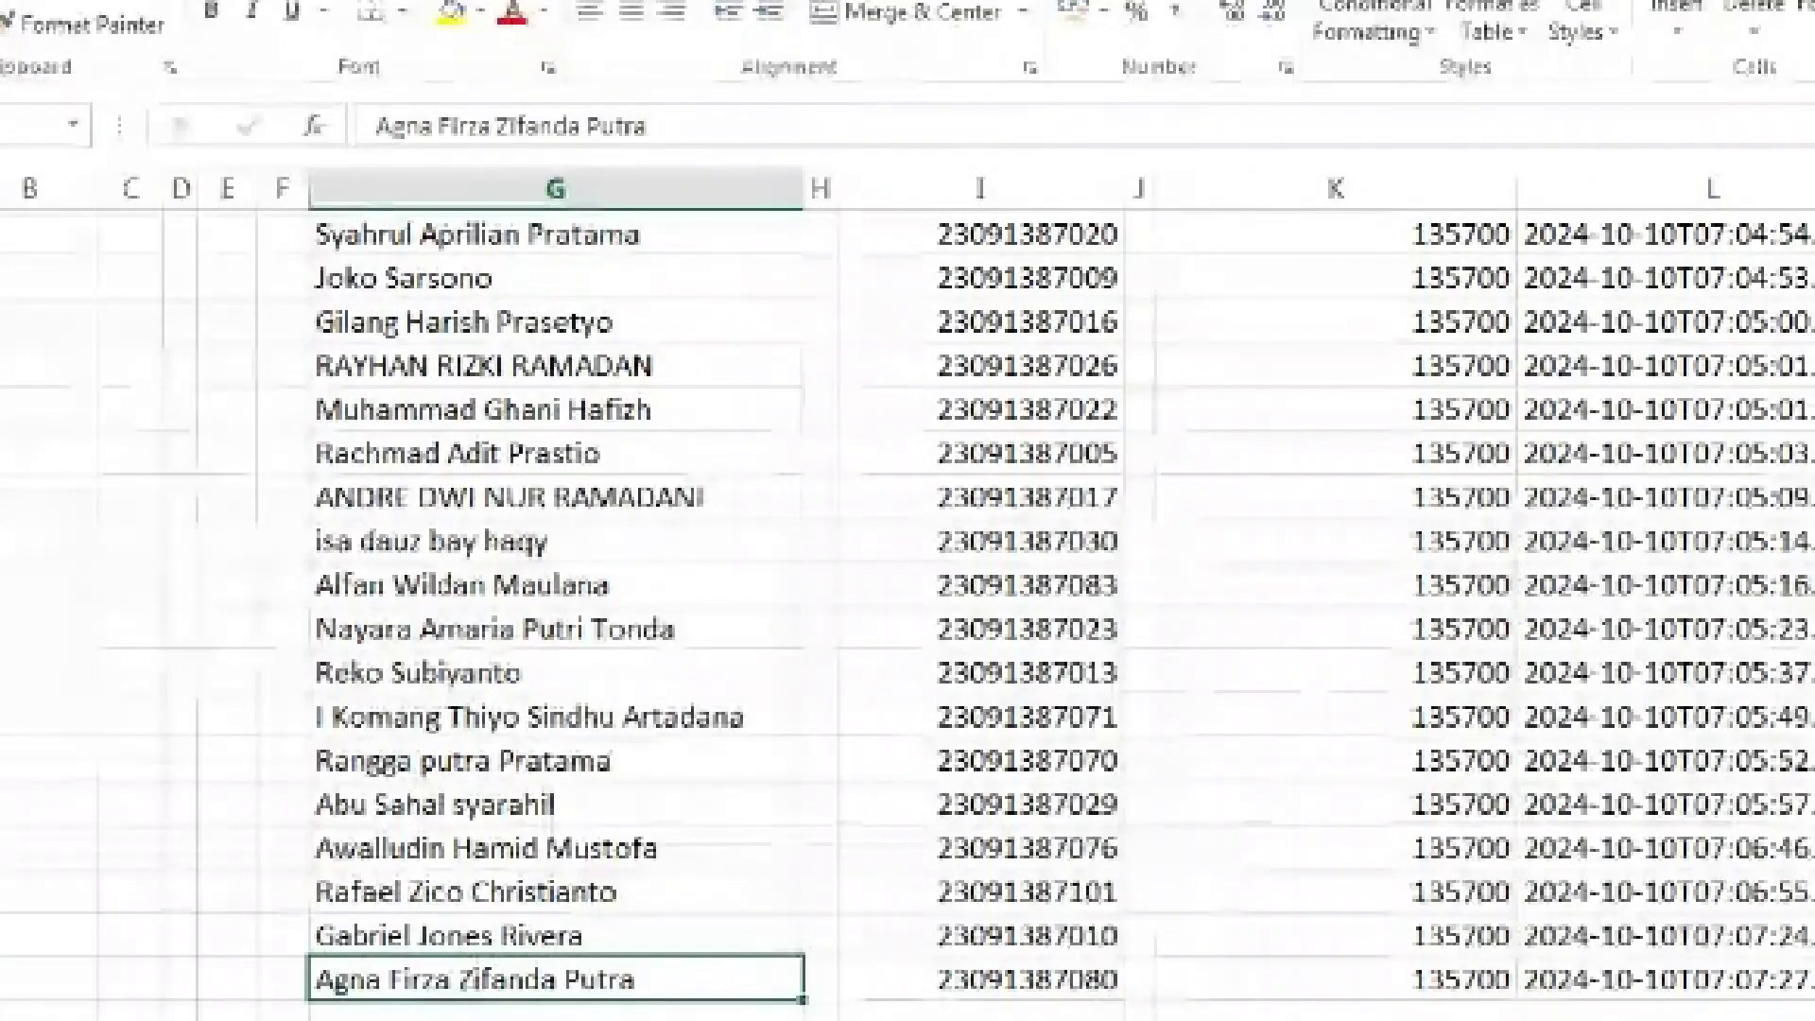
Select the first six students' 1/0 attendance flags in column T, then return to the NAMA/NIM columns
scroll(907, 605, right, 6)
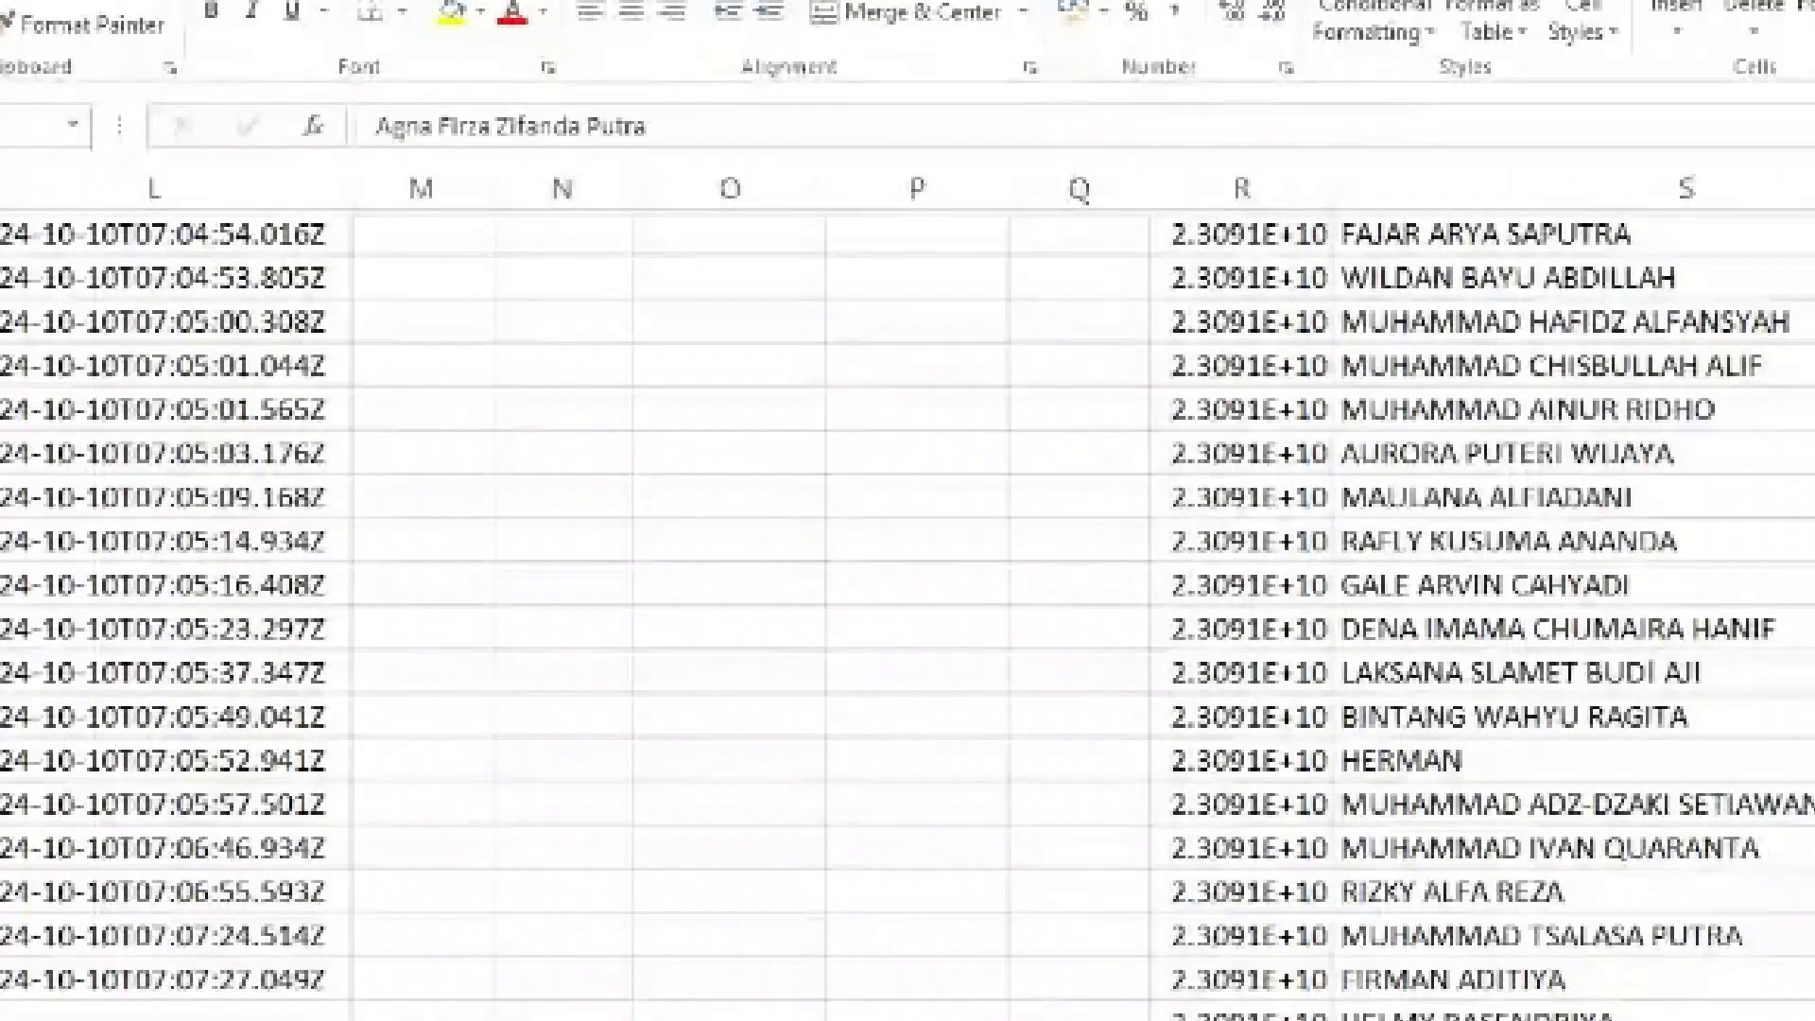
scroll(907, 605, up, 6)
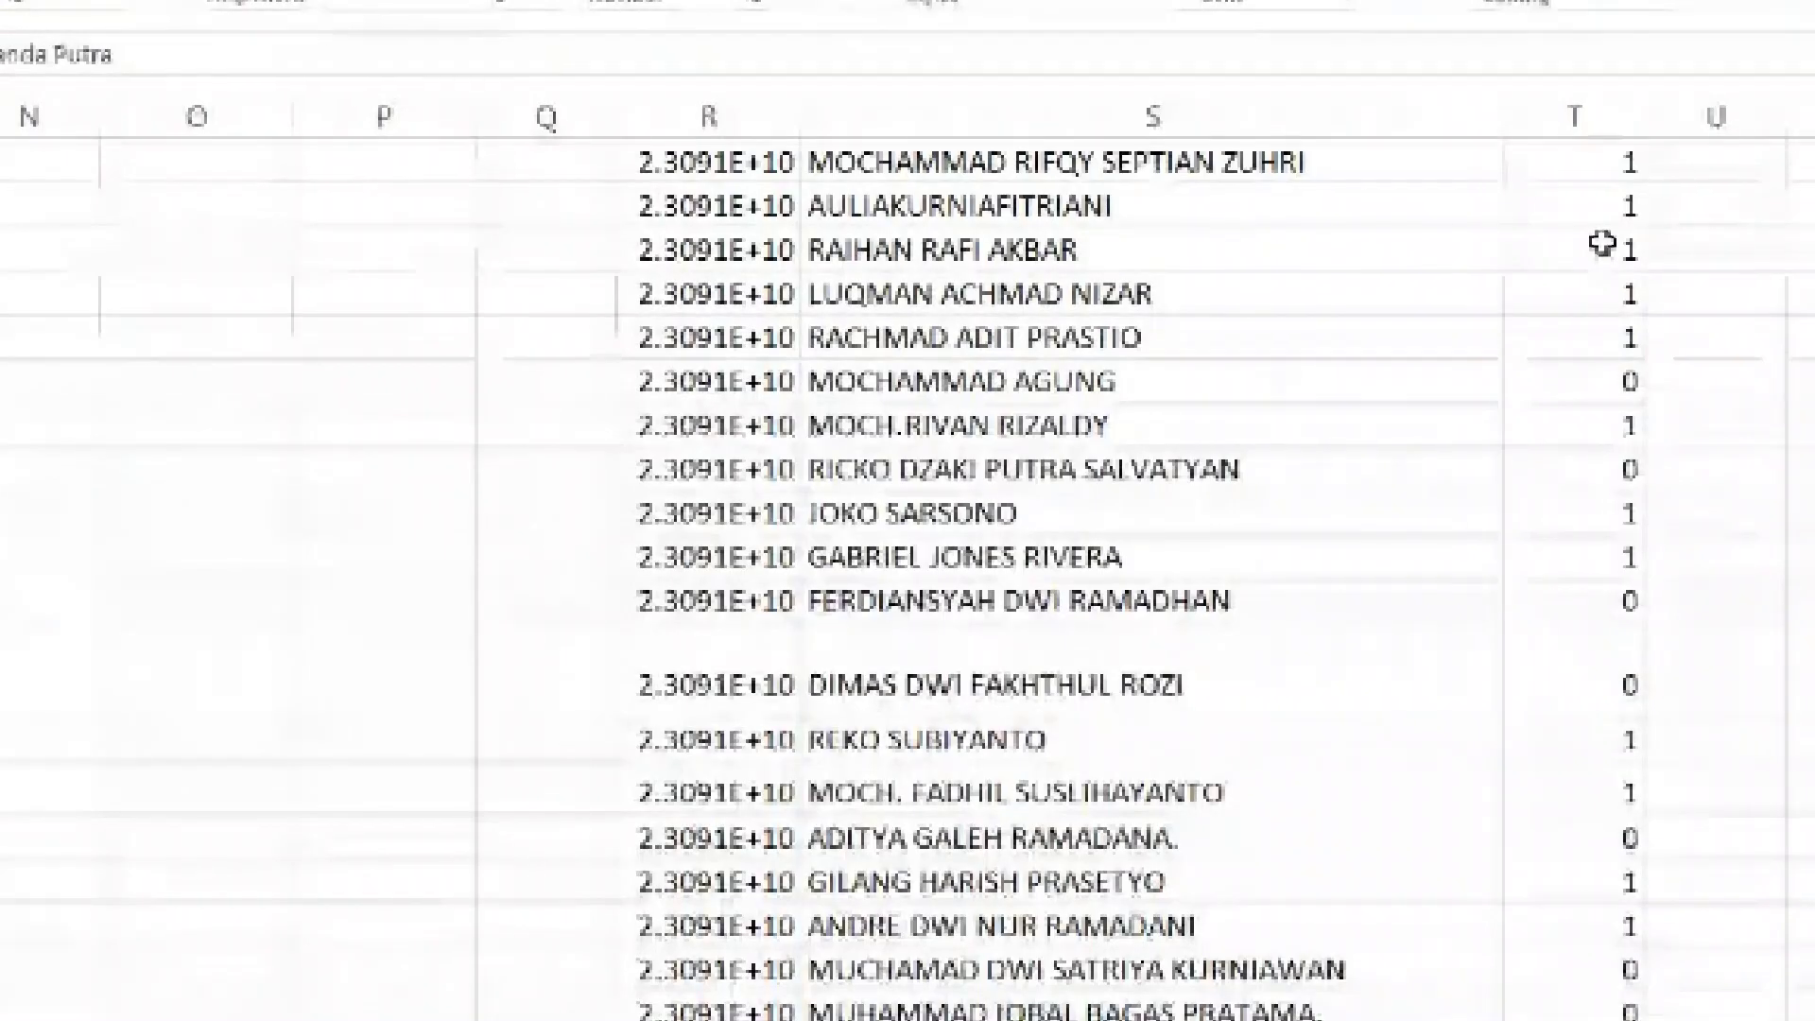
drag(1613, 167, 1610, 357)
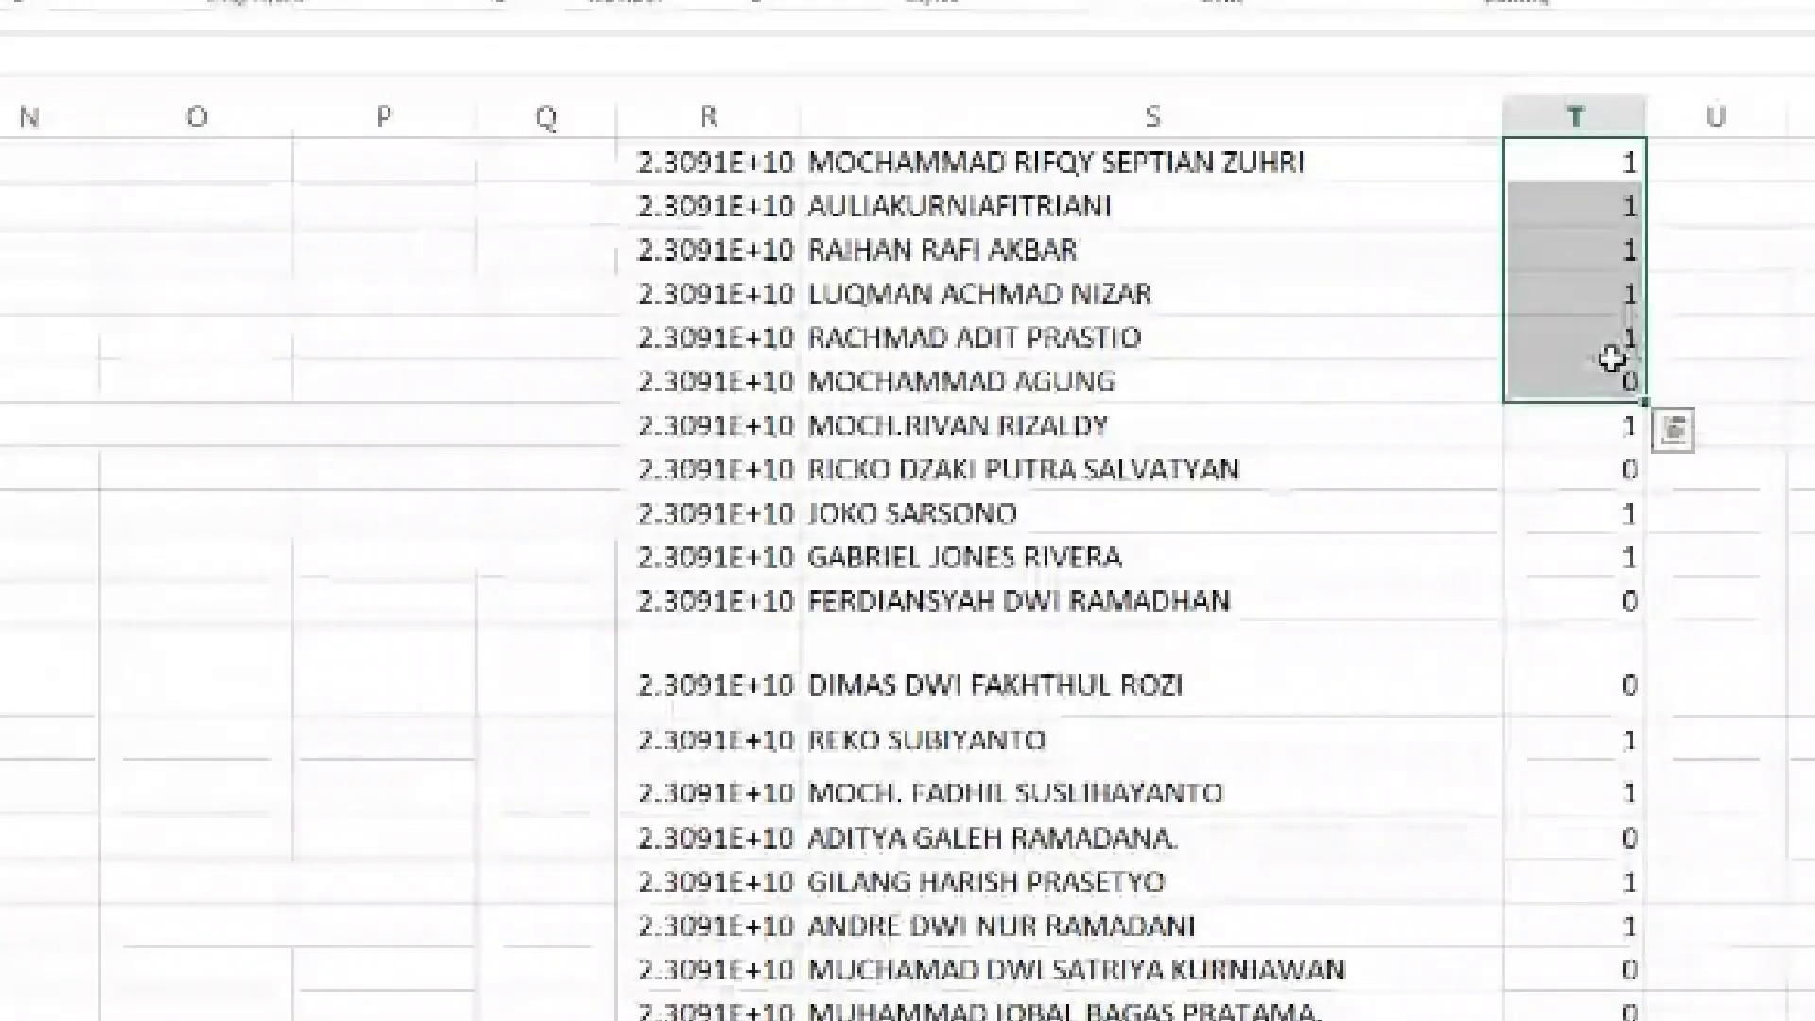
click(1596, 378)
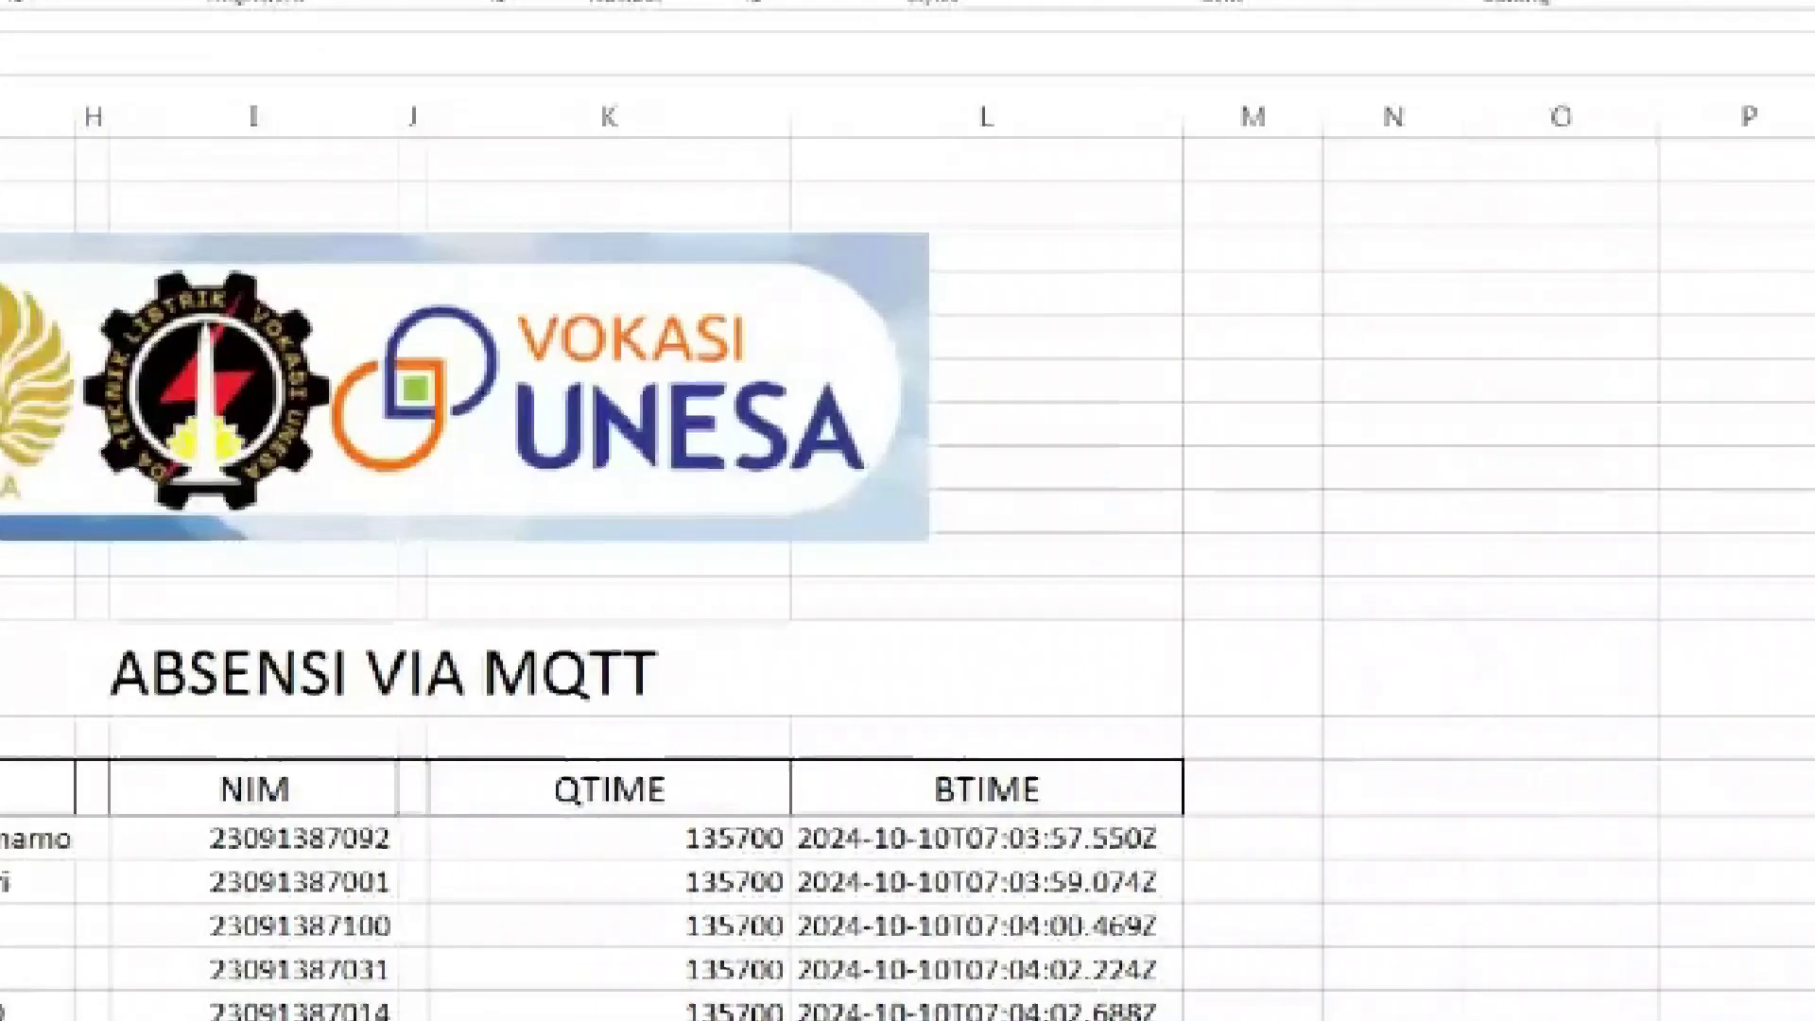
scroll(907, 567, left, 3)
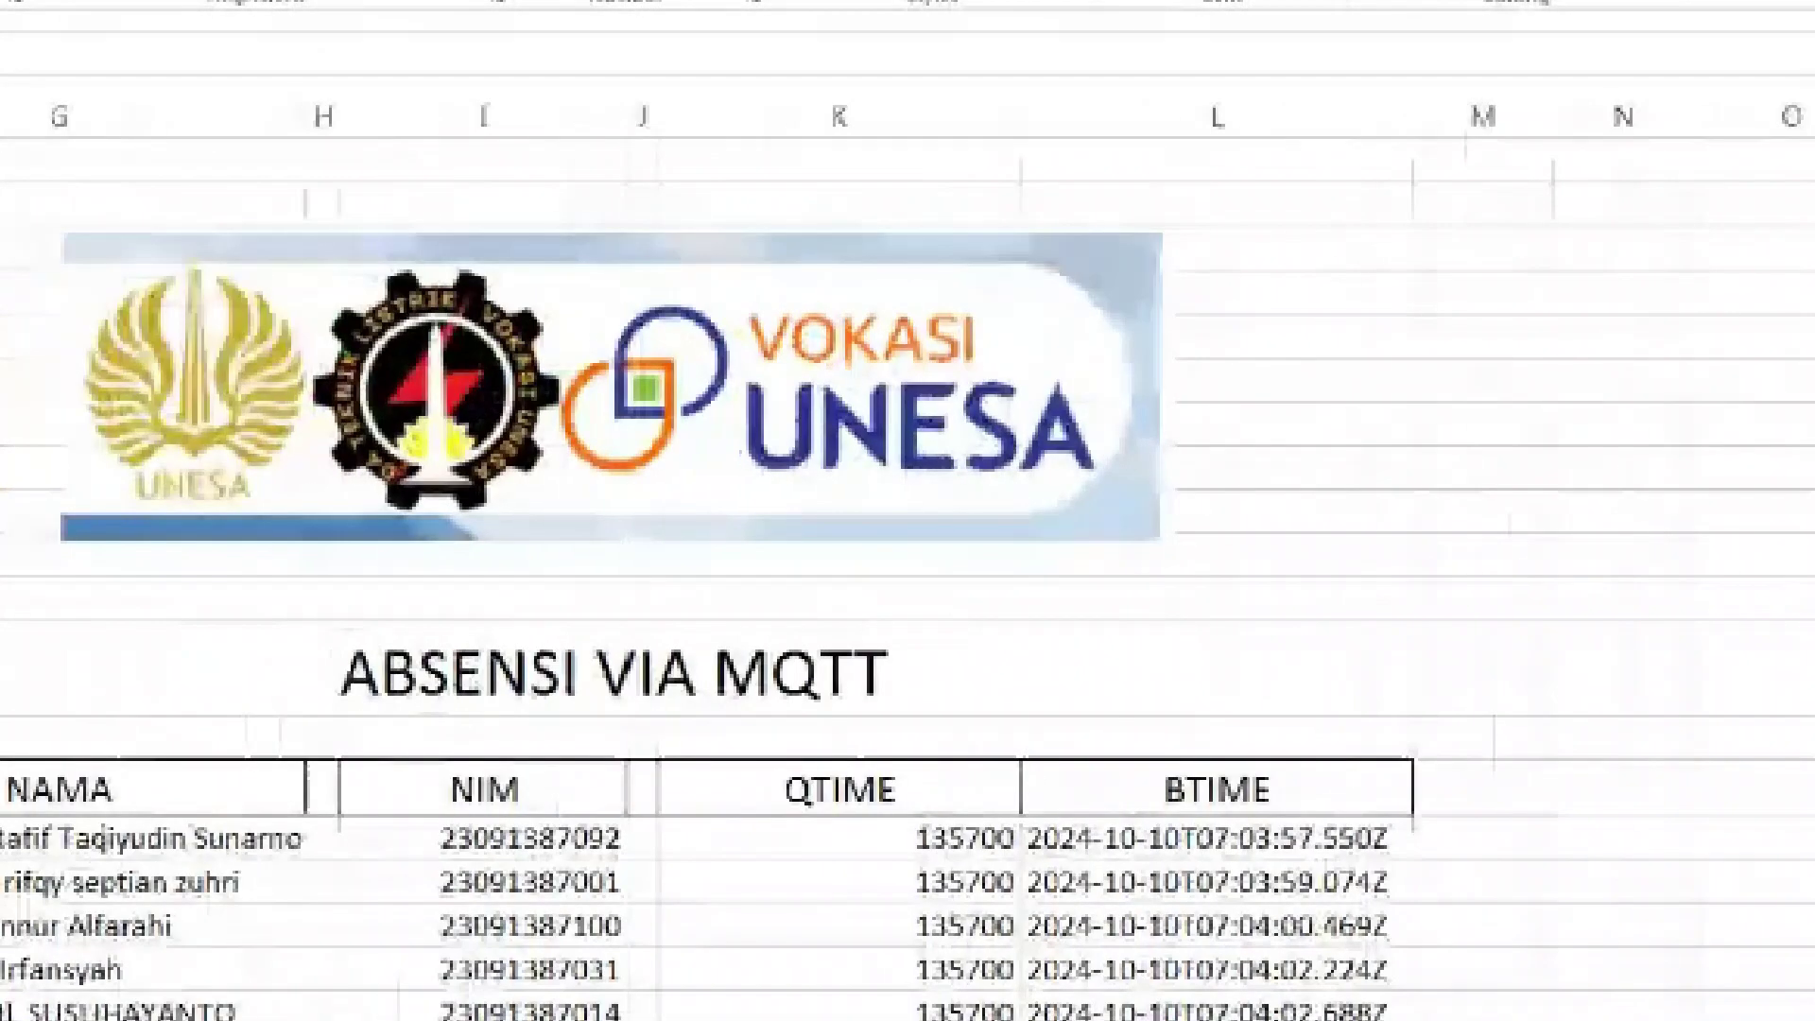
Highlight the if(compare_student(...)) name-matching line in the to_excel loop
drag(1807, 204, 1807, 223)
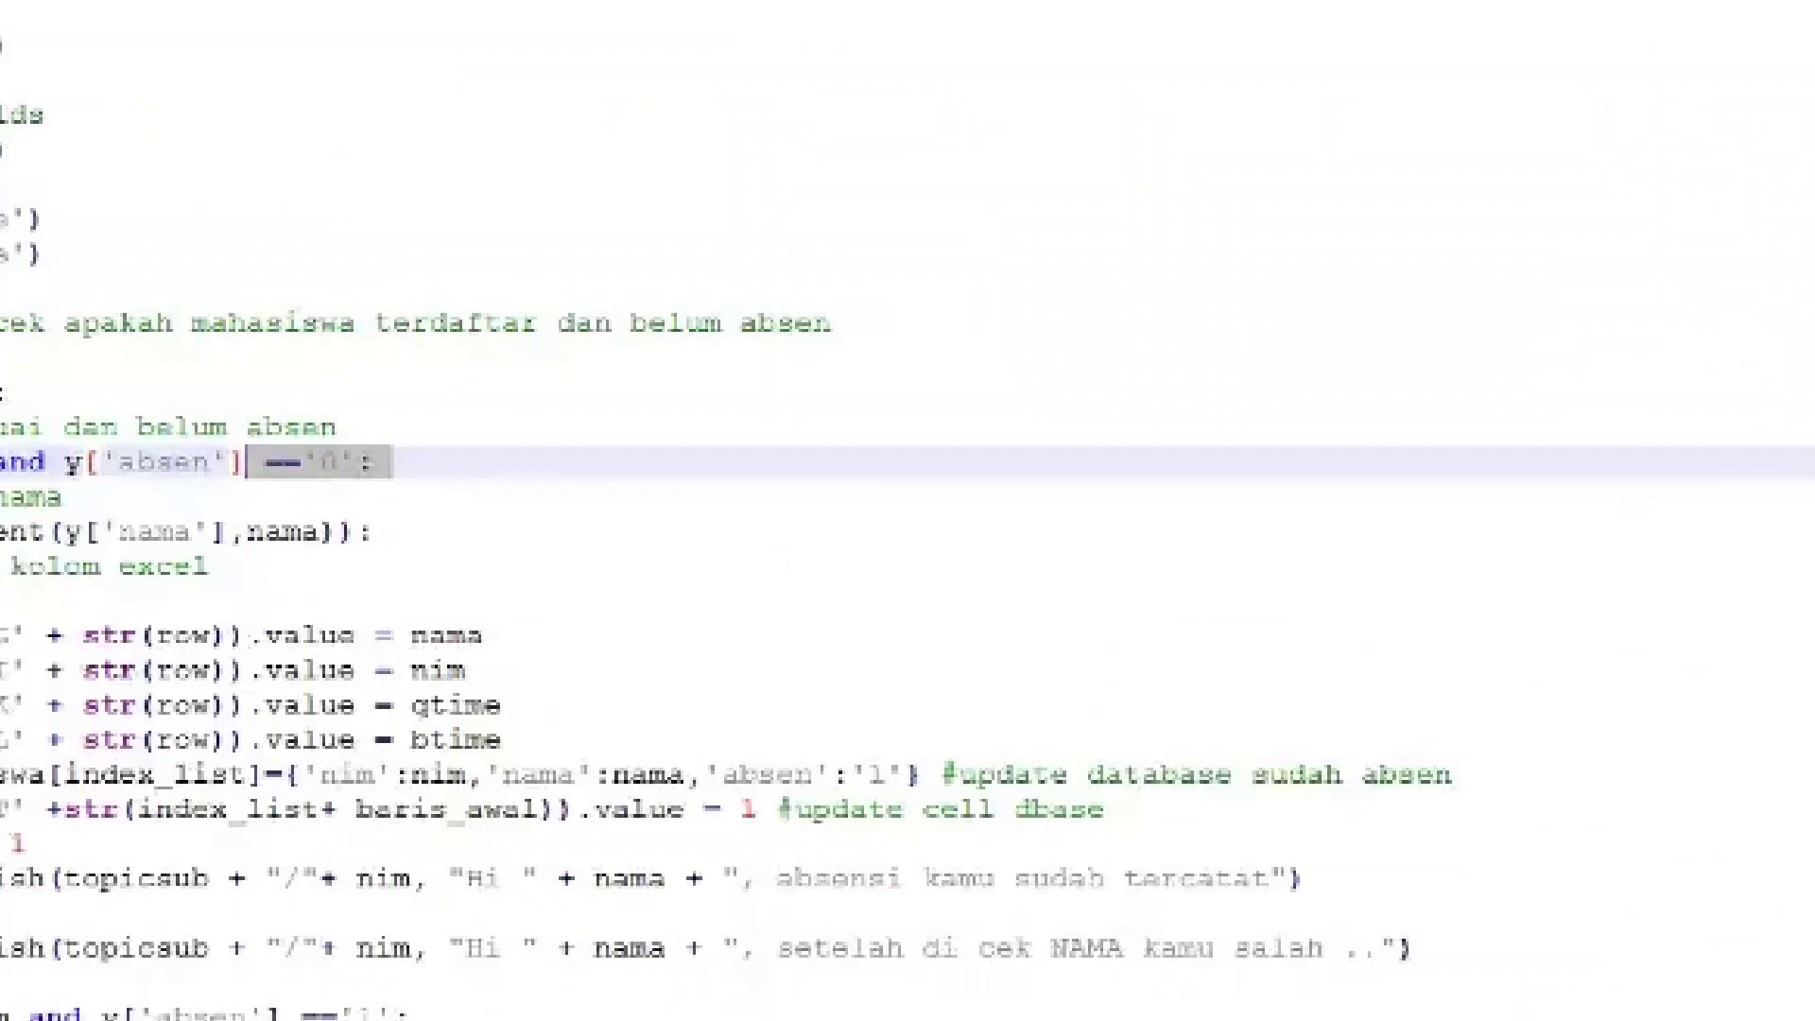
scroll(907, 510, down, 2)
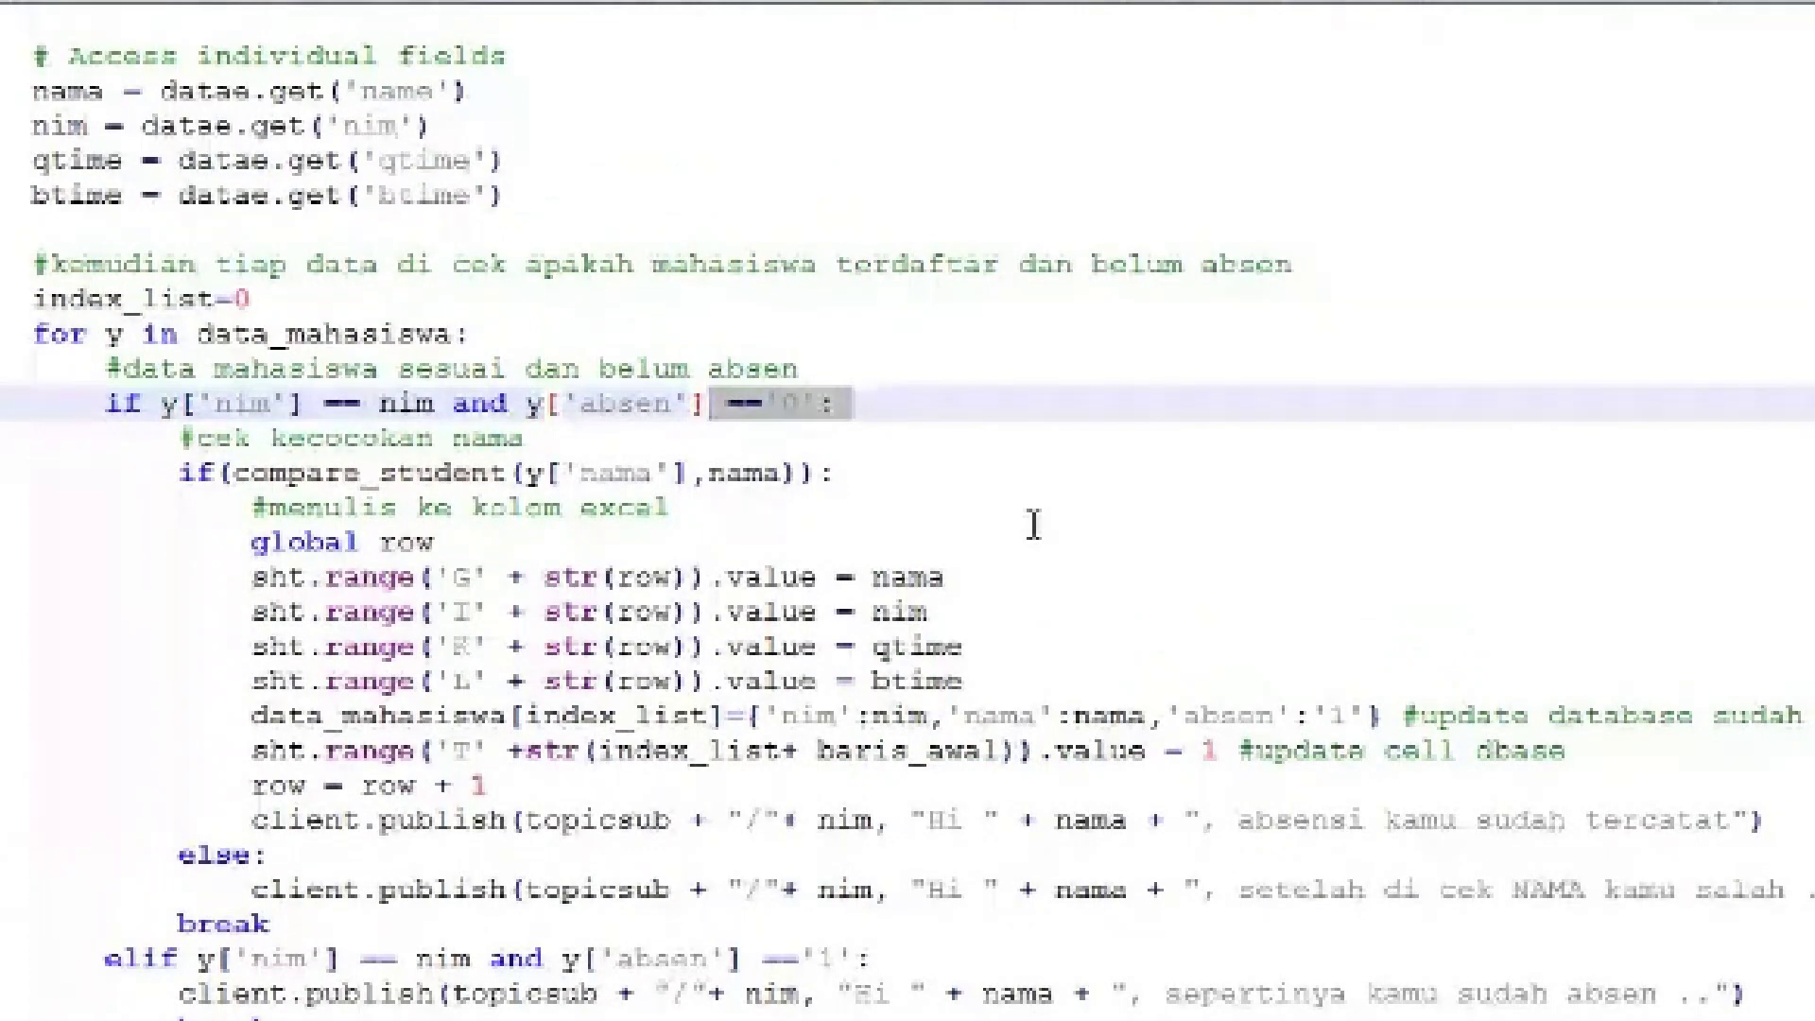
click(187, 471)
drag(187, 471, 1740, 502)
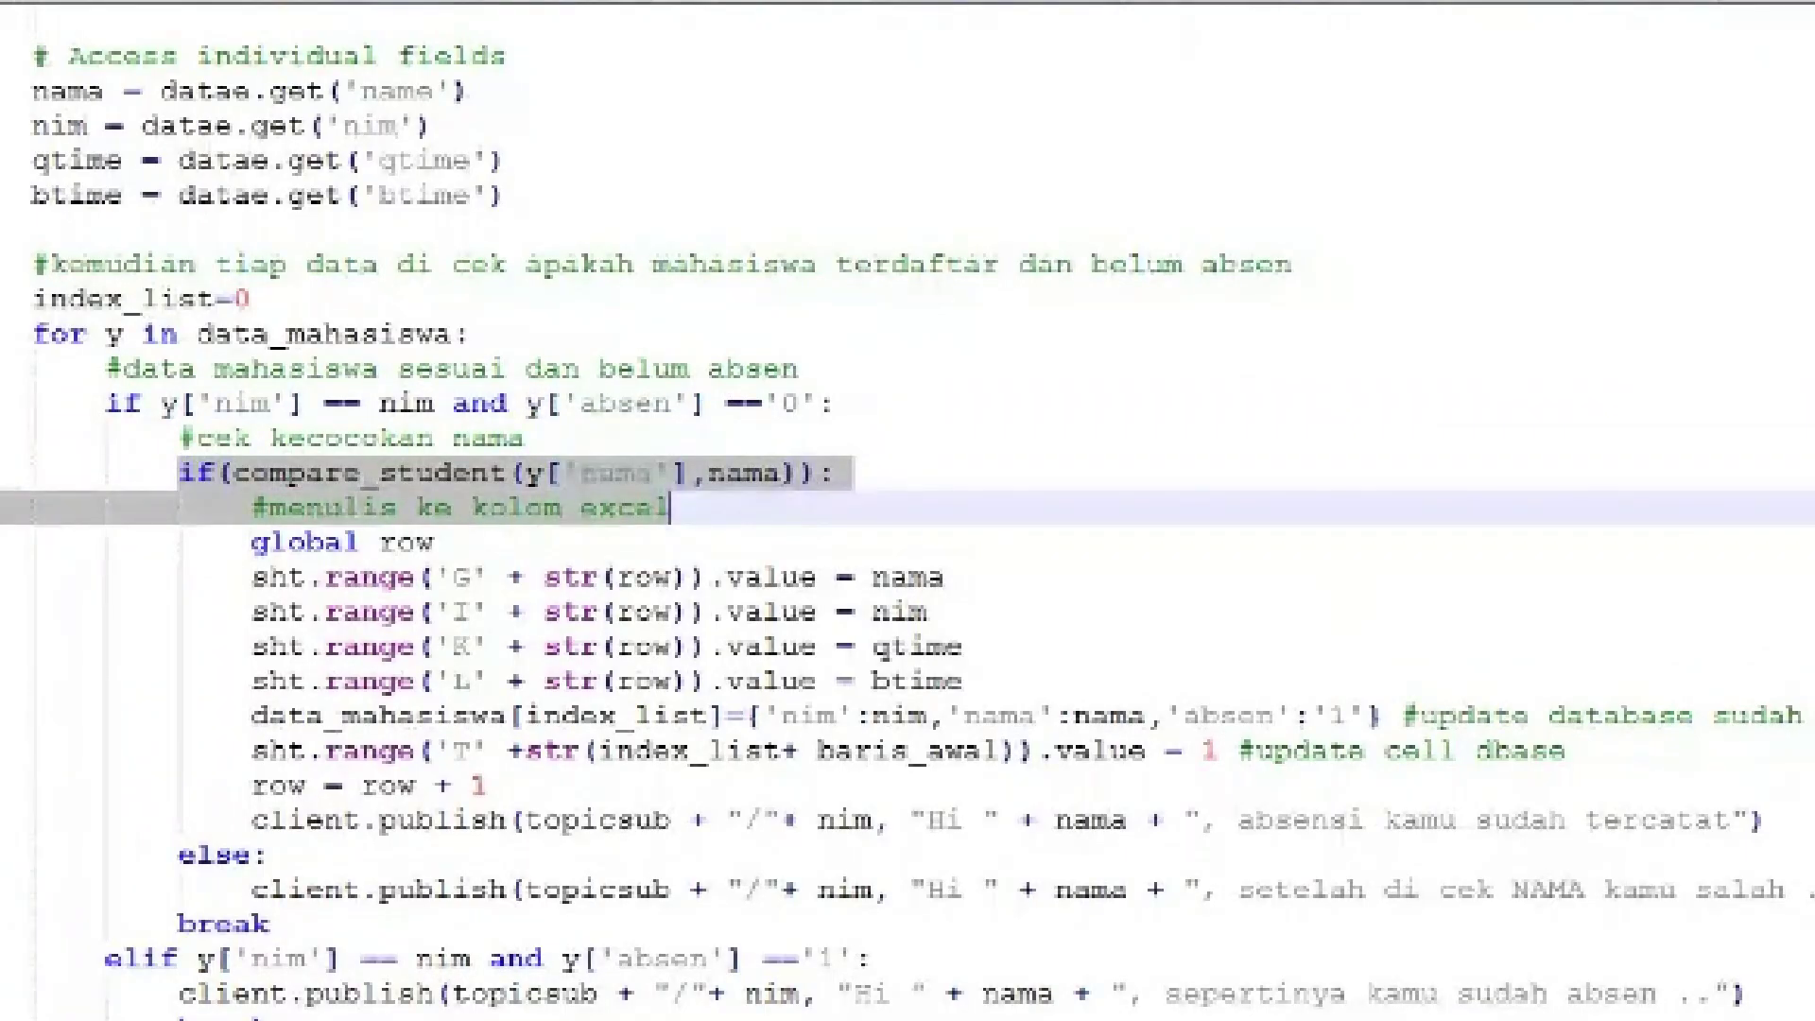
scroll(907, 511, up, 9)
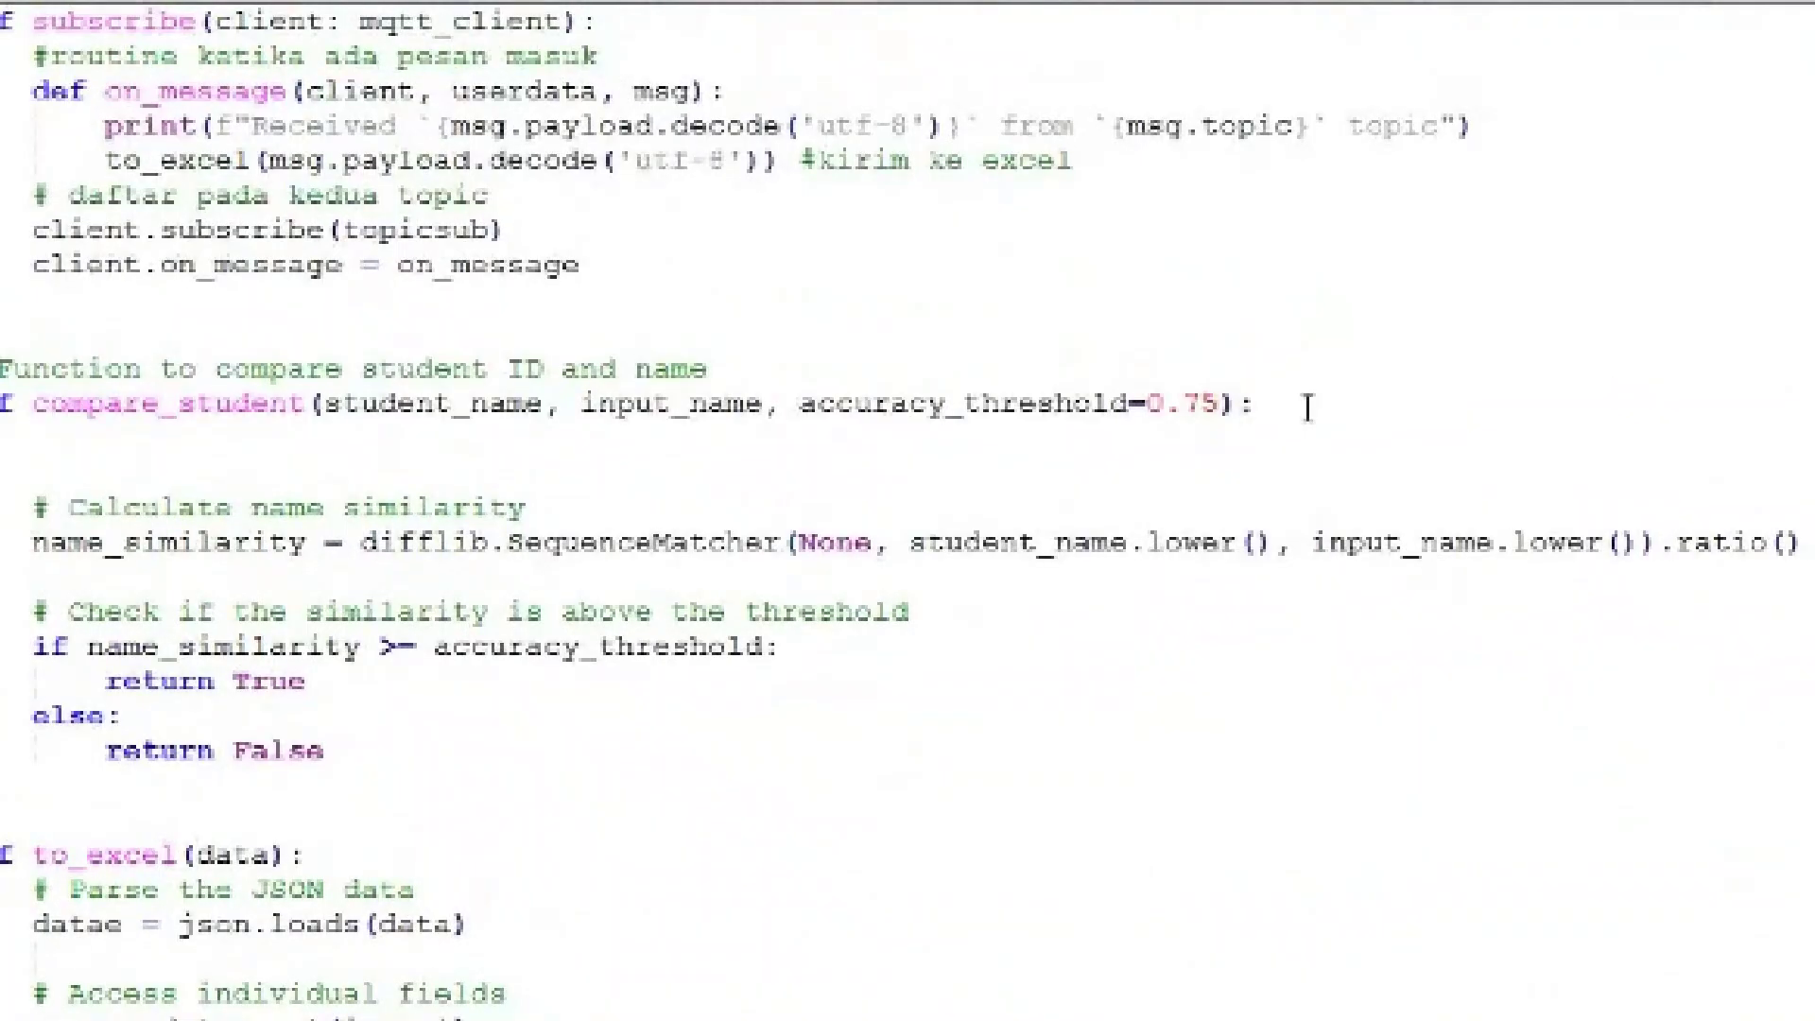
Highlight the def compare_student line and its 0.75 similarity threshold default
drag(1309, 407, 237, 404)
click(821, 449)
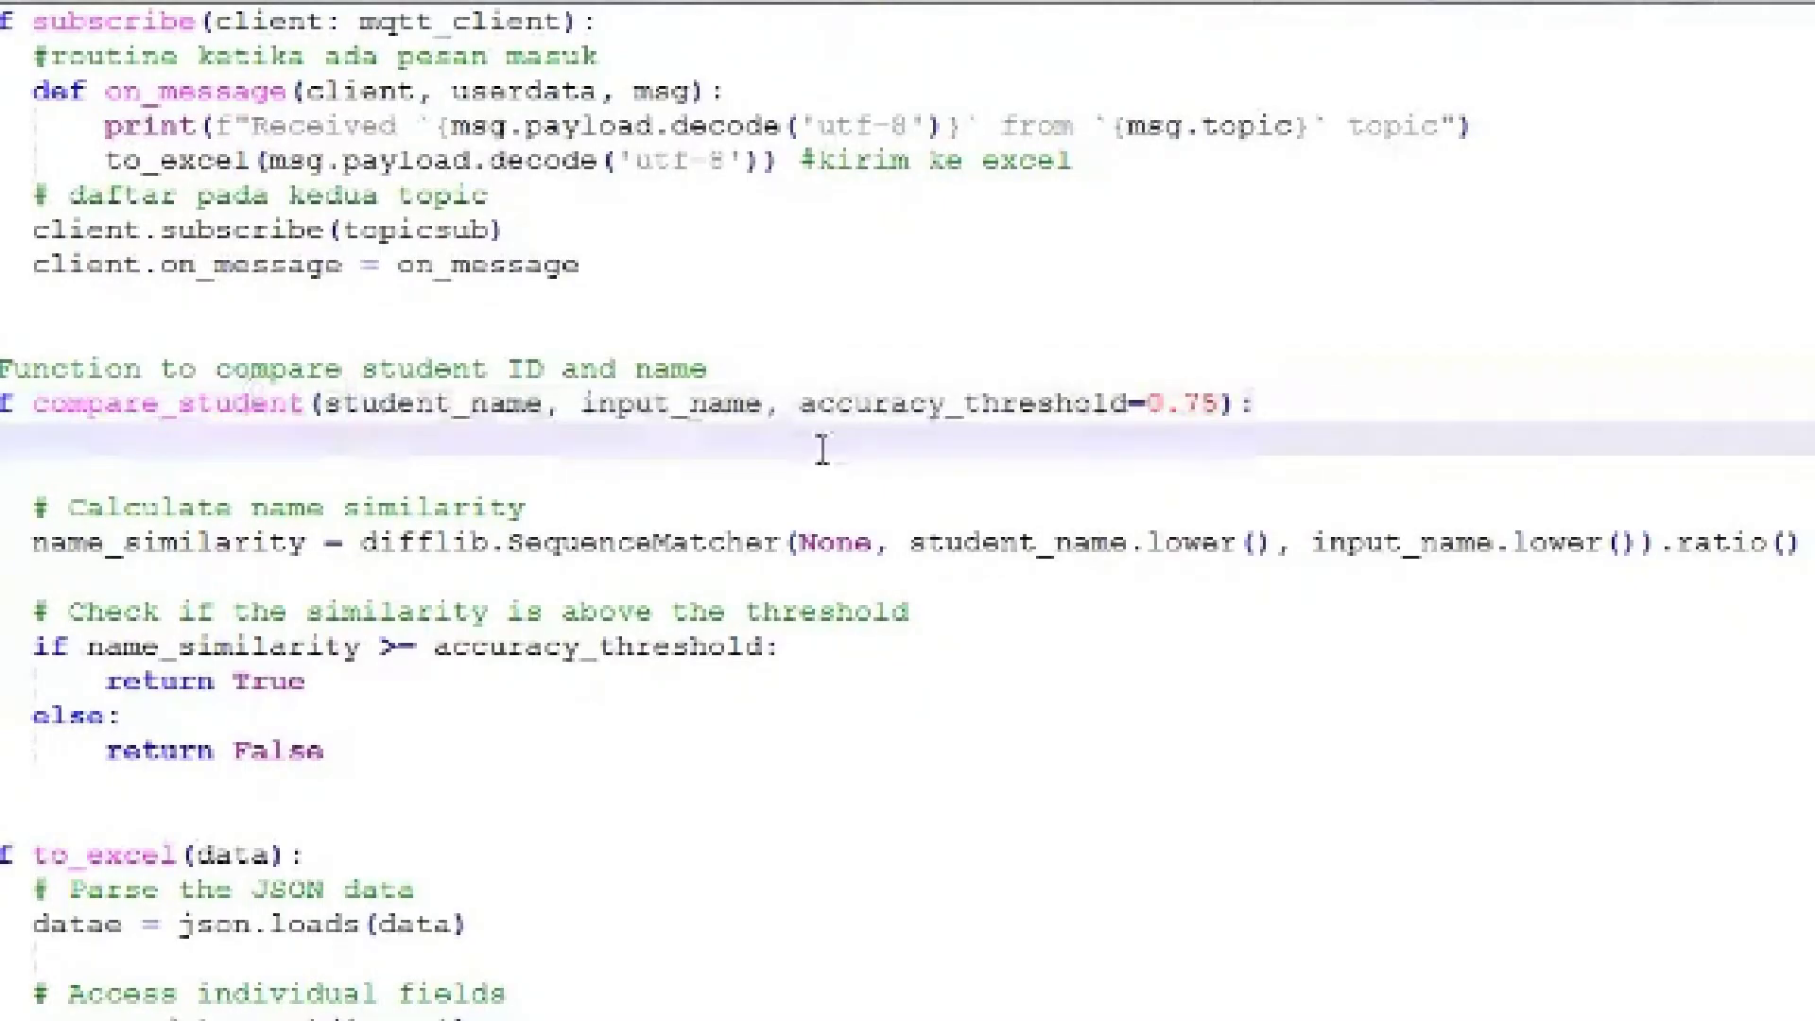
drag(1221, 405, 1149, 405)
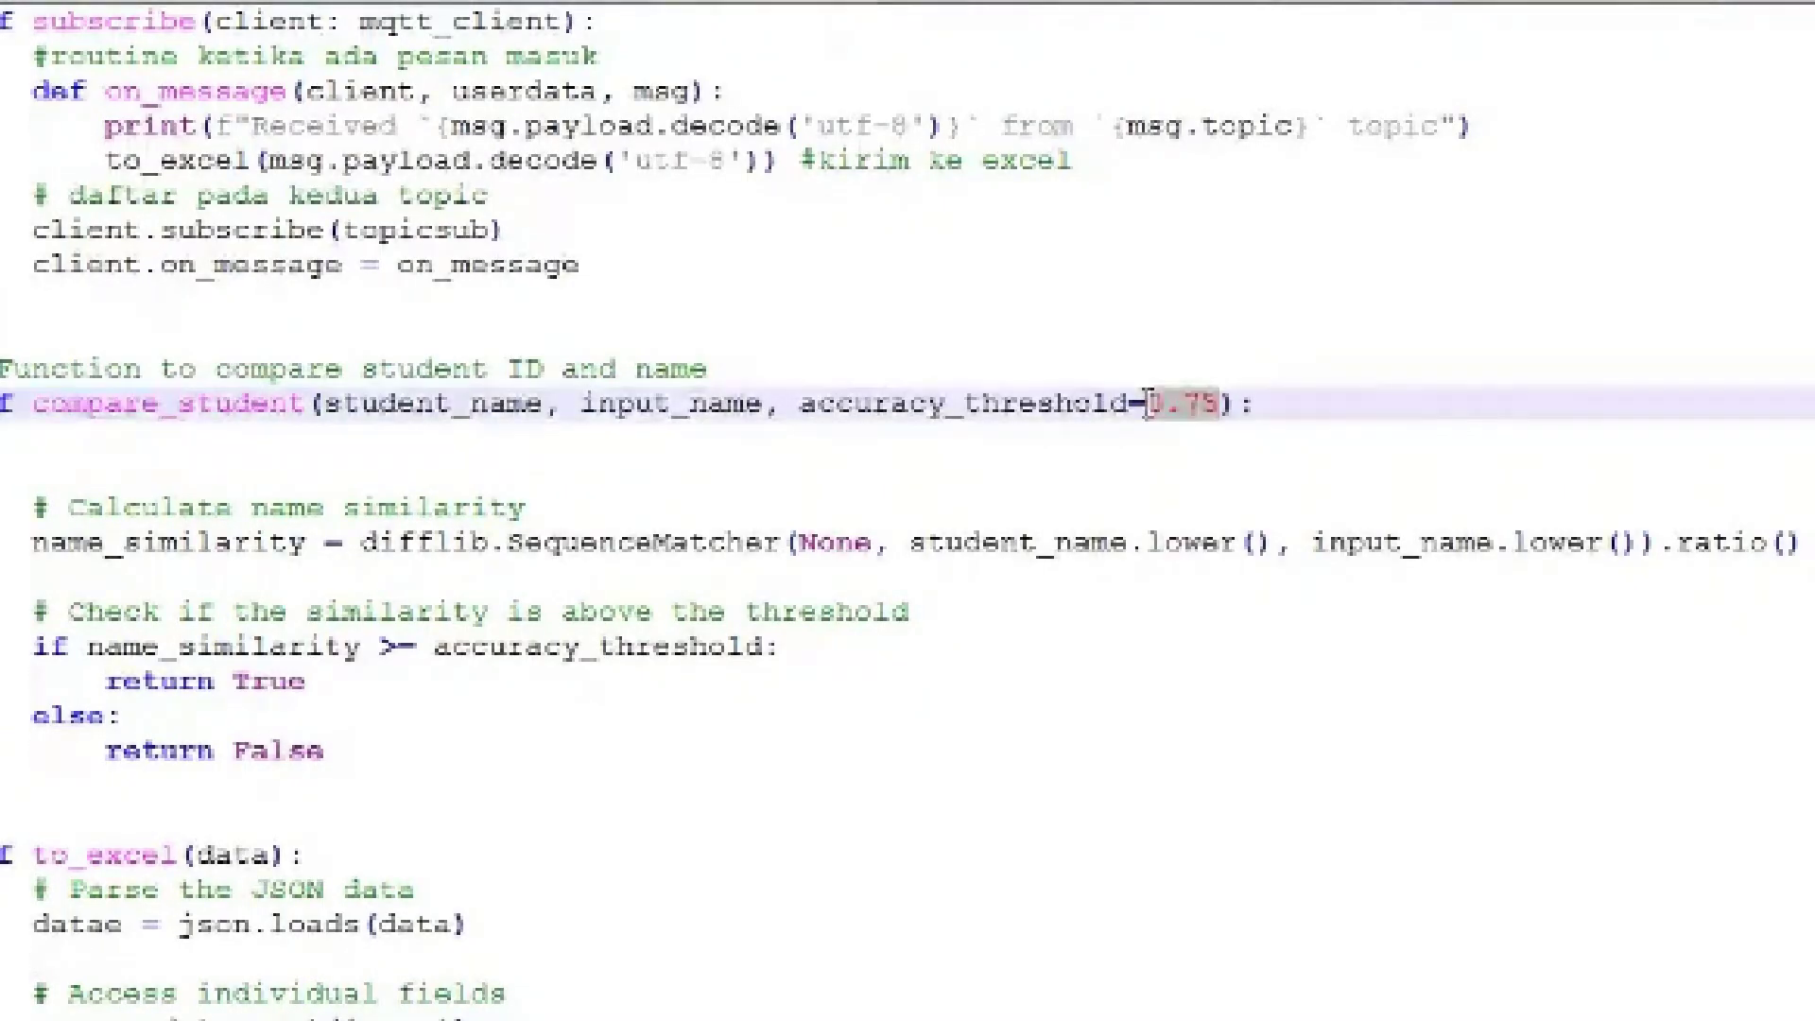
click(1264, 431)
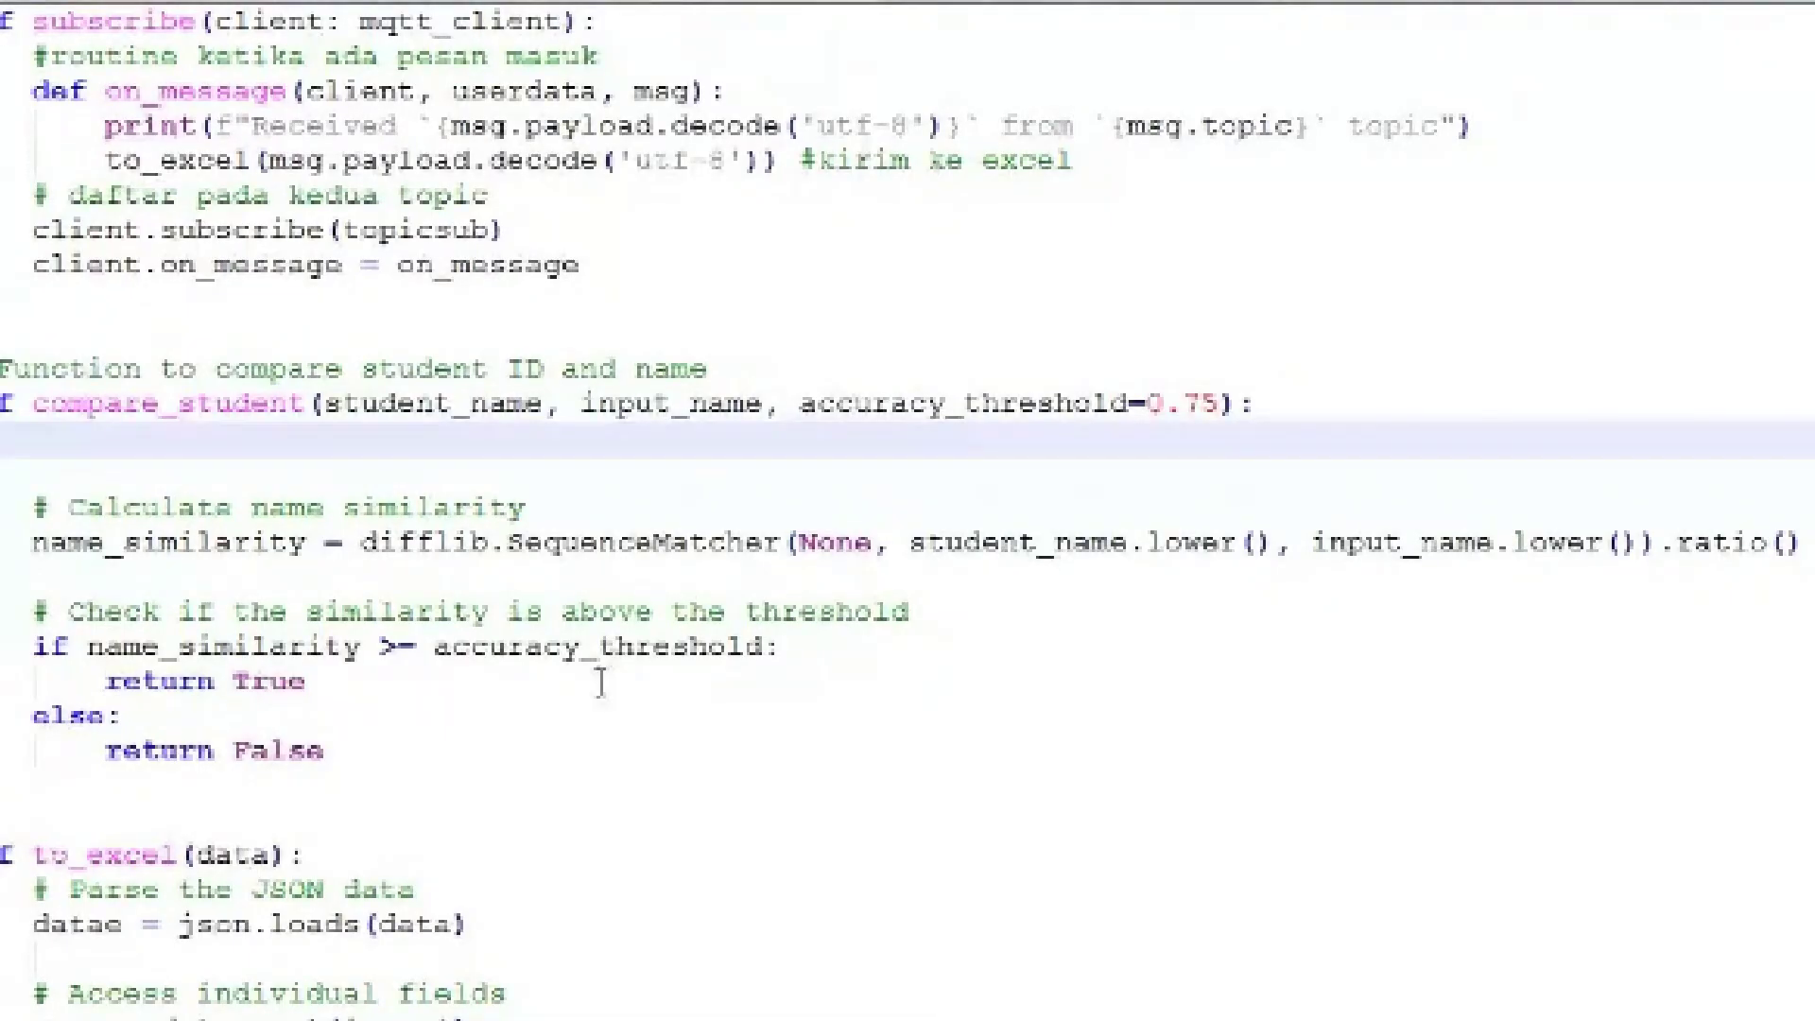
Highlight the name_similarity threshold test with its return True and return False branches
drag(31, 645, 454, 666)
click(441, 674)
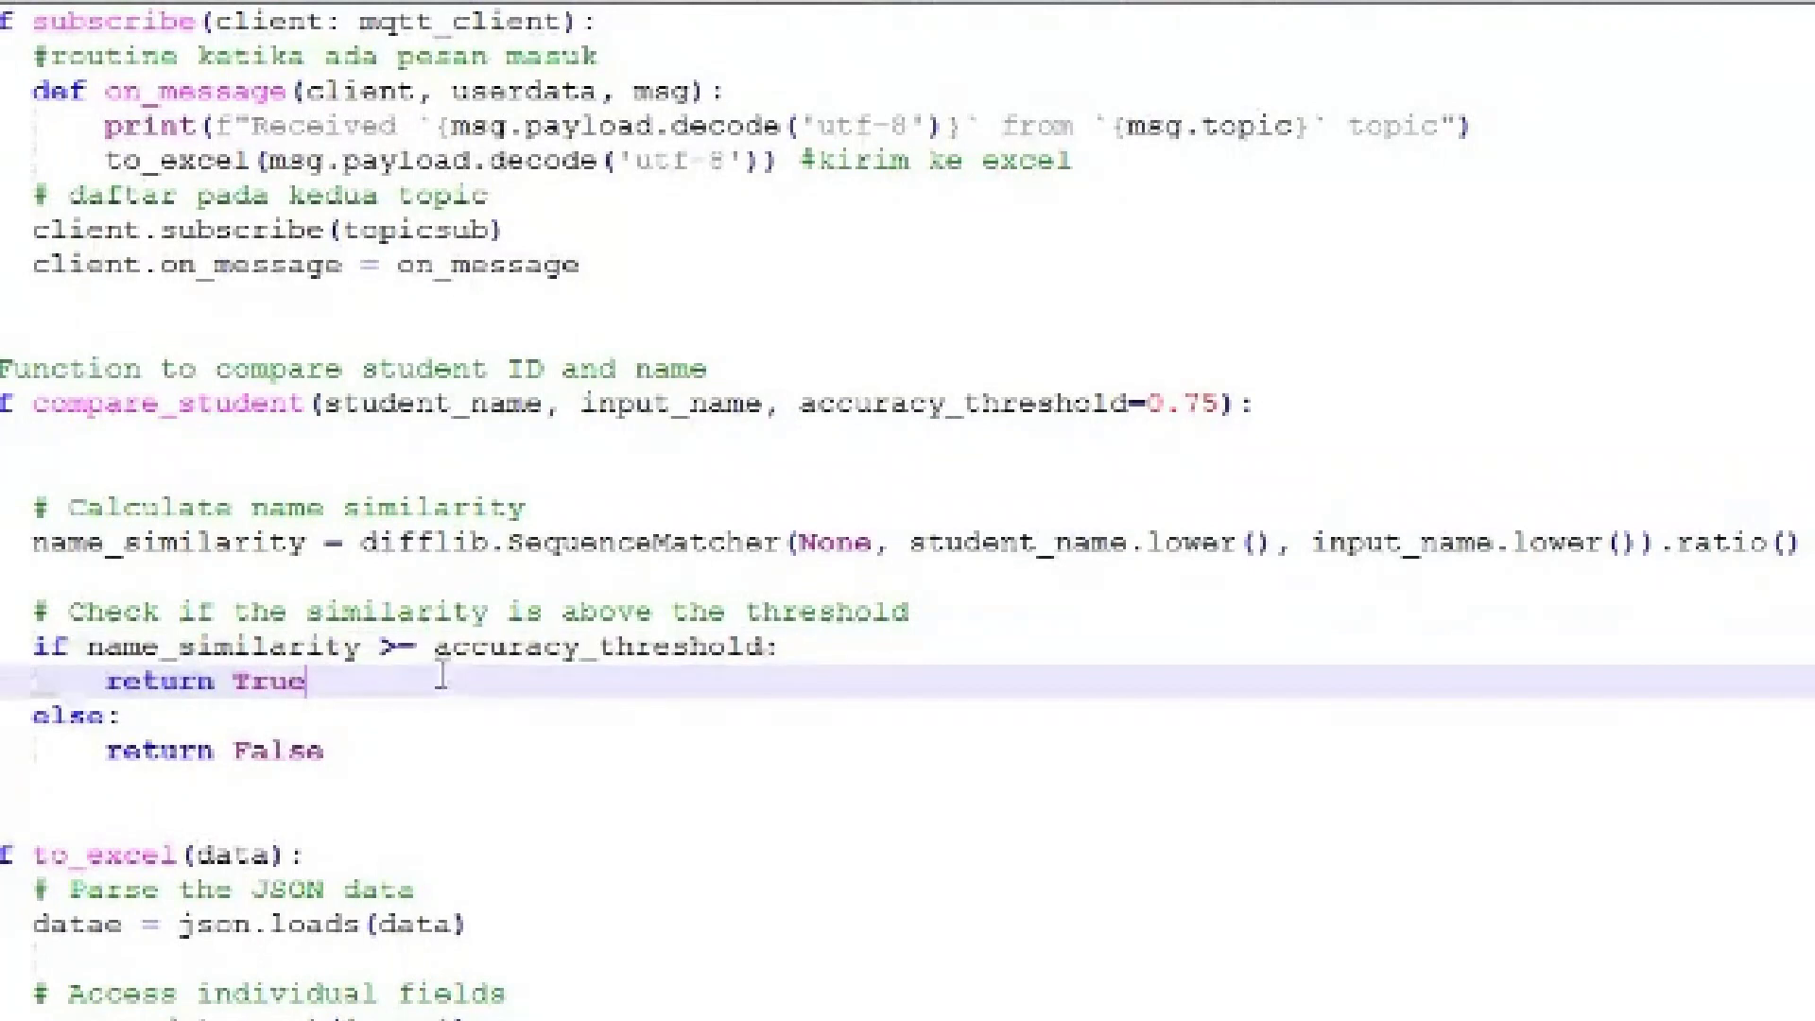
drag(8, 683, 12, 647)
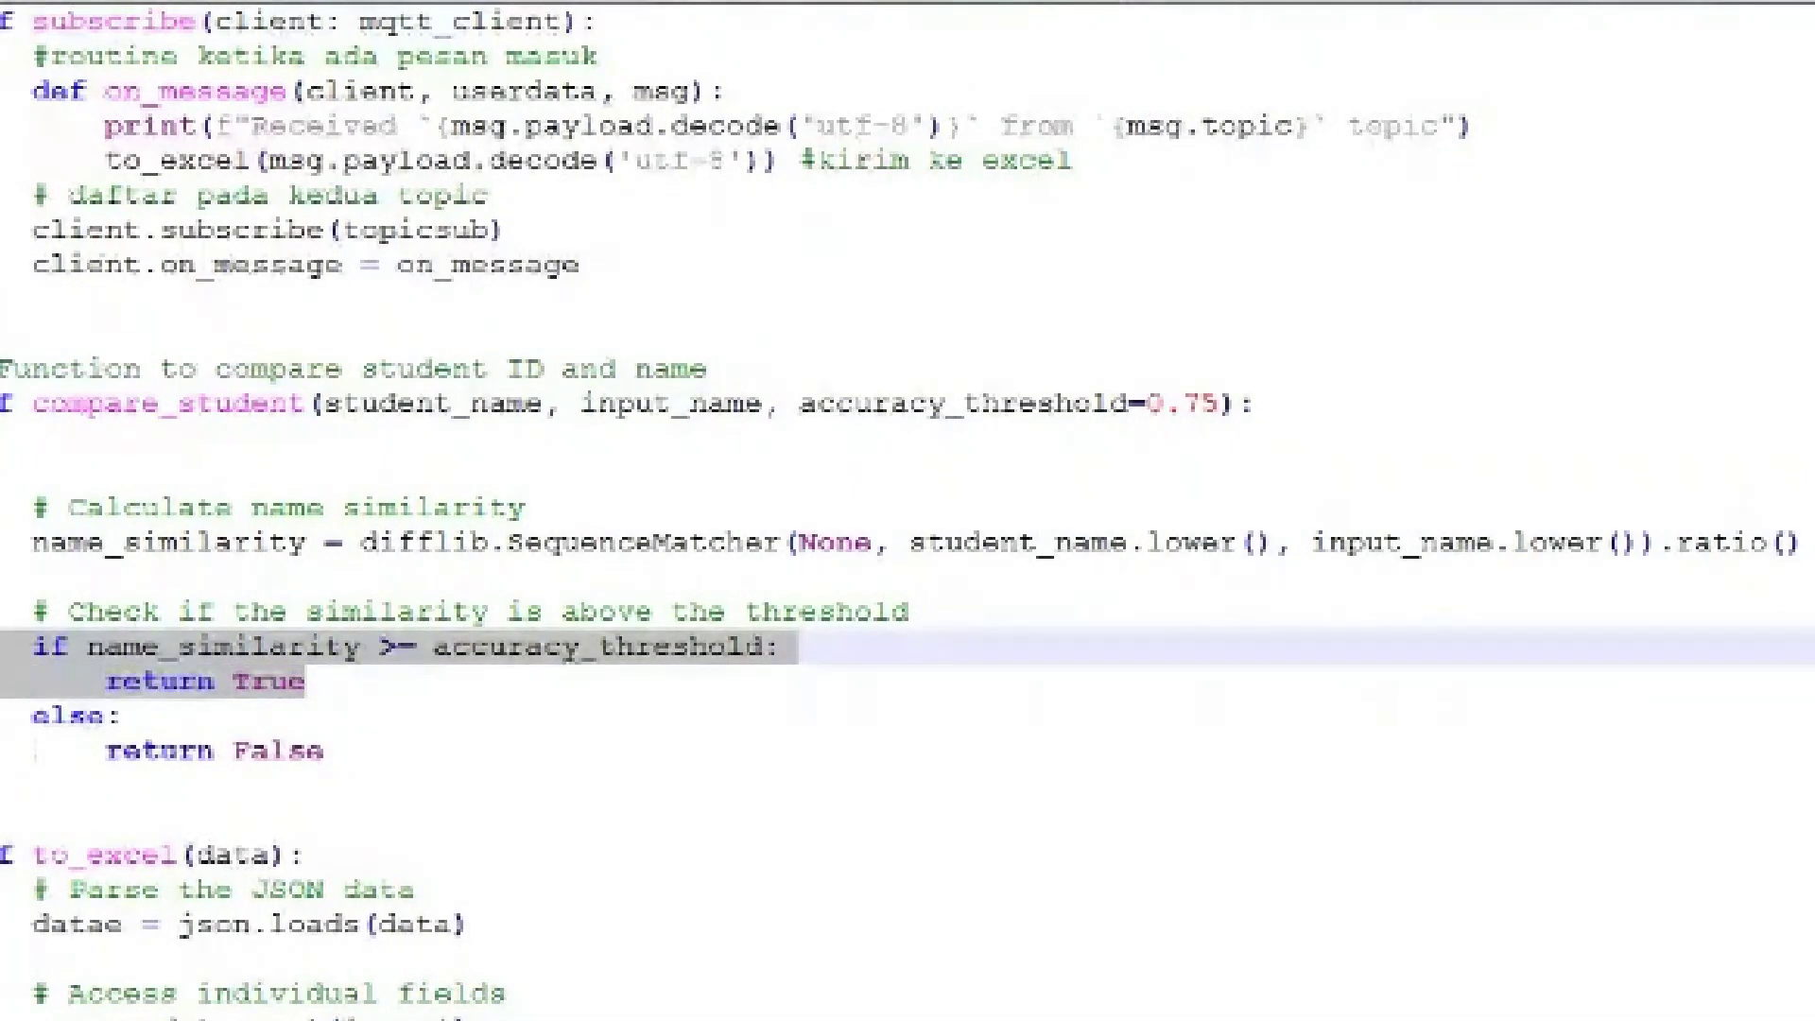
drag(344, 757, 2, 716)
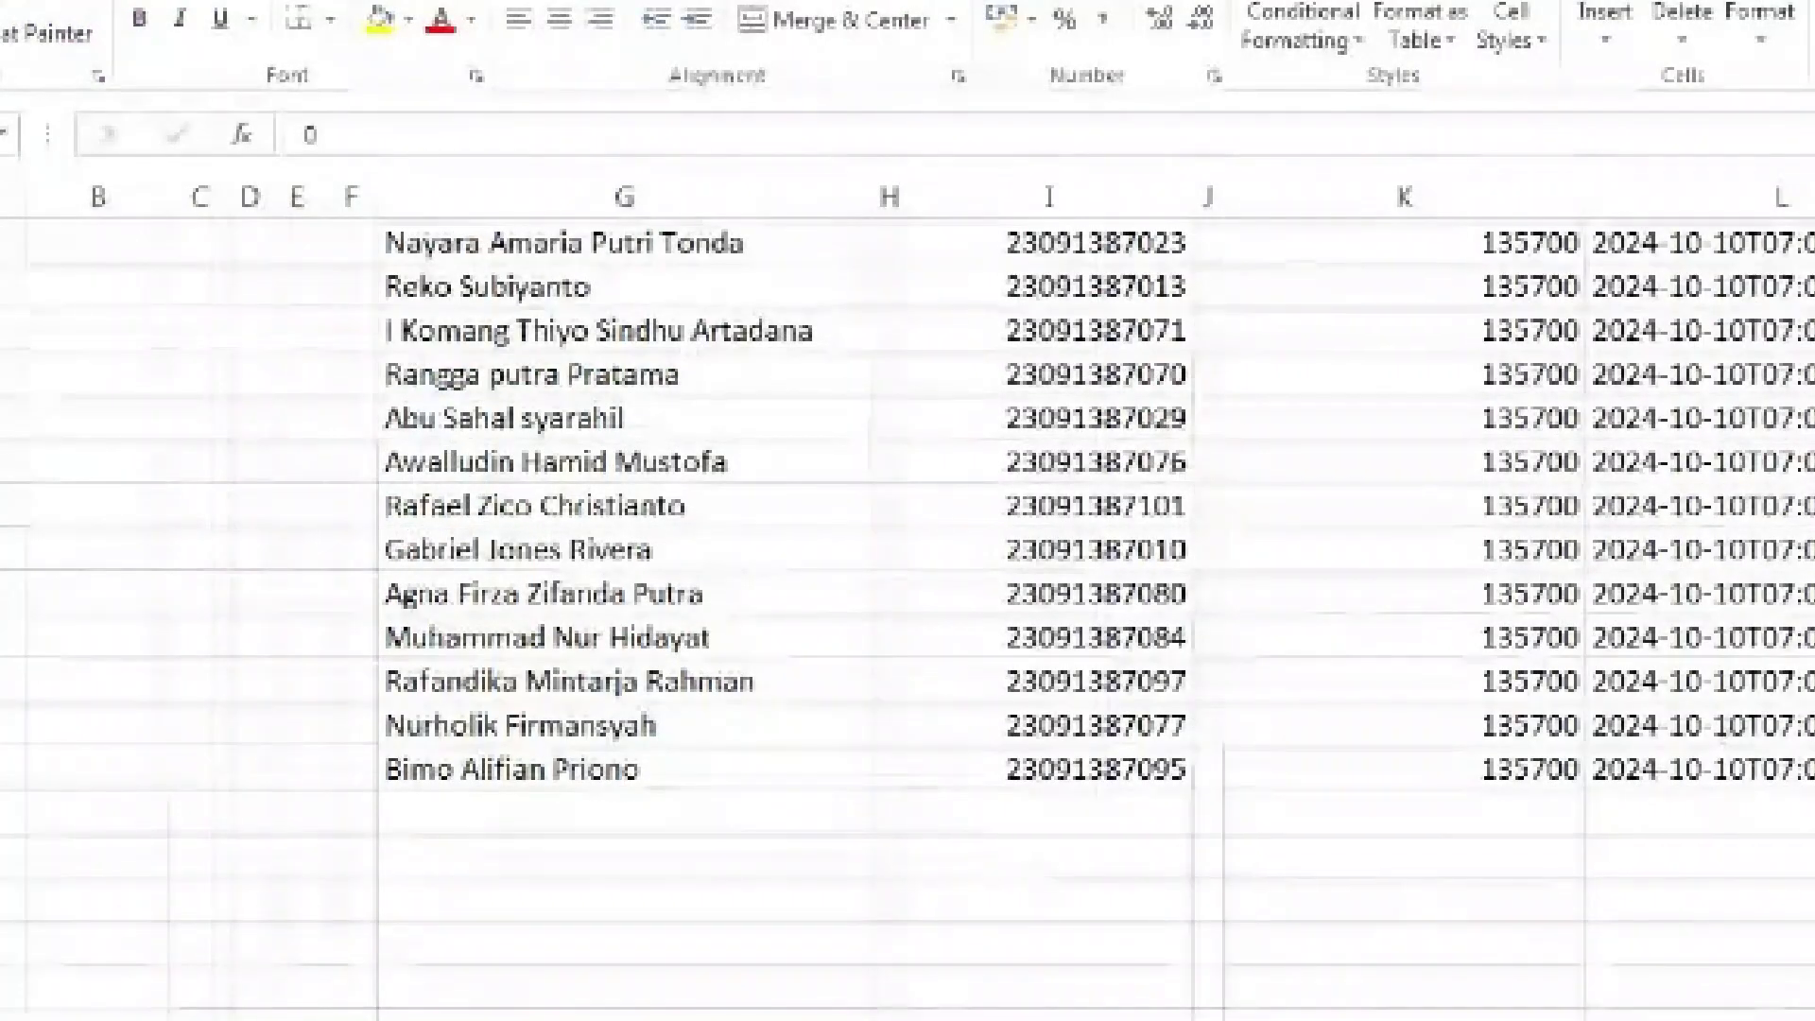
Scroll the absen sheet from header to last entry, then switch to the Google Meet browser window
scroll(908, 614, up, 10)
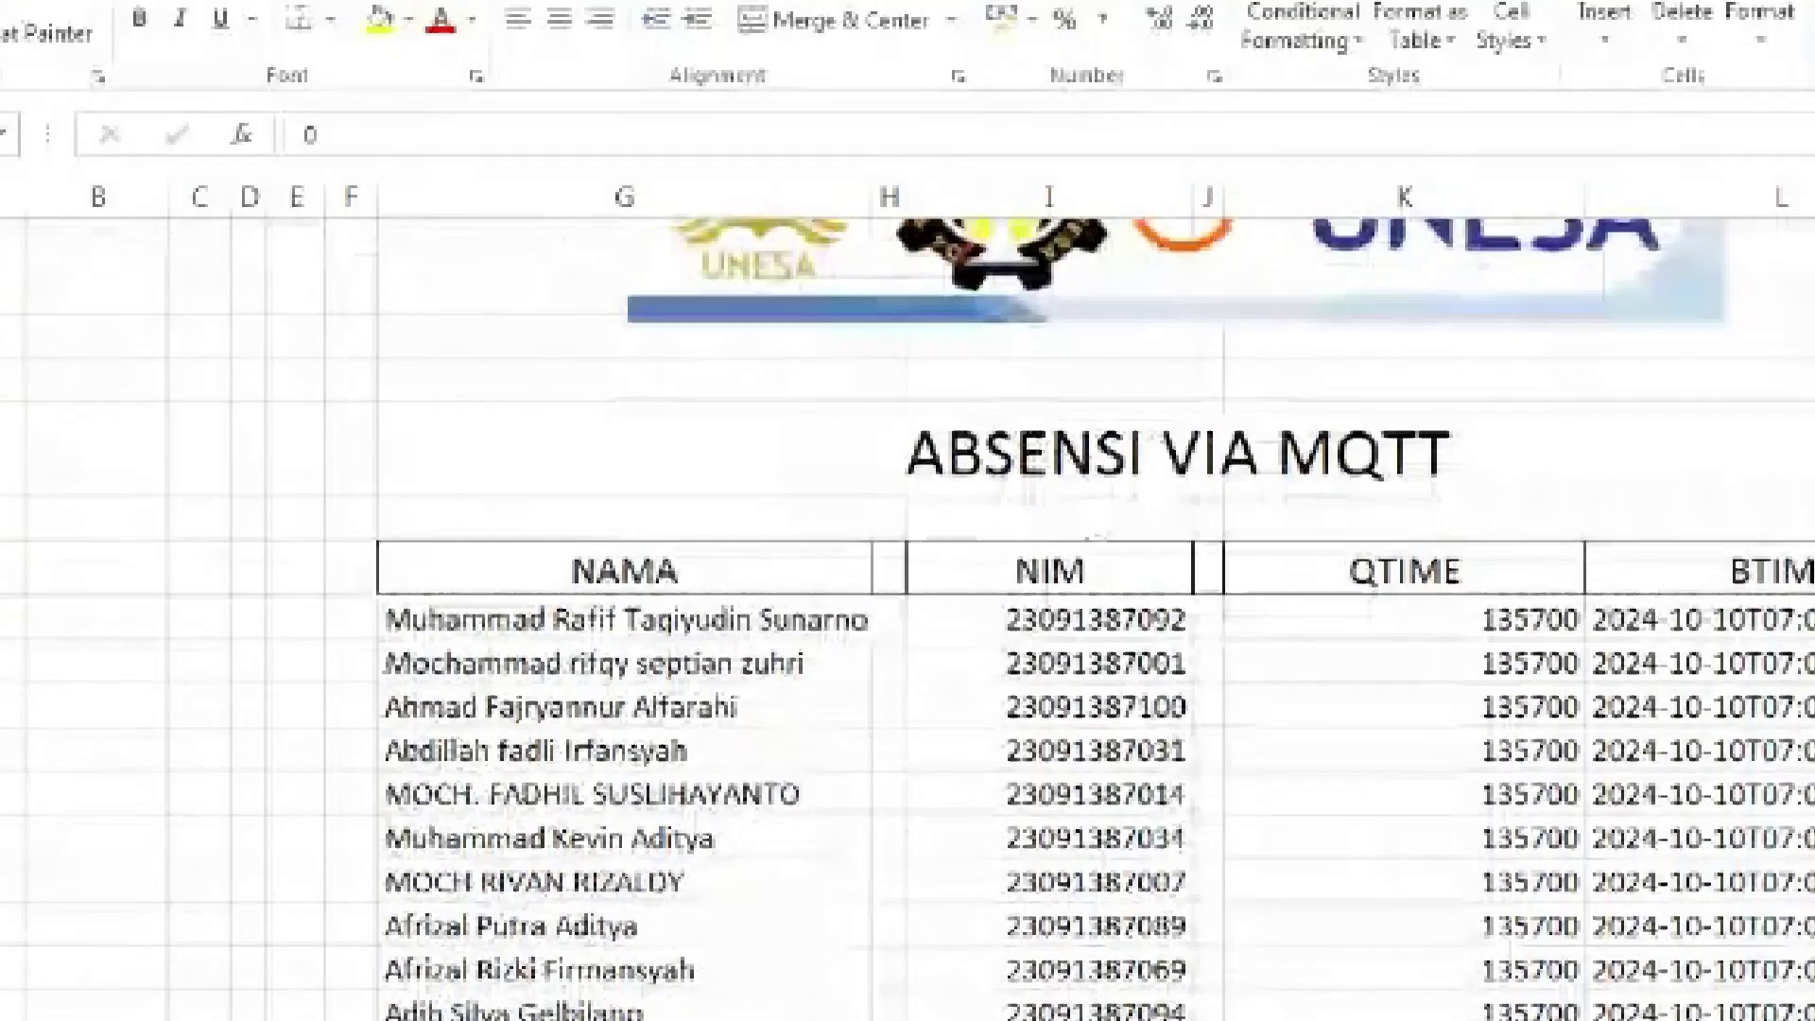
scroll(907, 614, down, 5)
scroll(907, 614, down, 1)
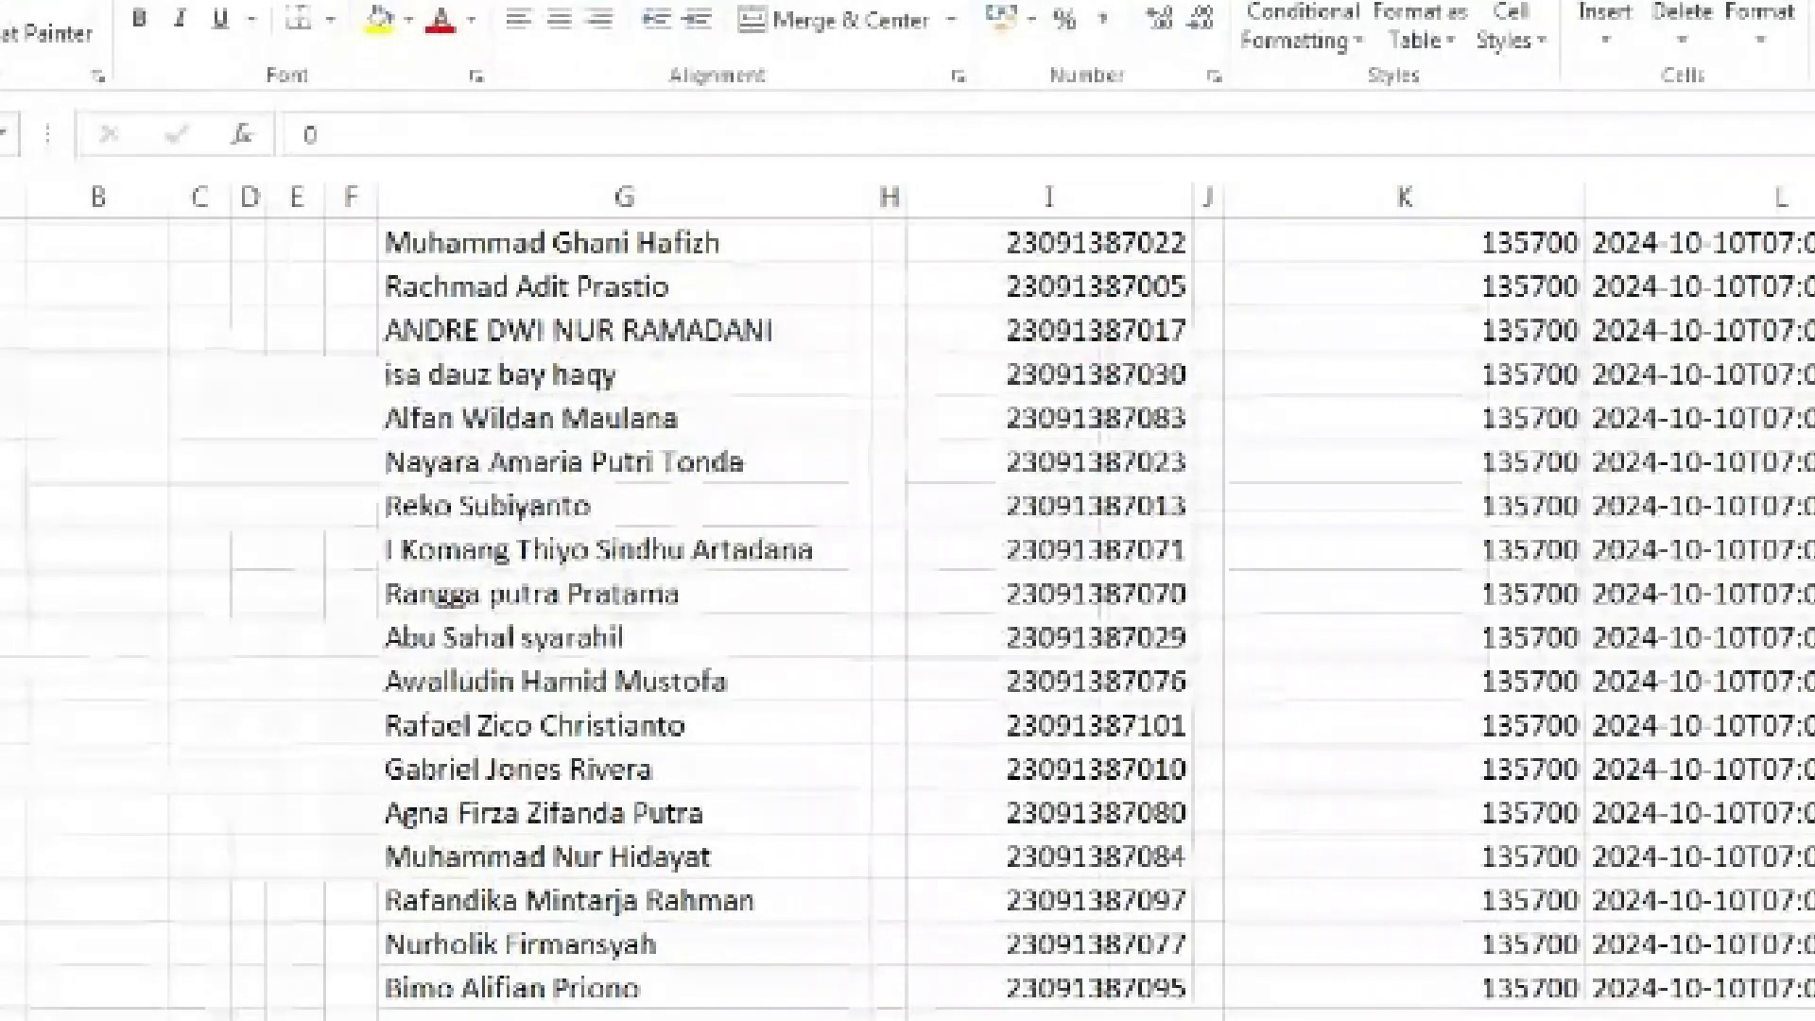
scroll(908, 615, up, 8)
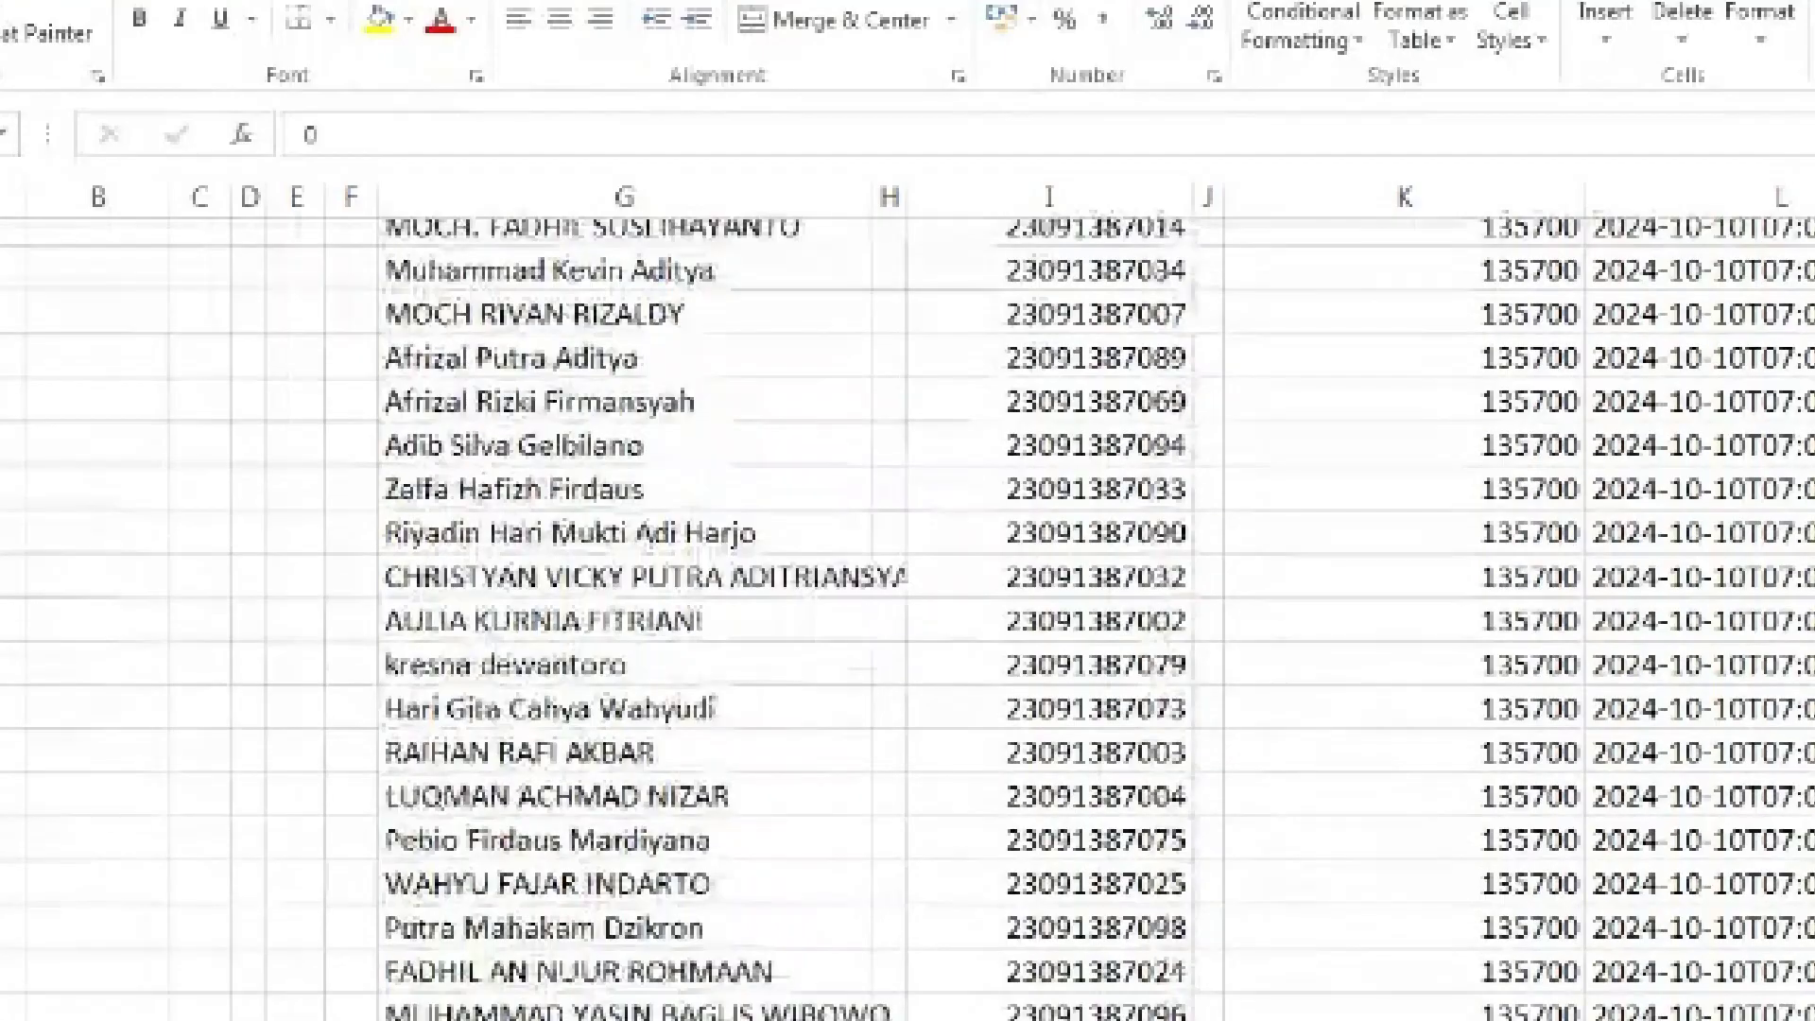
scroll(907, 615, up, 6)
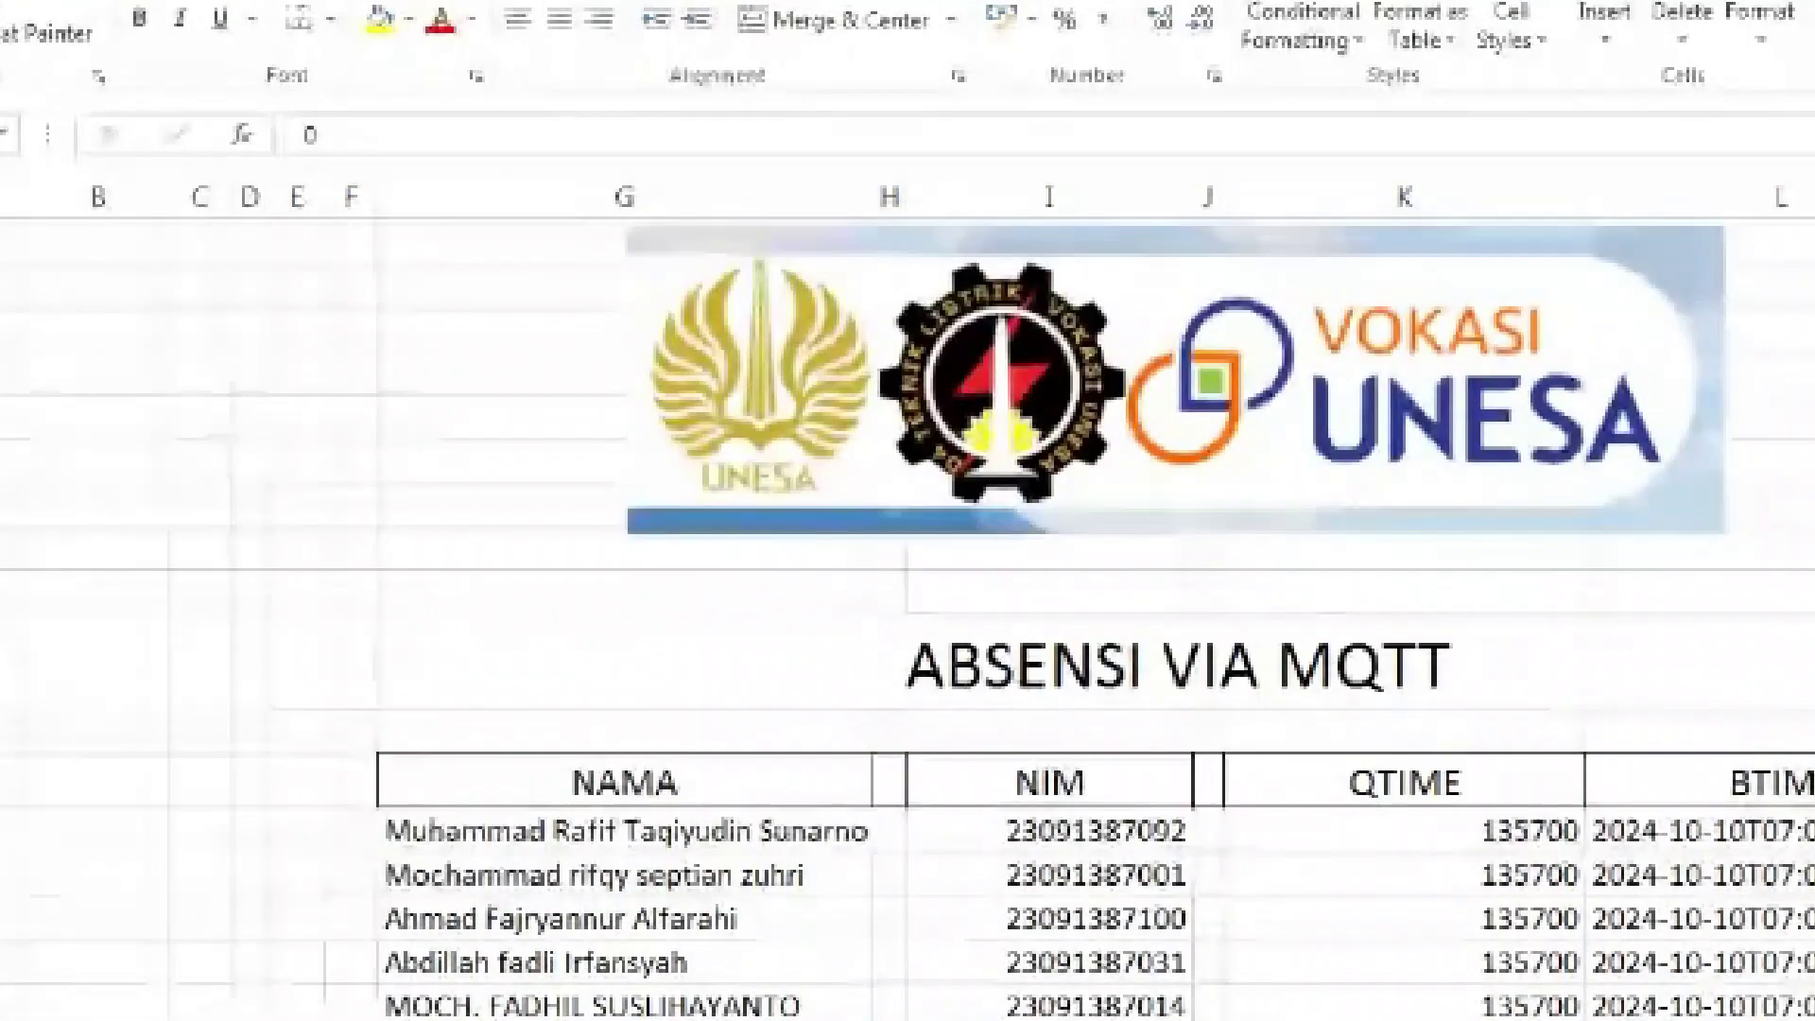
scroll(907, 615, down, 1)
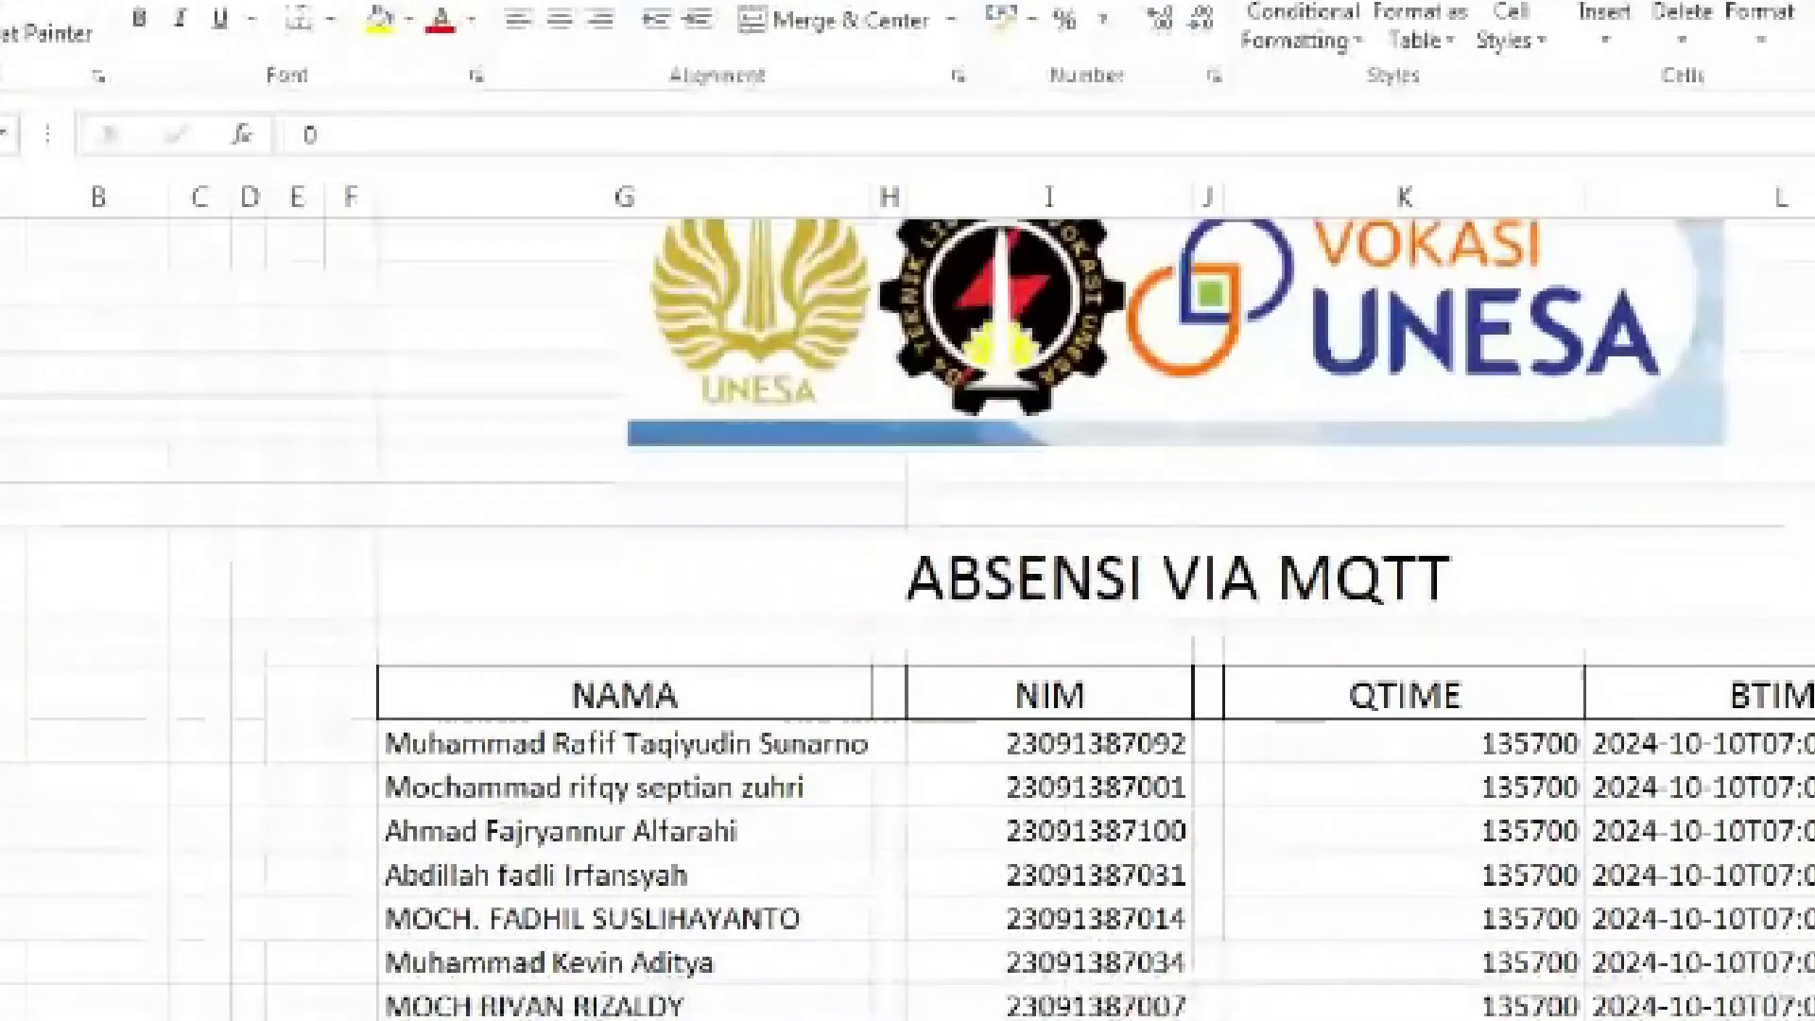
key(alt+Tab)
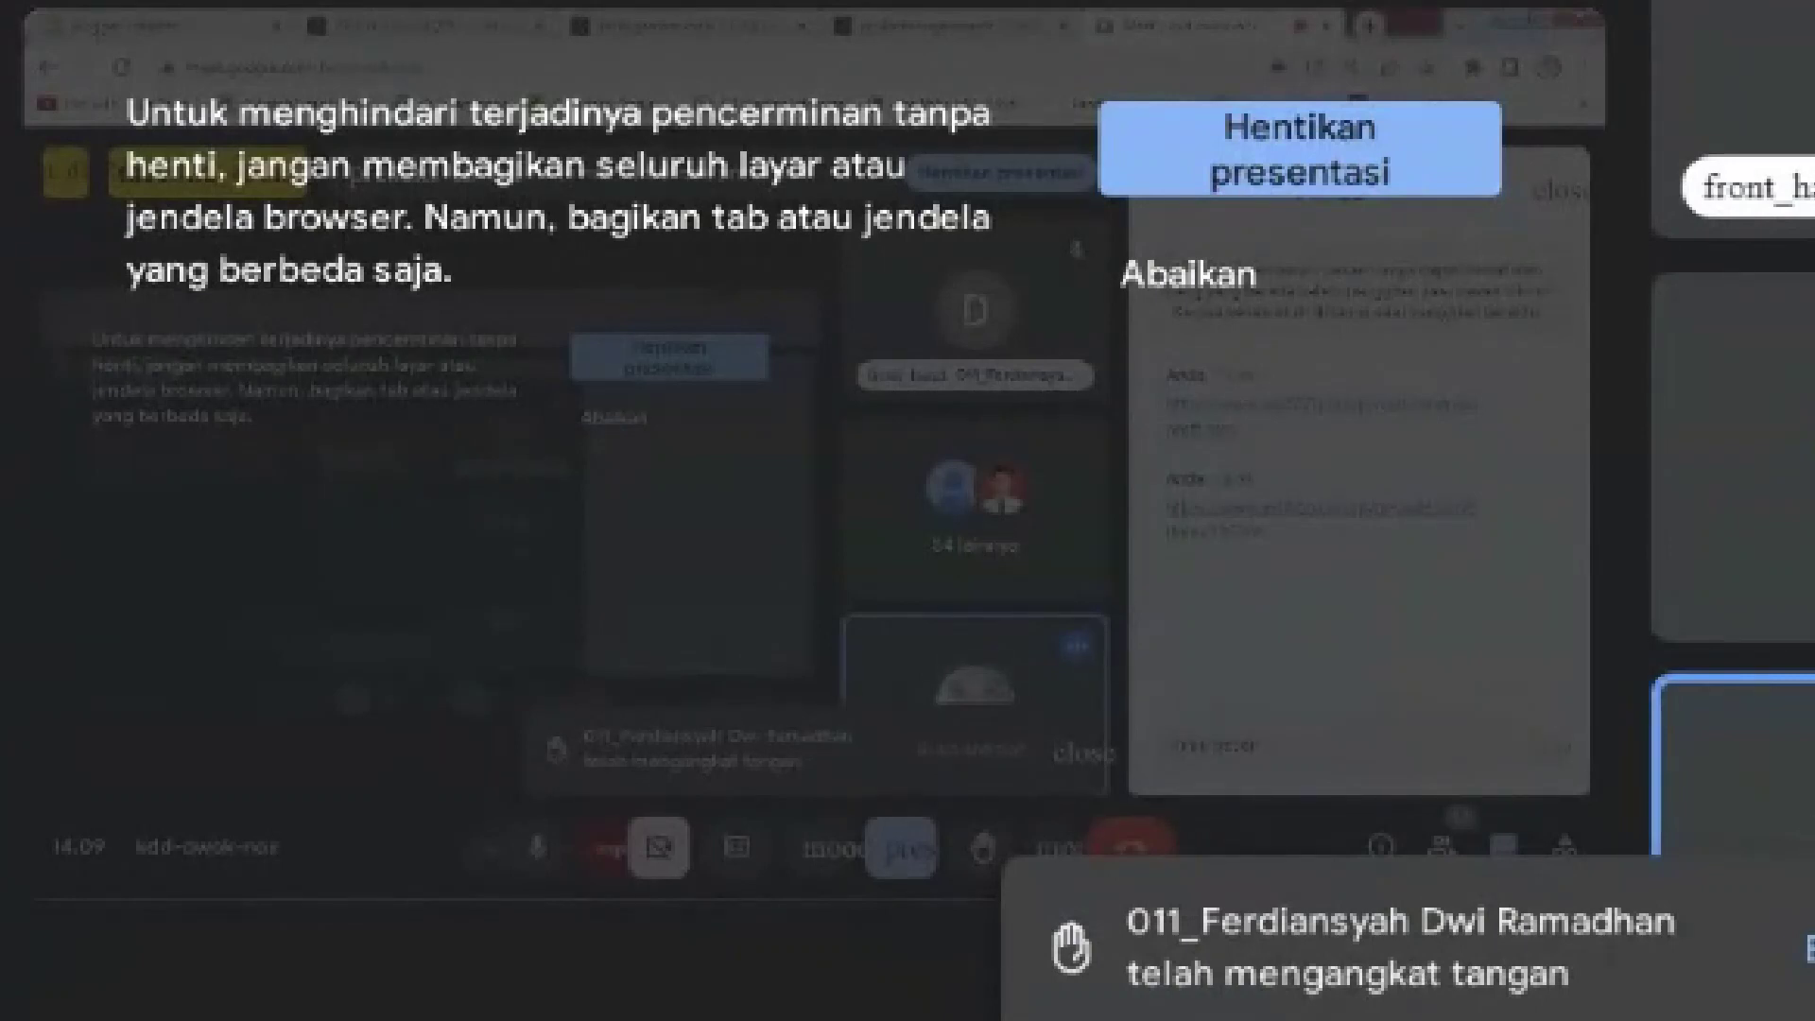
Bring koleksi.xlsx to the front on its absen sheet and scroll to the newest rows
mouse_move(1258, 1017)
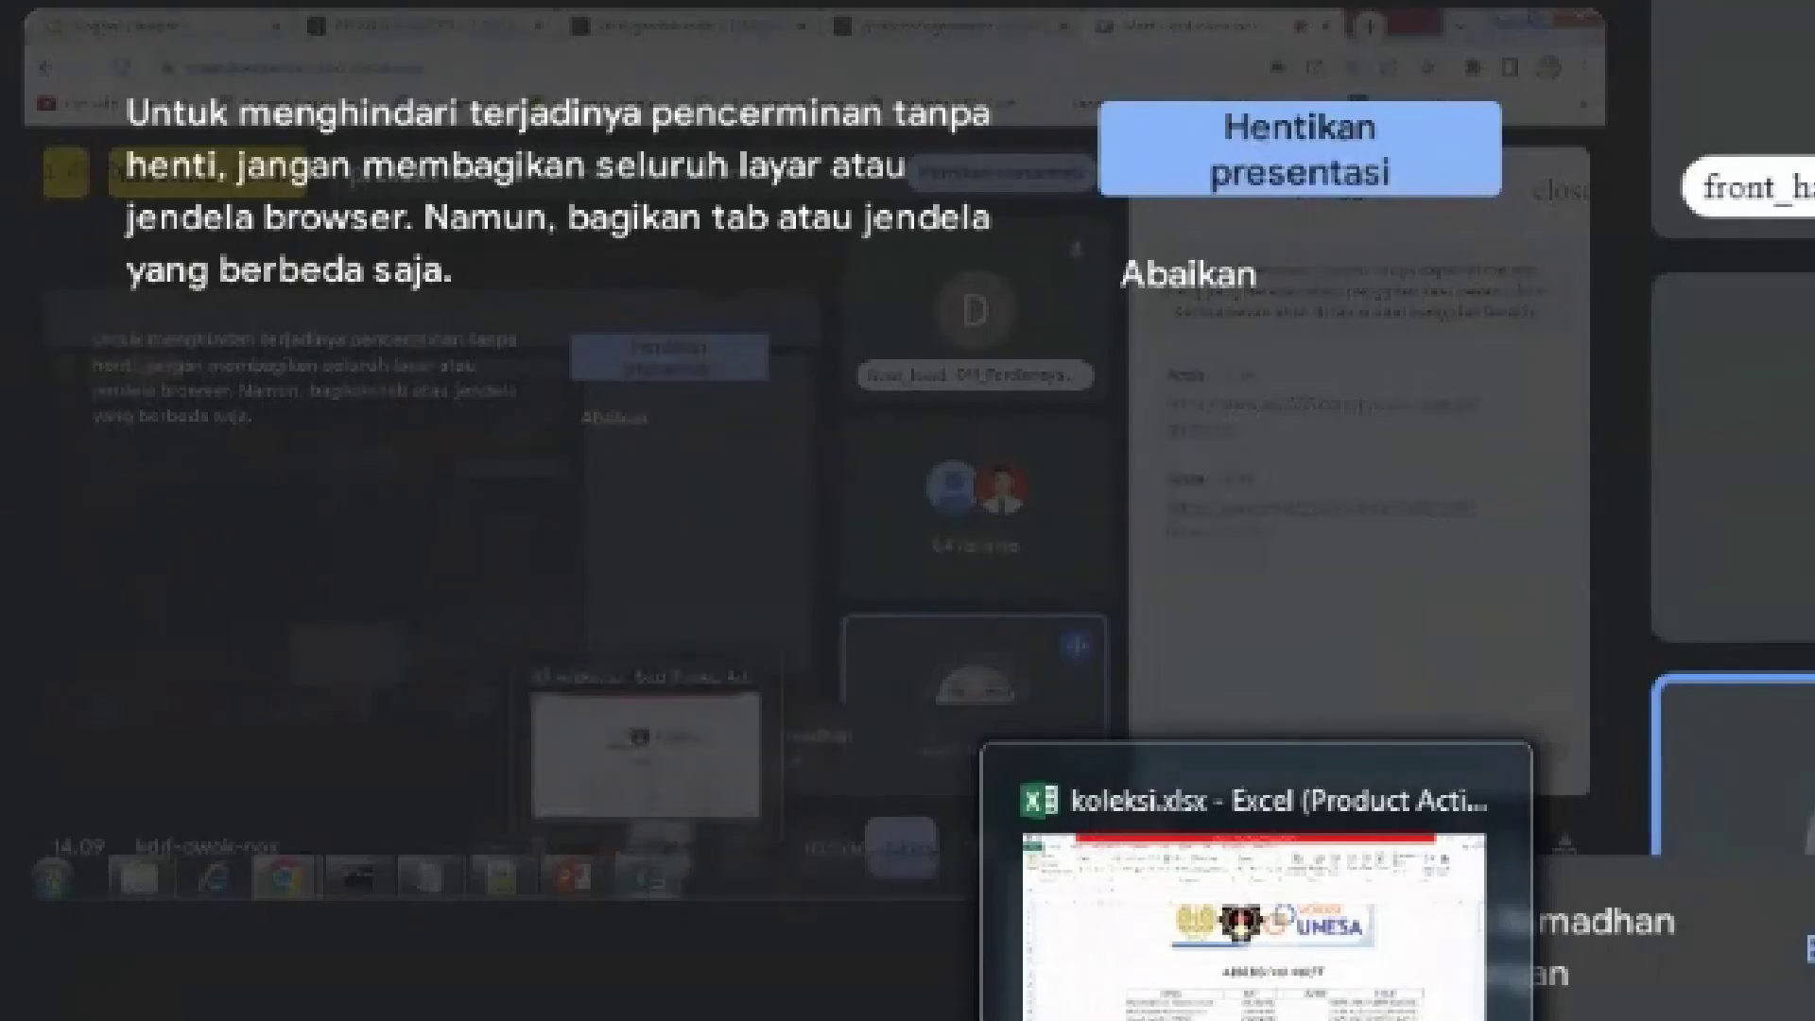
click(1258, 926)
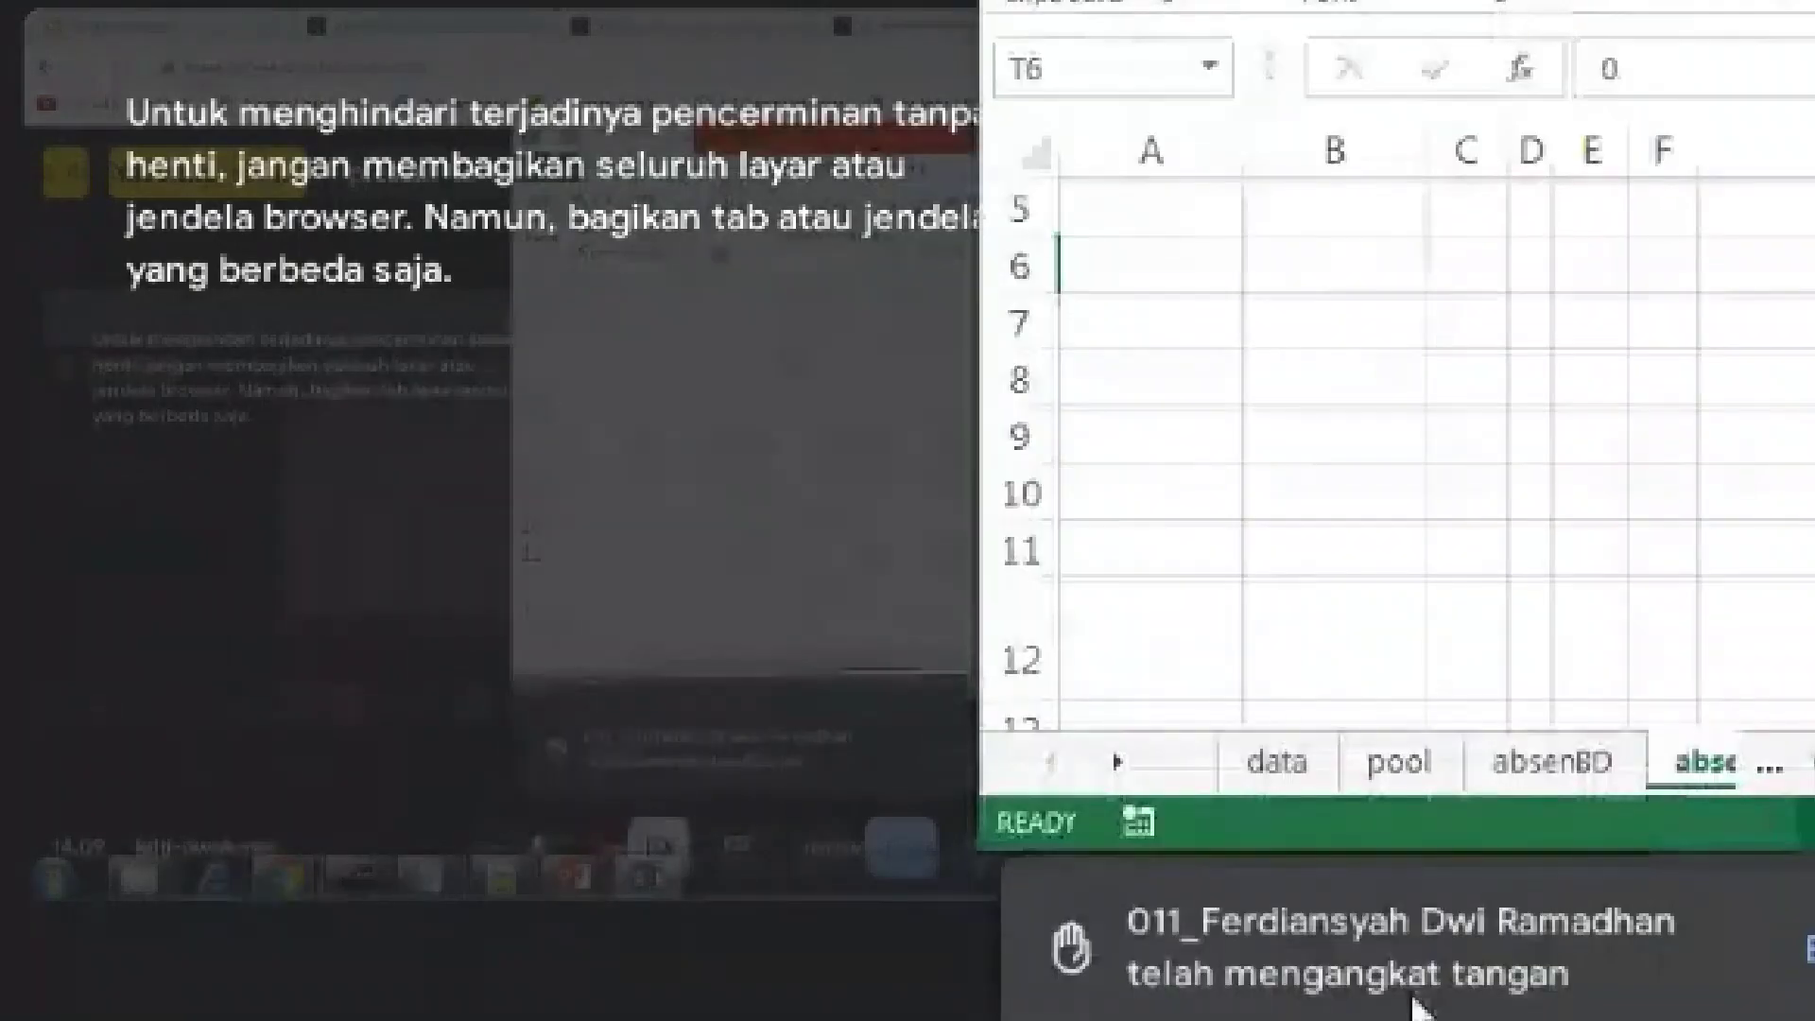
click(1663, 763)
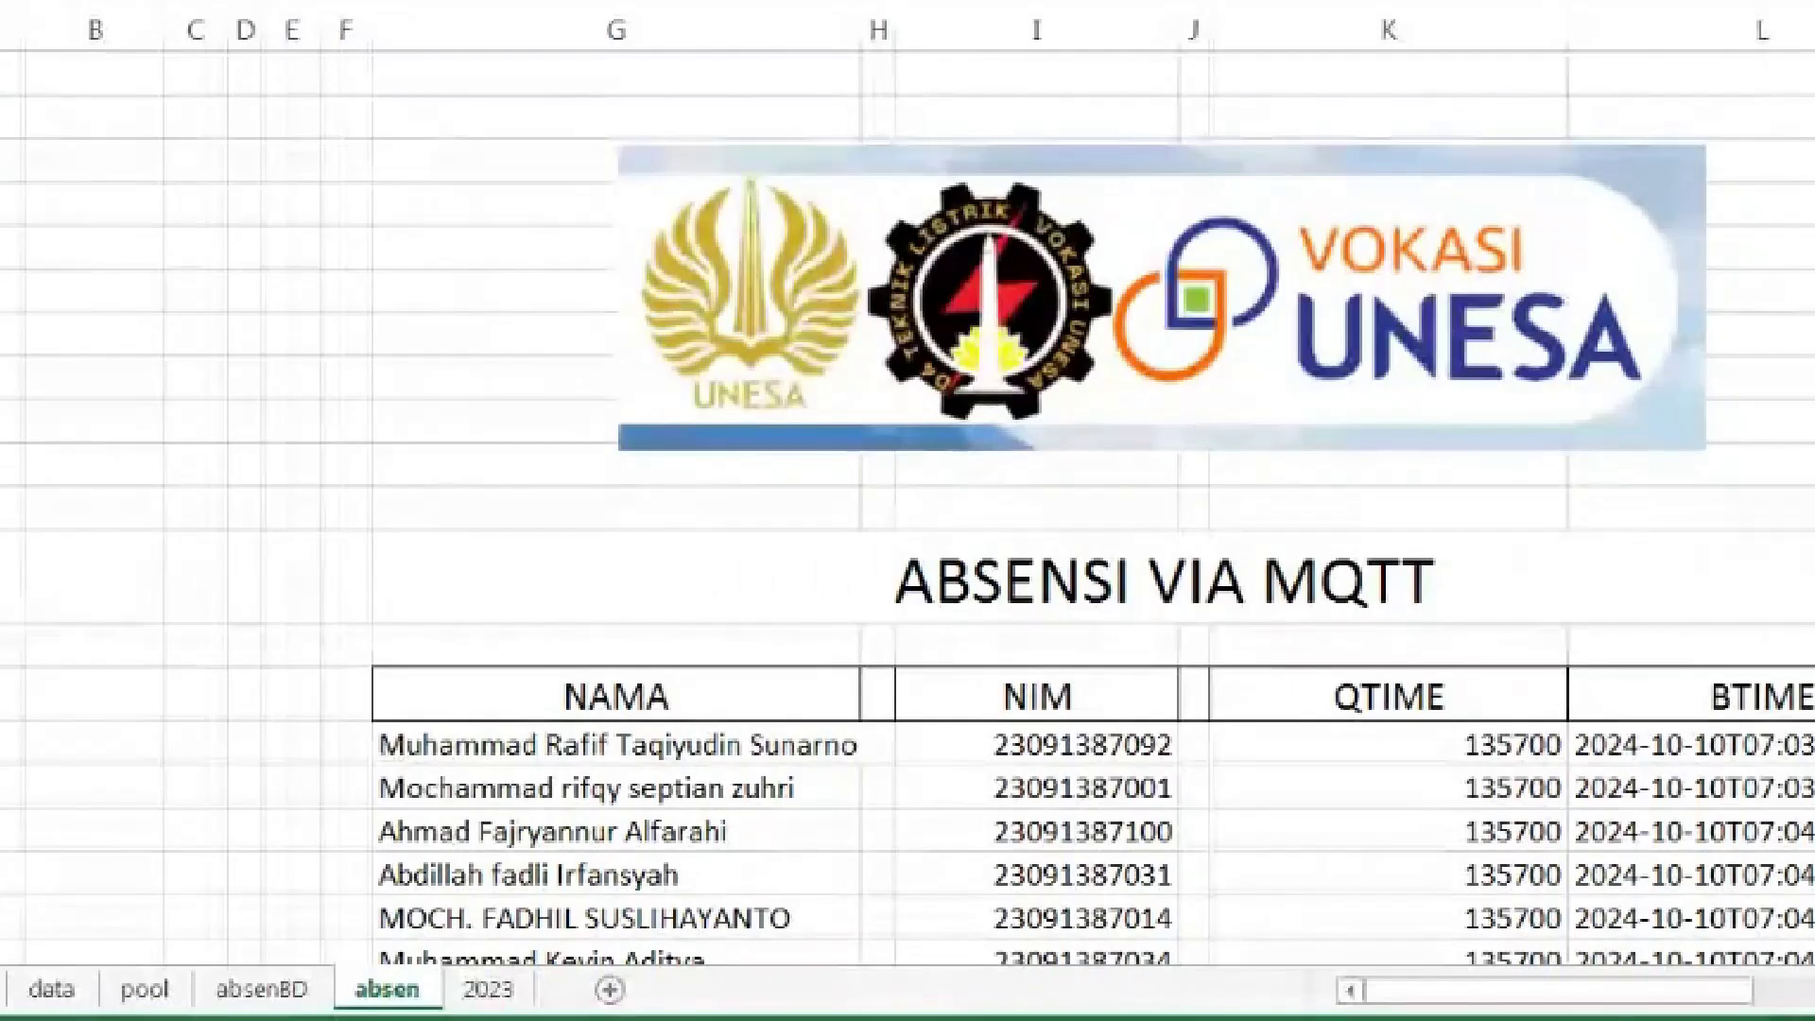
scroll(1645, 498, down, 10)
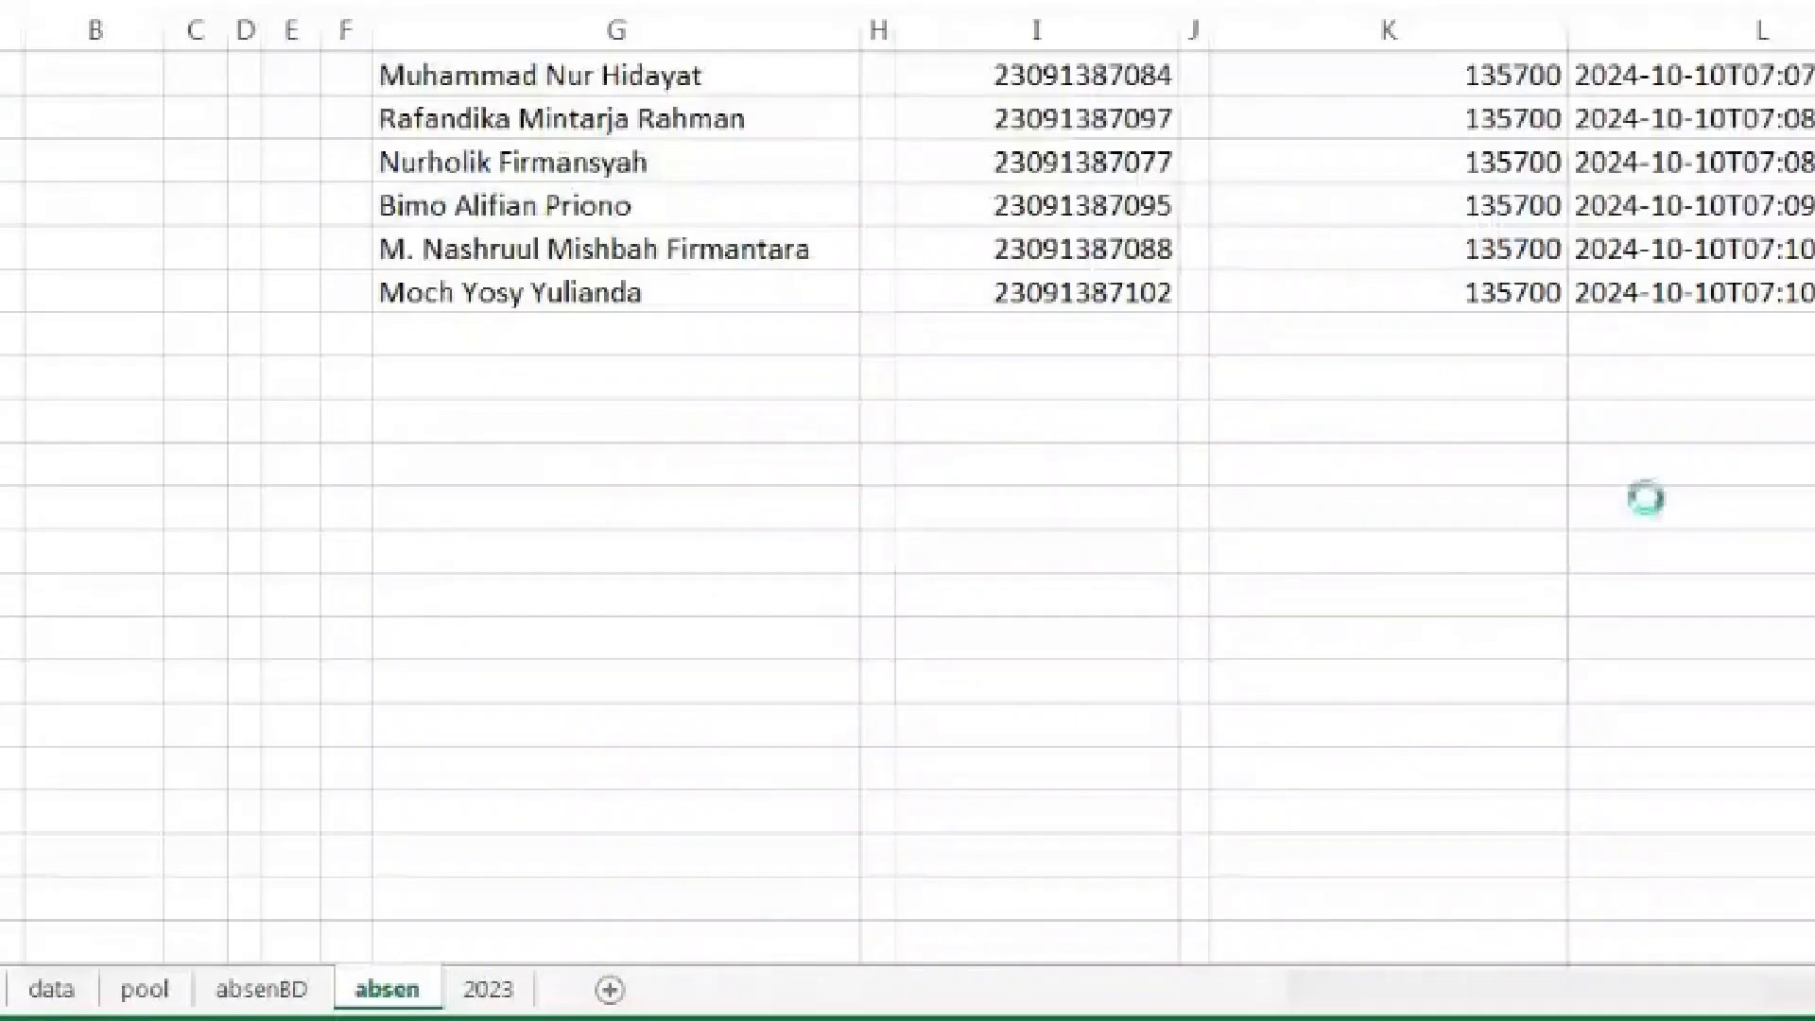